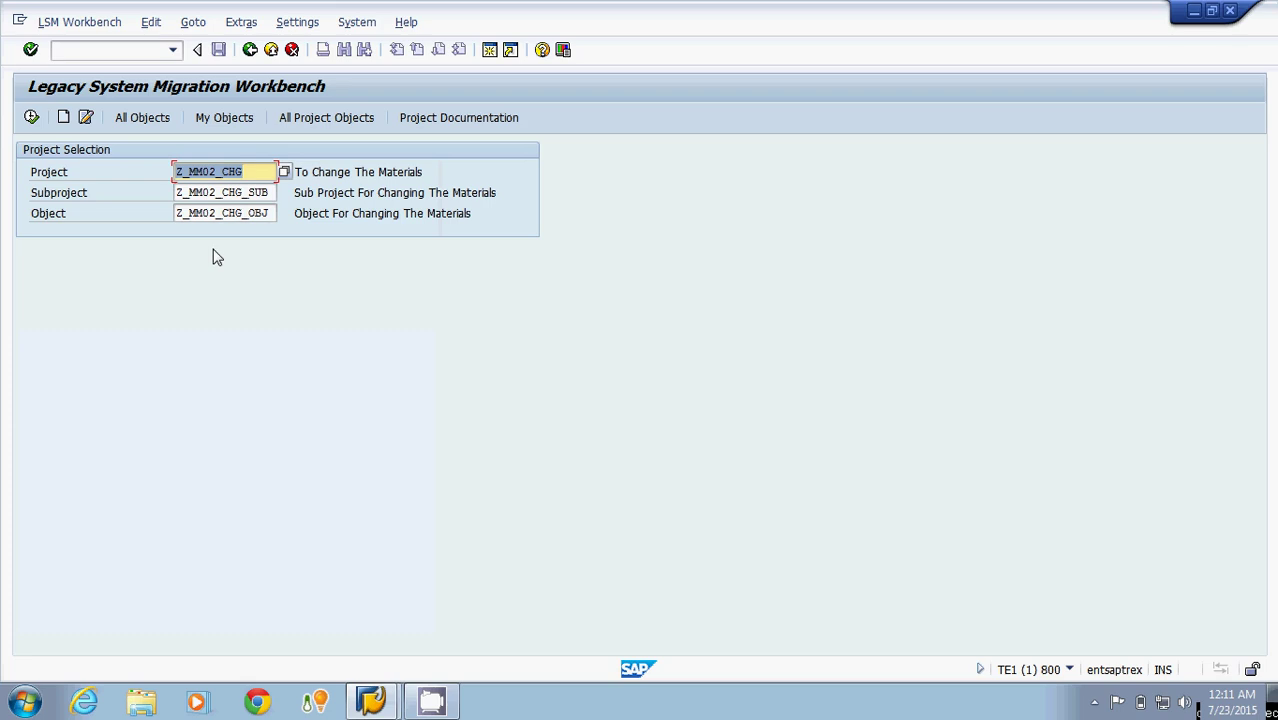
In Maintain Source Structures for object Z_MM02_CHG_OBJ, try to create source structure z_source_mm02 with the description Source Structure.
click(31, 118)
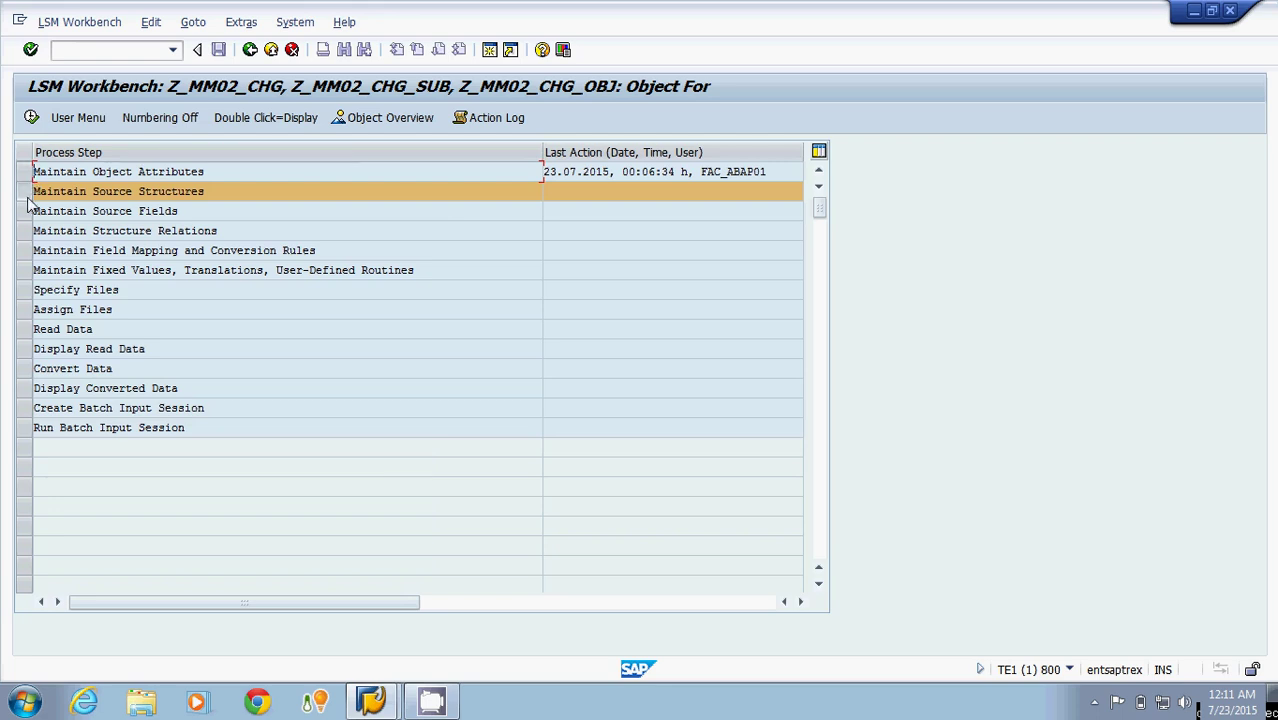
click(31, 118)
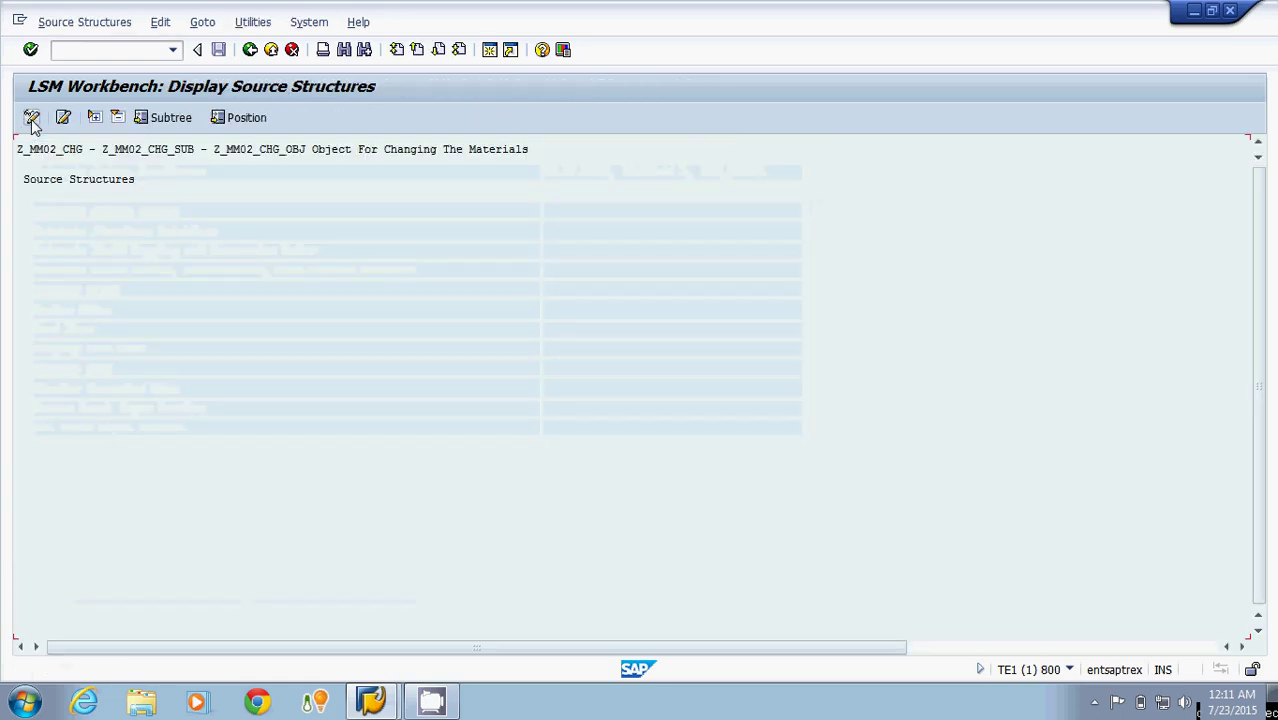
click(31, 118)
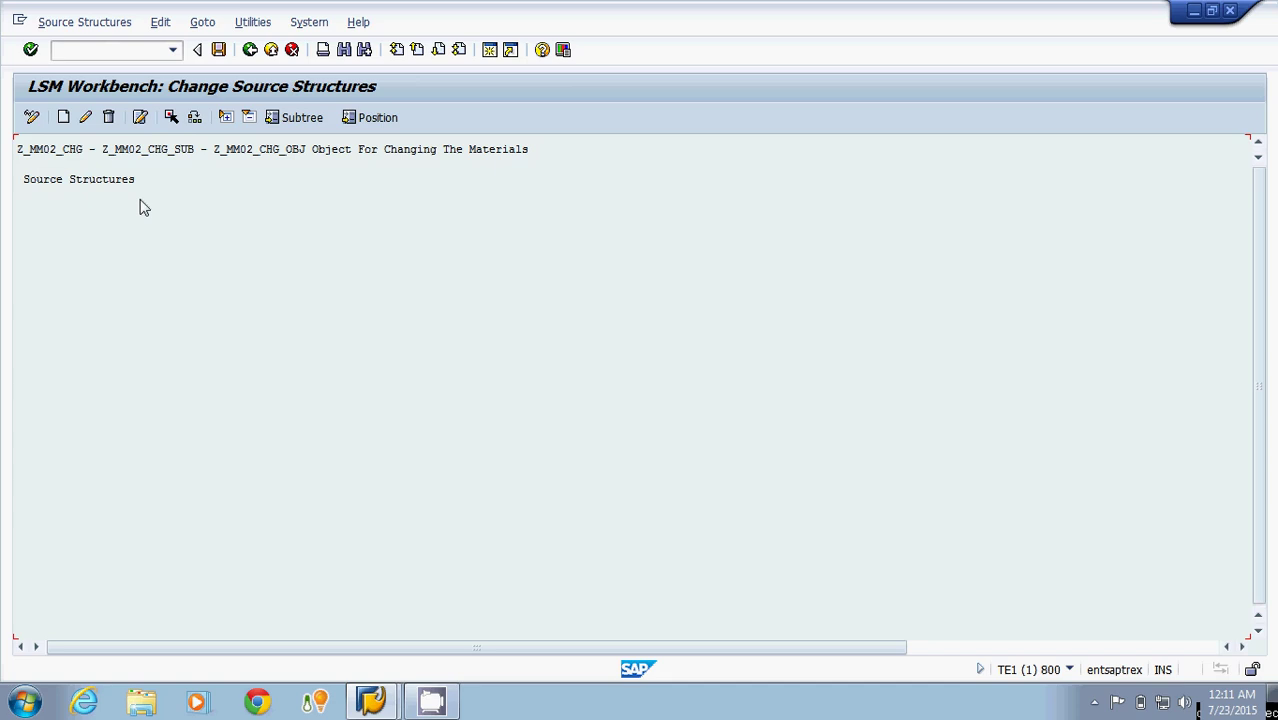
click(63, 117)
text(z)
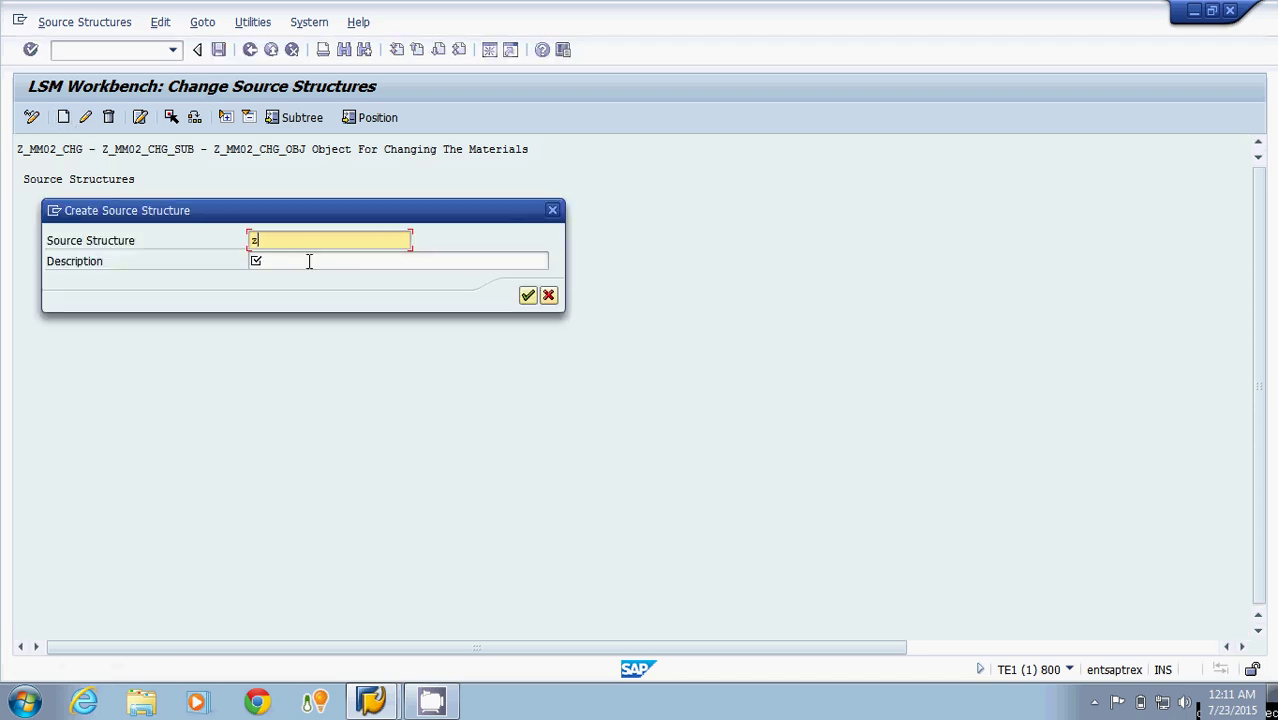
text(_source_mm02)
click(309, 261)
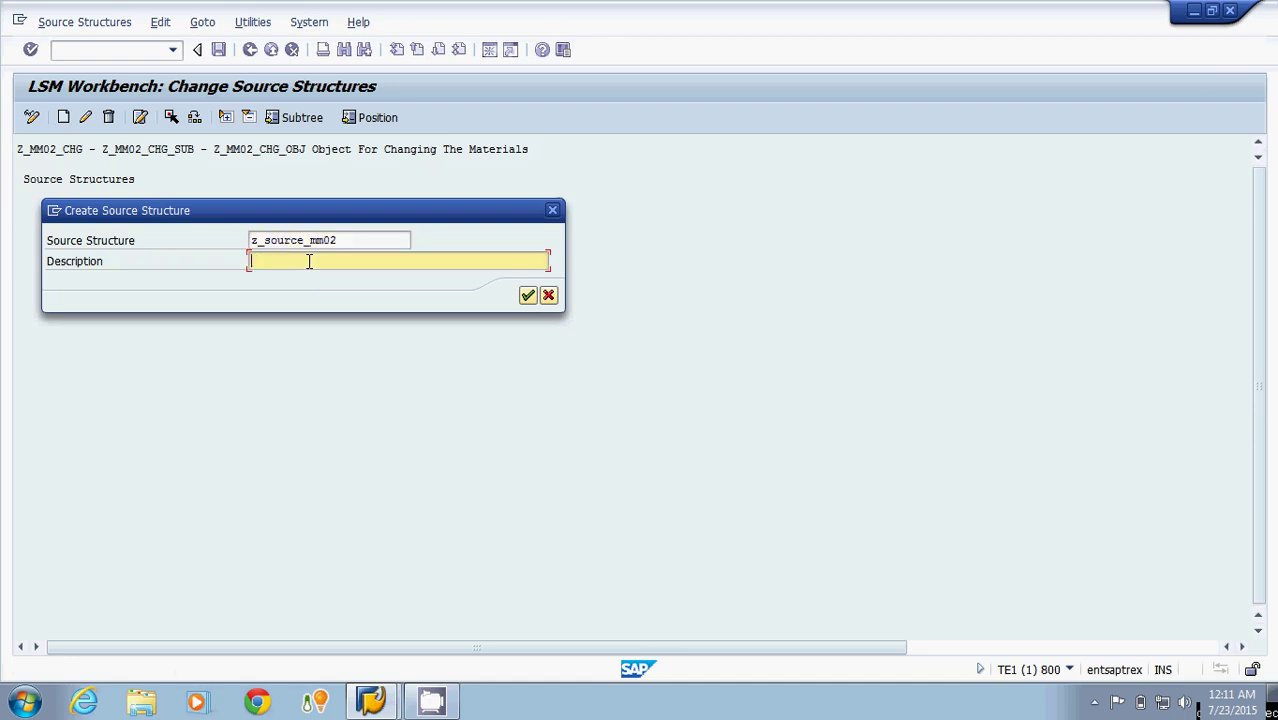
text(Source Structure)
click(527, 295)
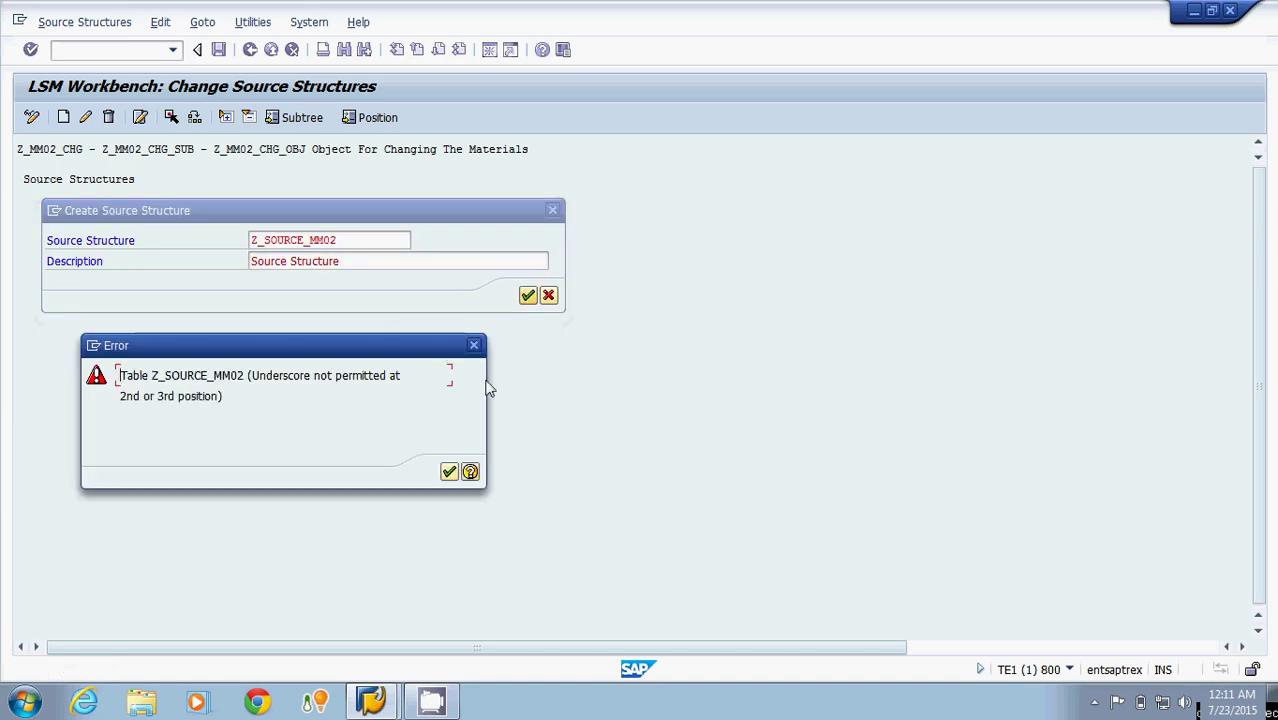
Correct the source structure name to ZSOURCEMM02, create it, and save before returning to the process steps.
click(449, 472)
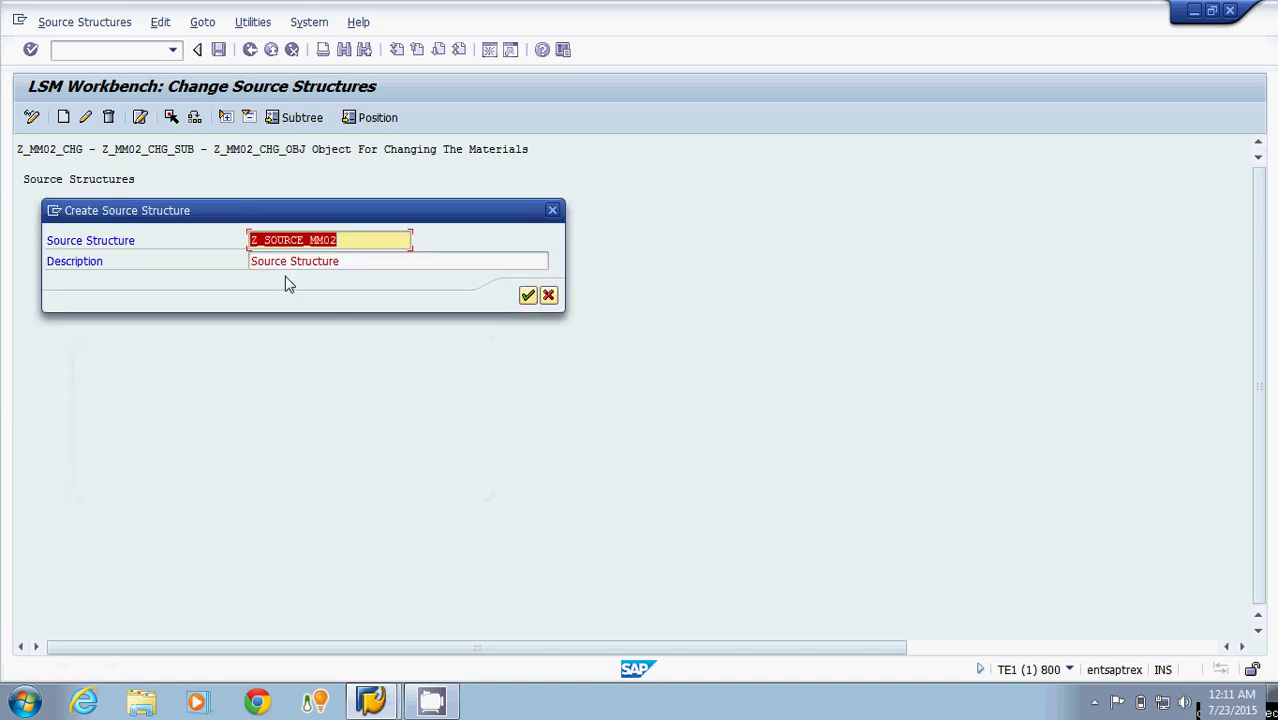
click(311, 242)
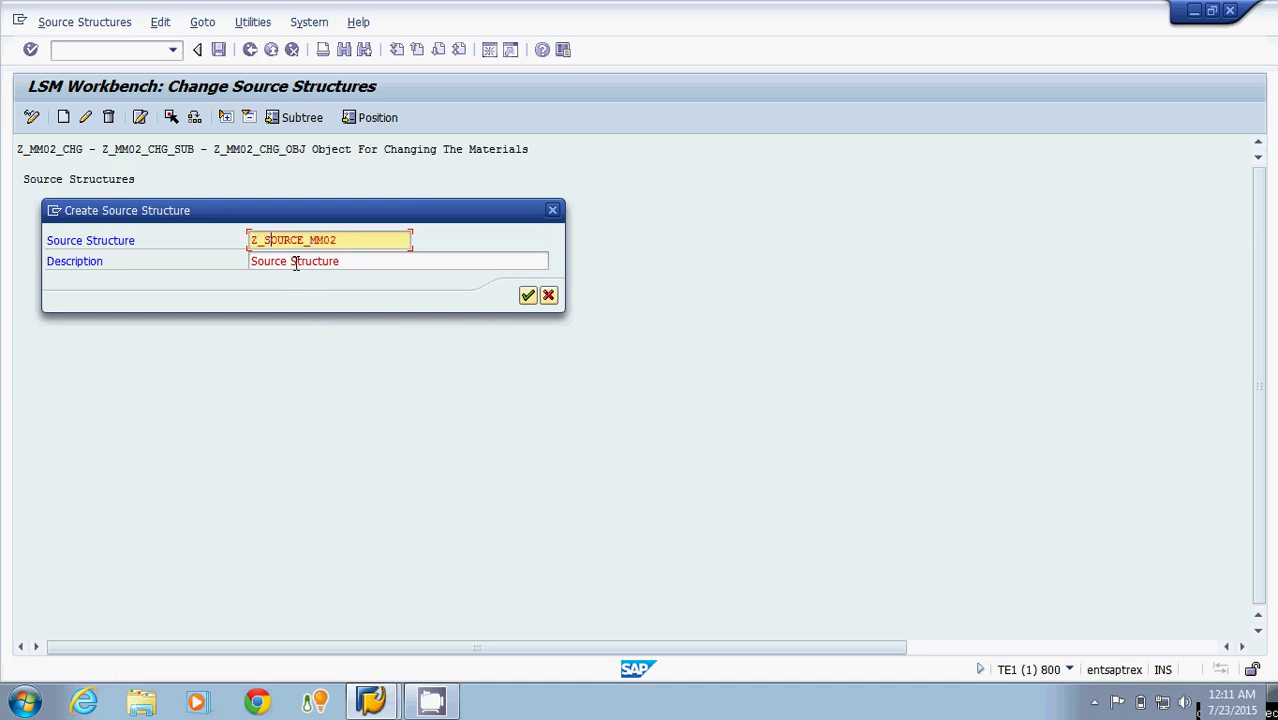
key(Delete)
key(Delete)
key(BackSpace)
text(S)
click(305, 241)
key(BackSpace)
click(529, 302)
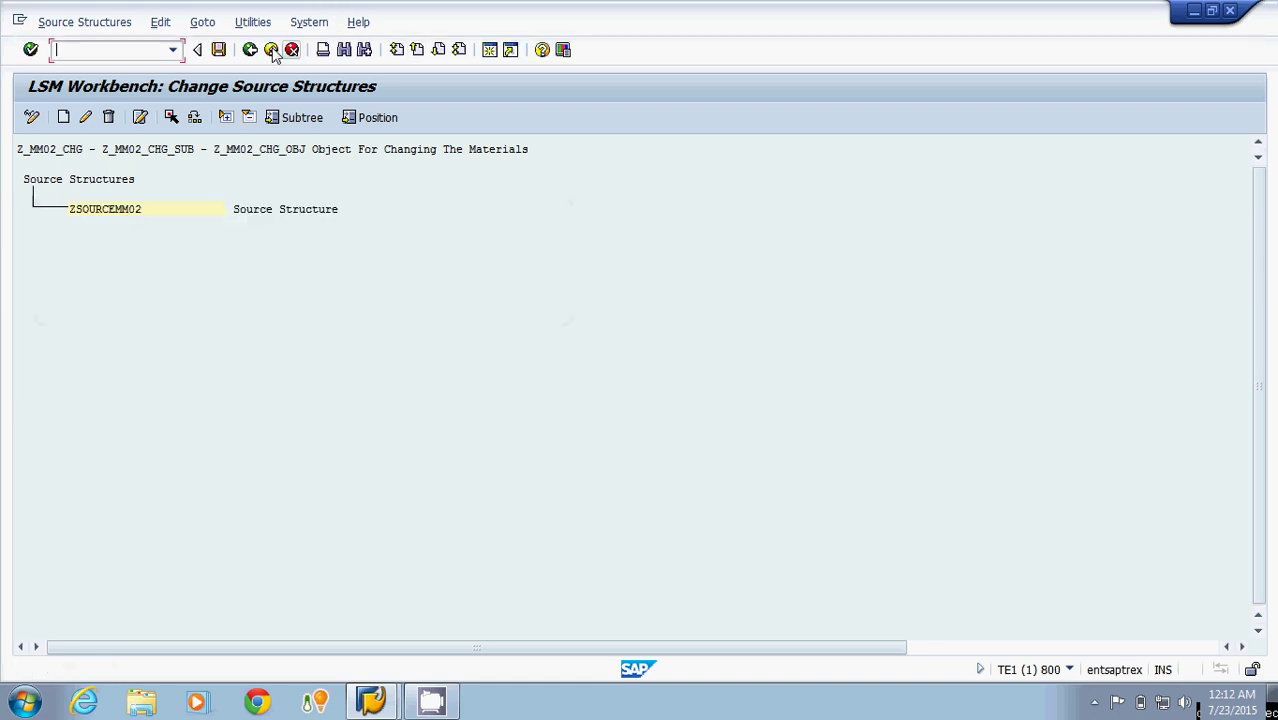
click(220, 50)
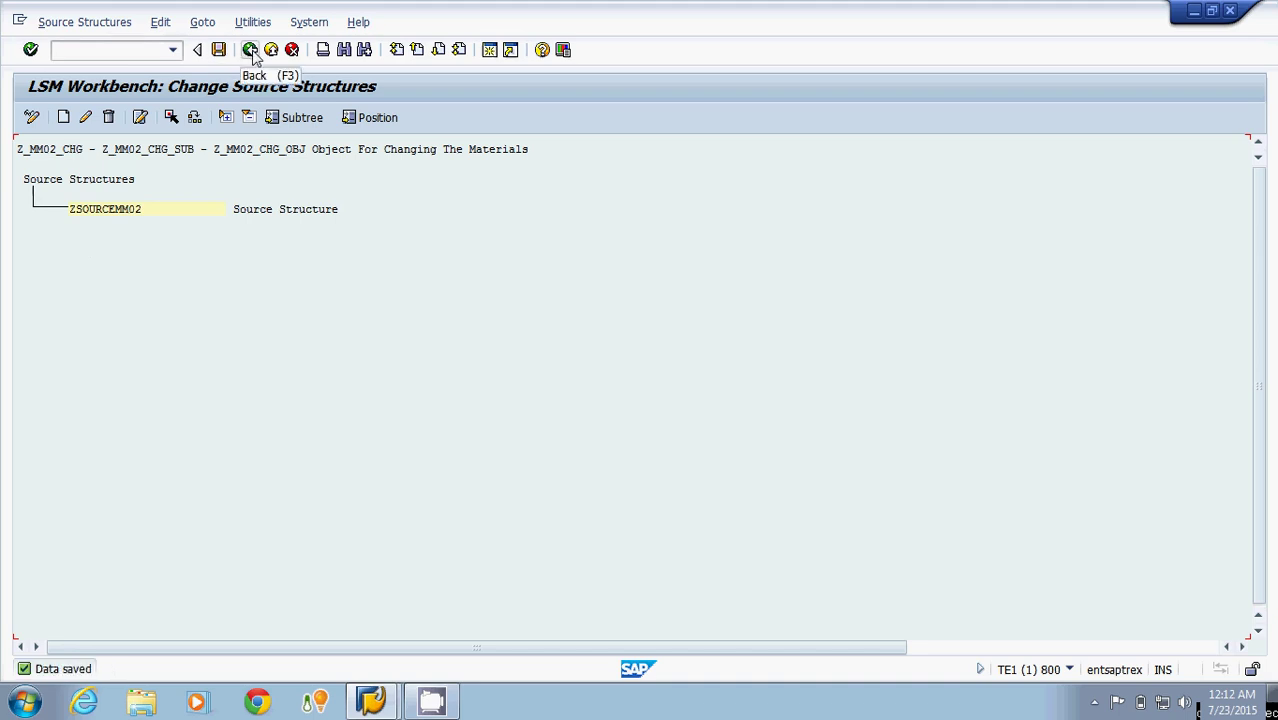
click(250, 50)
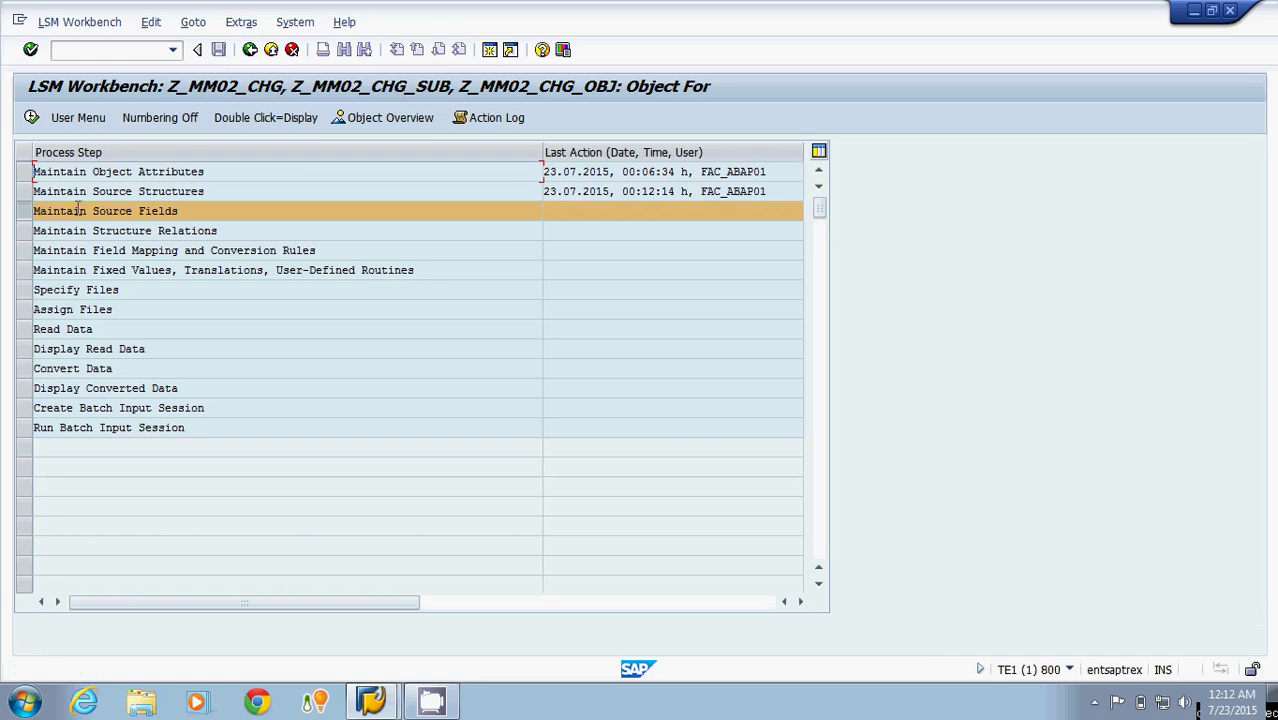
In Maintain Source Fields, add field MATNR to ZSOURCEMM02 with the description Material Number and length 18.
click(31, 118)
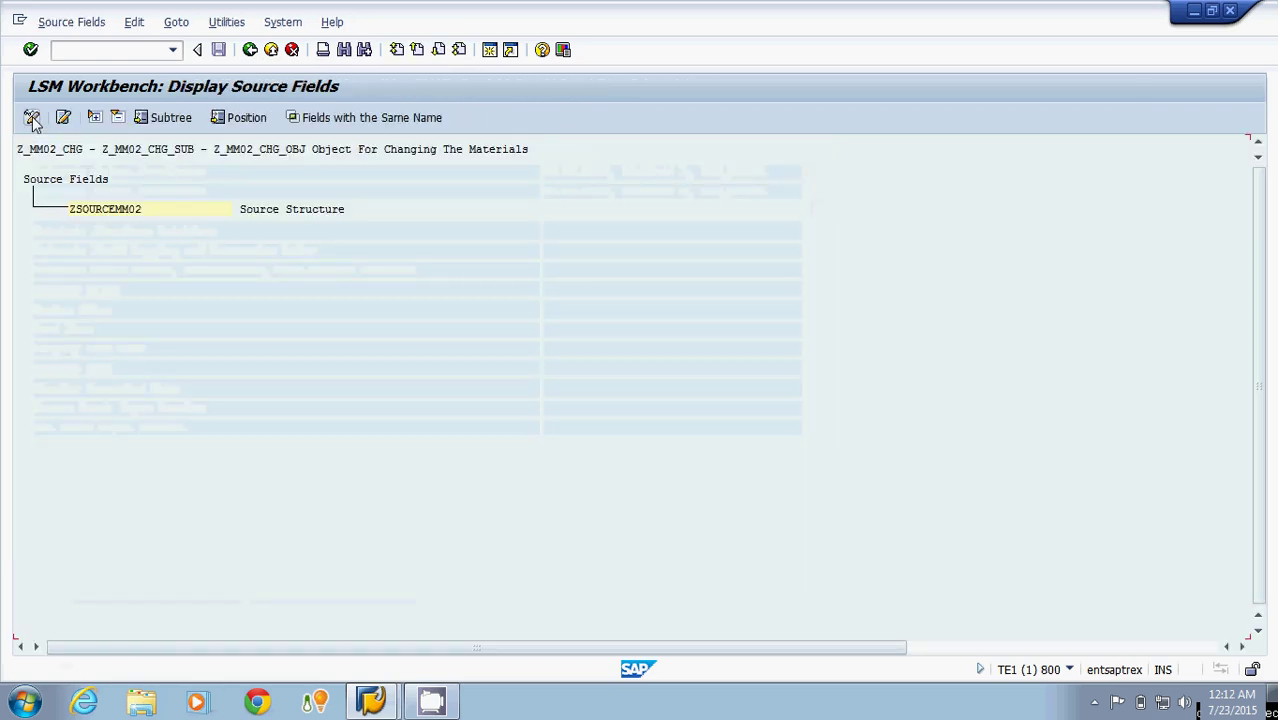
click(31, 118)
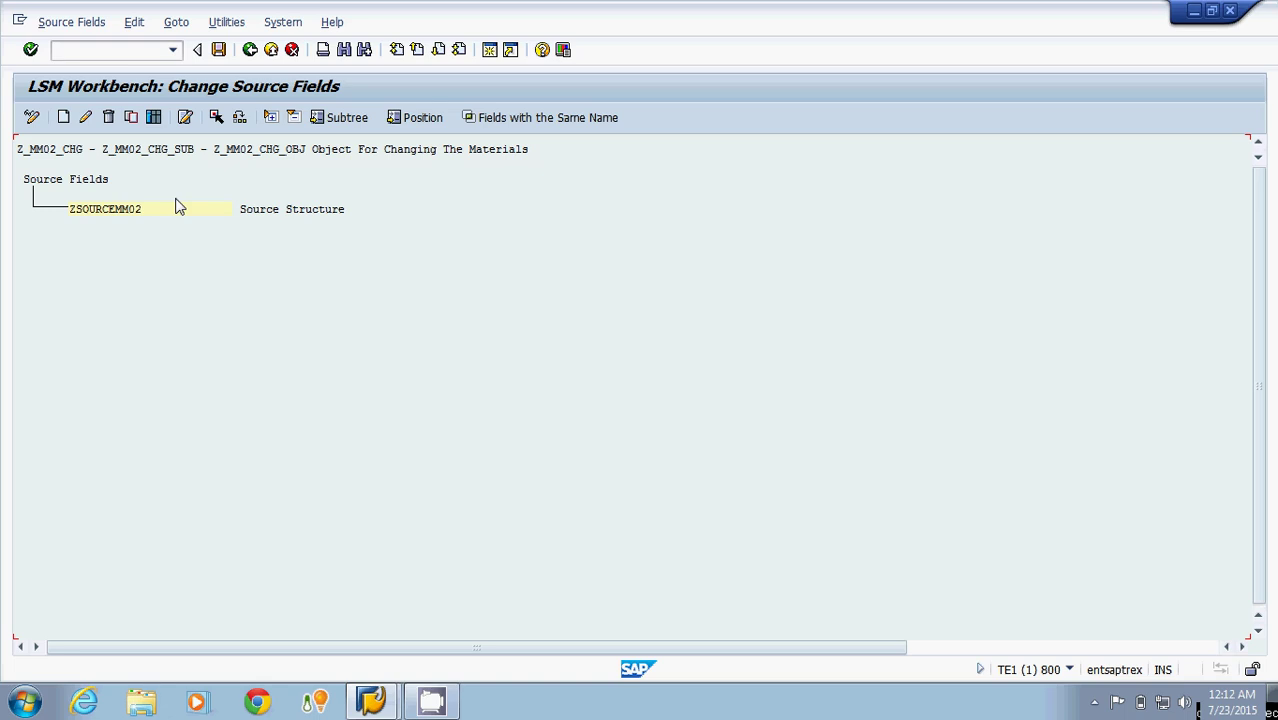
click(101, 211)
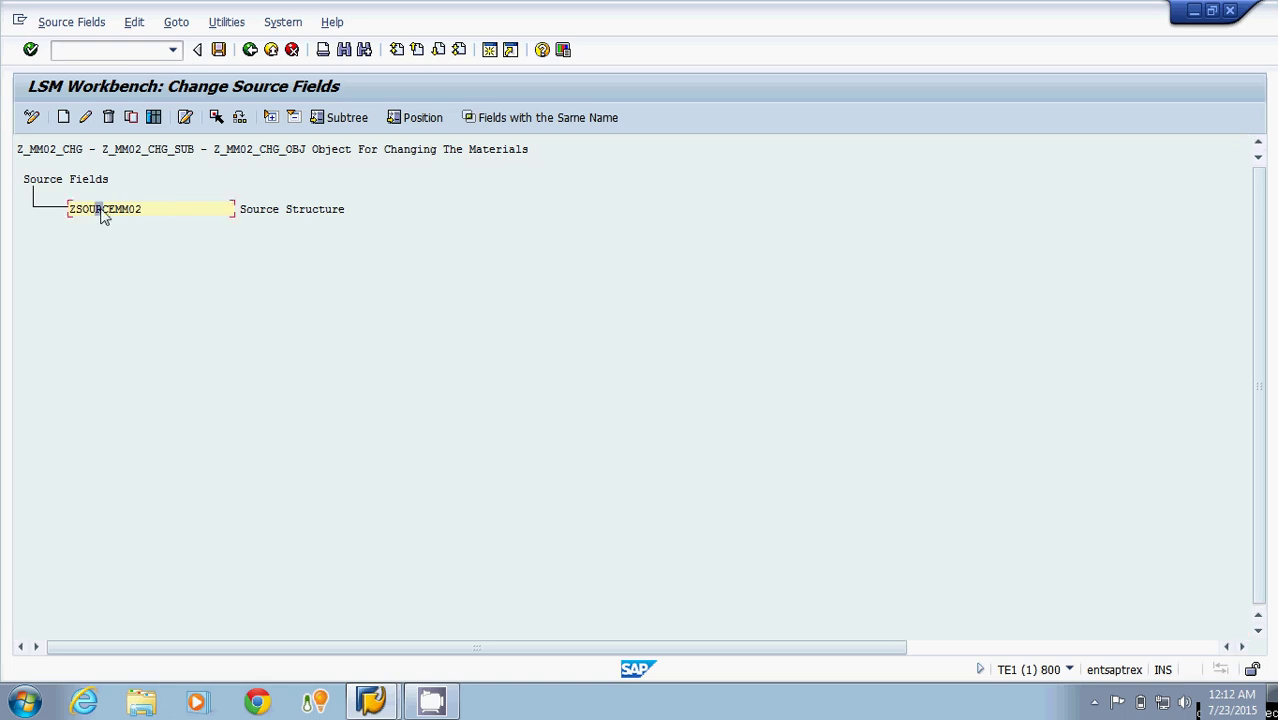
click(64, 118)
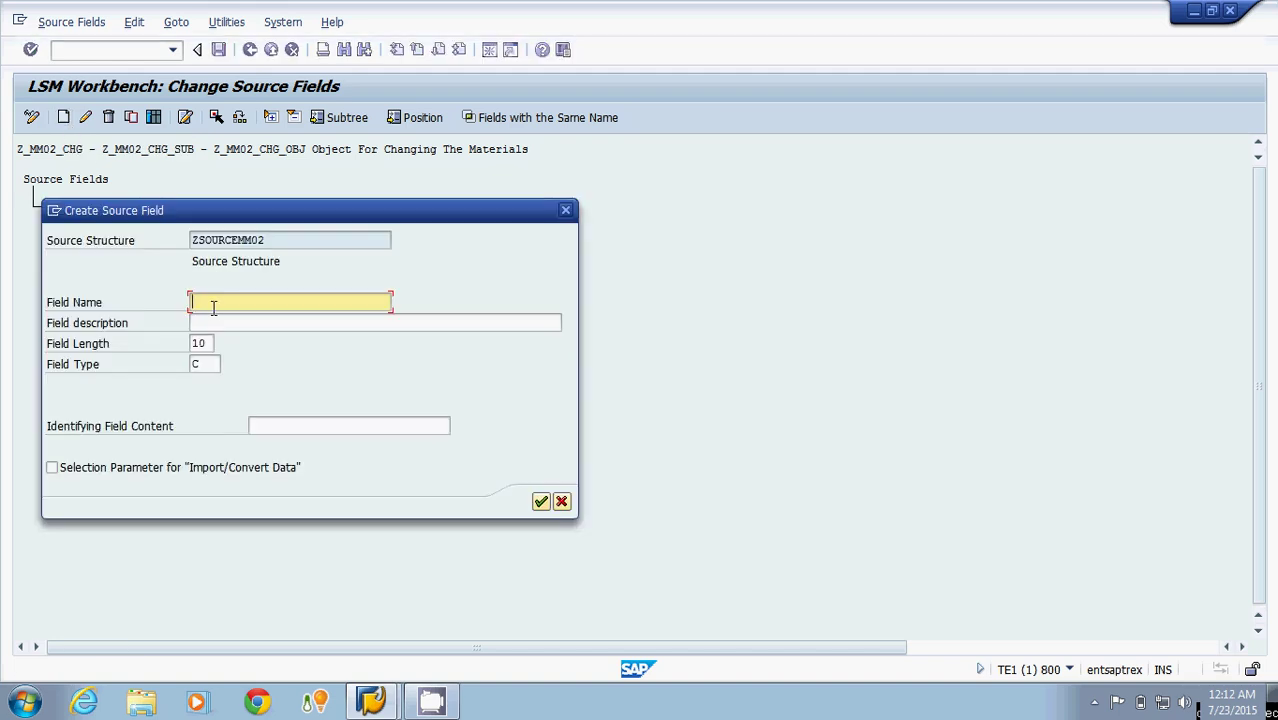
text(MATNR)
click(237, 323)
text(Mat)
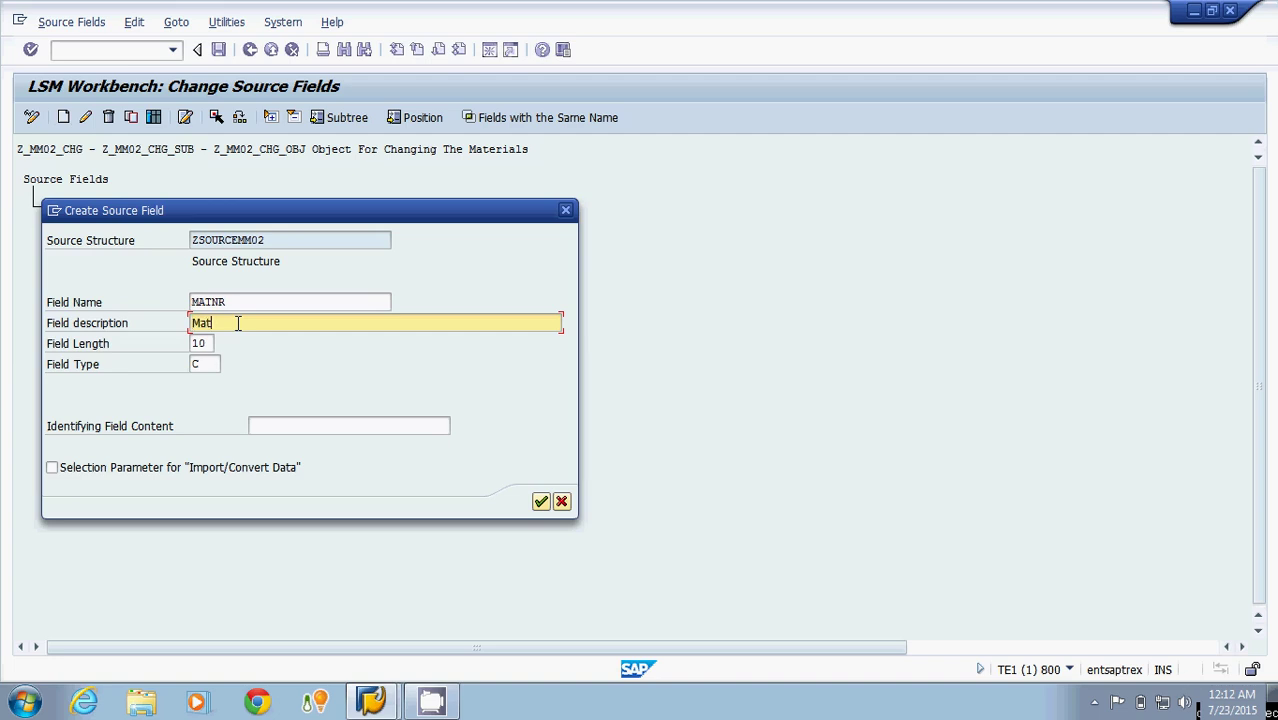
text(erial Number)
click(252, 323)
key(BackSpace)
text(u)
click(200, 343)
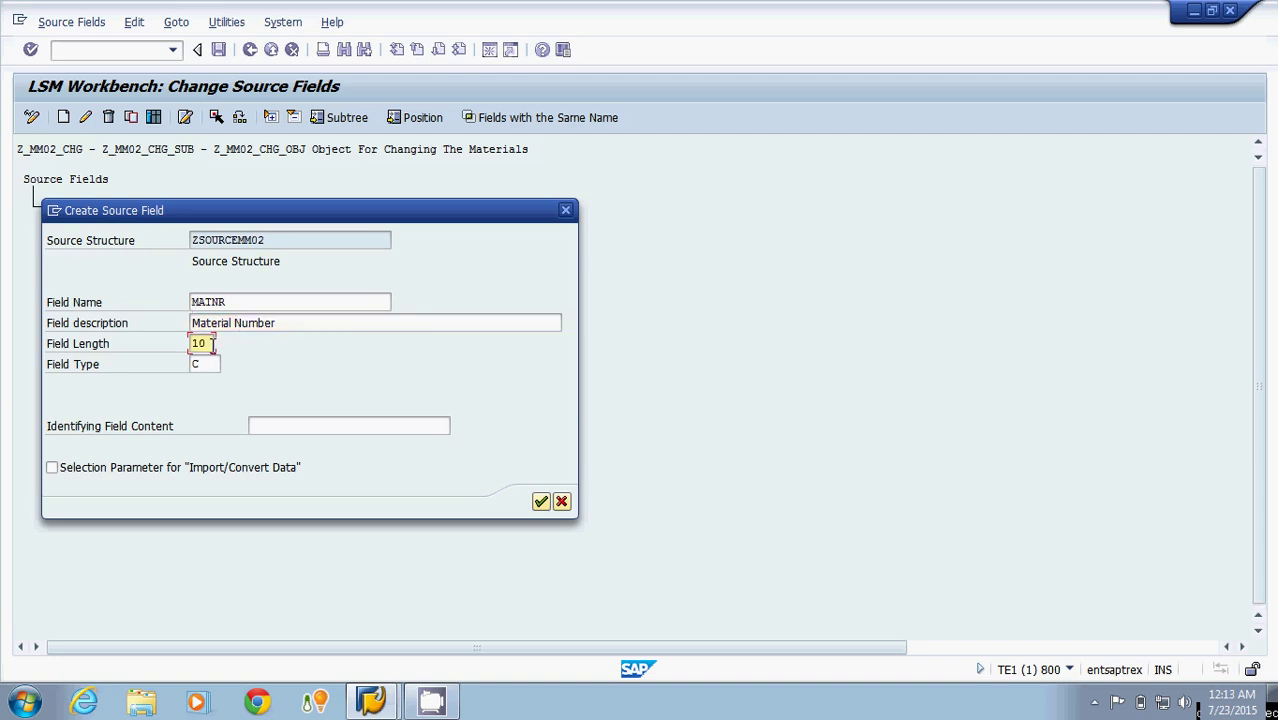
text(18)
click(544, 510)
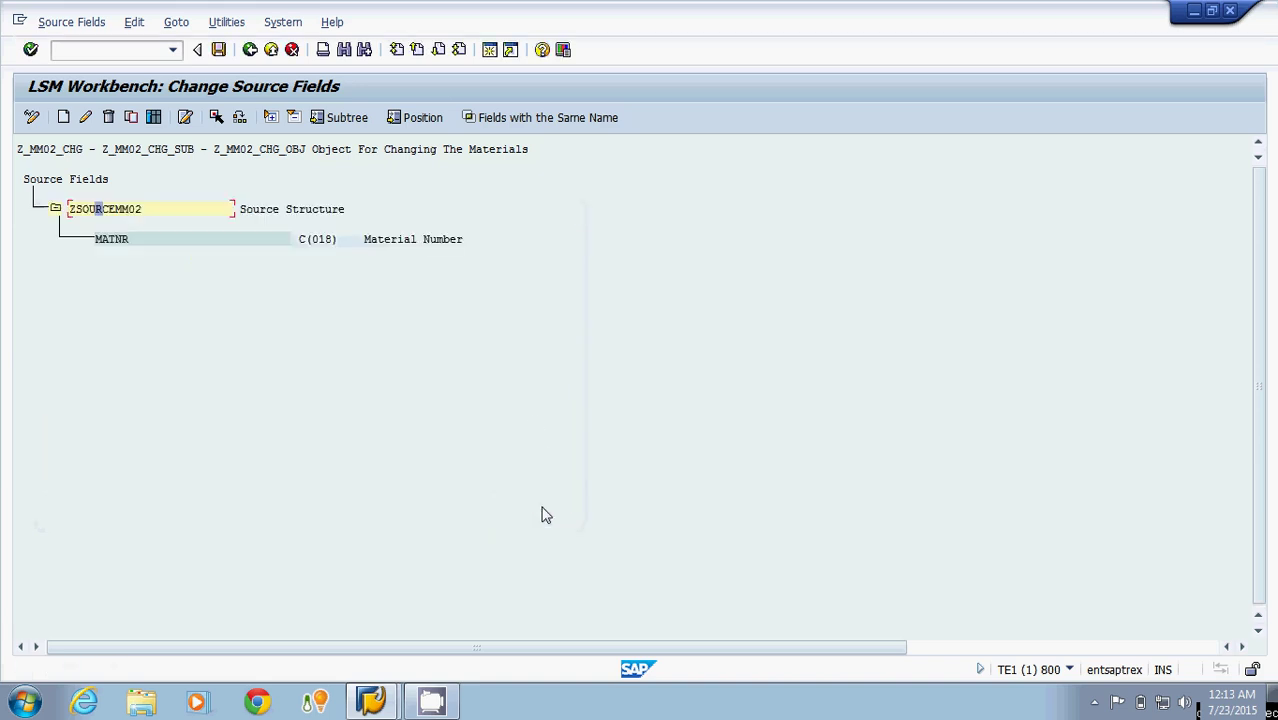
Add source field MAKTX after MATNR with the description Material Description and length 40, and save the source fields.
click(110, 240)
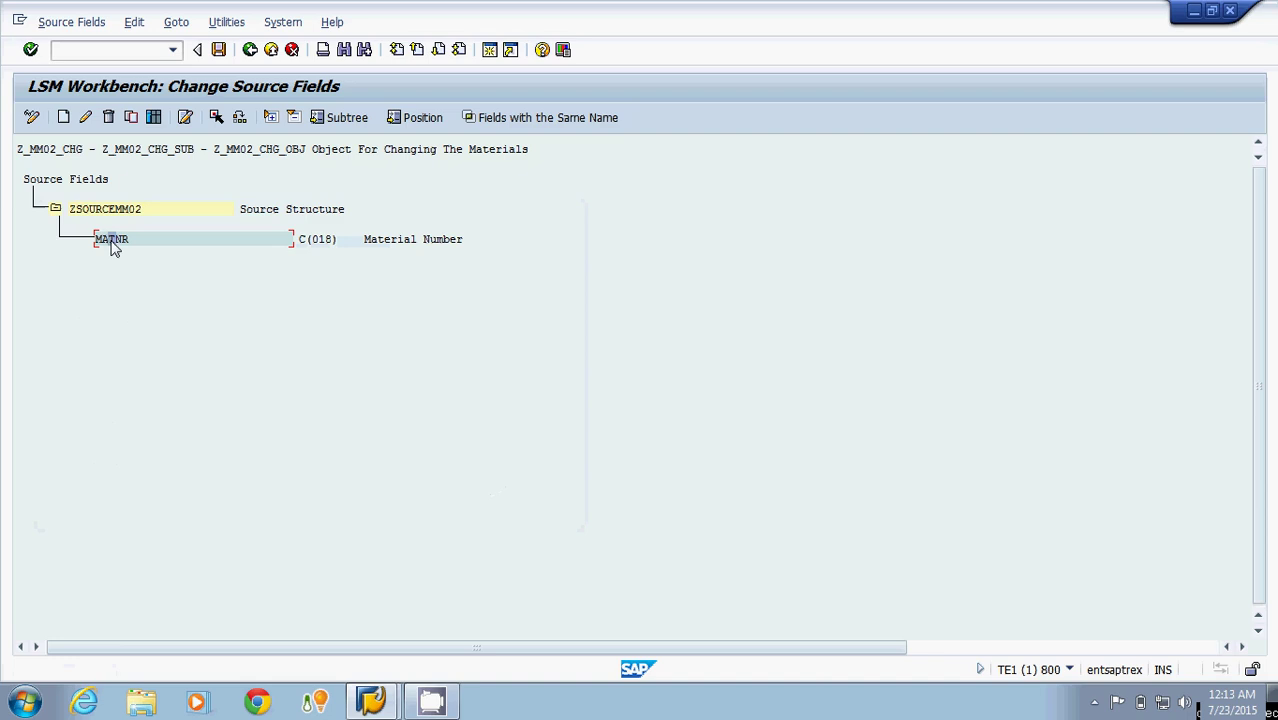
click(63, 118)
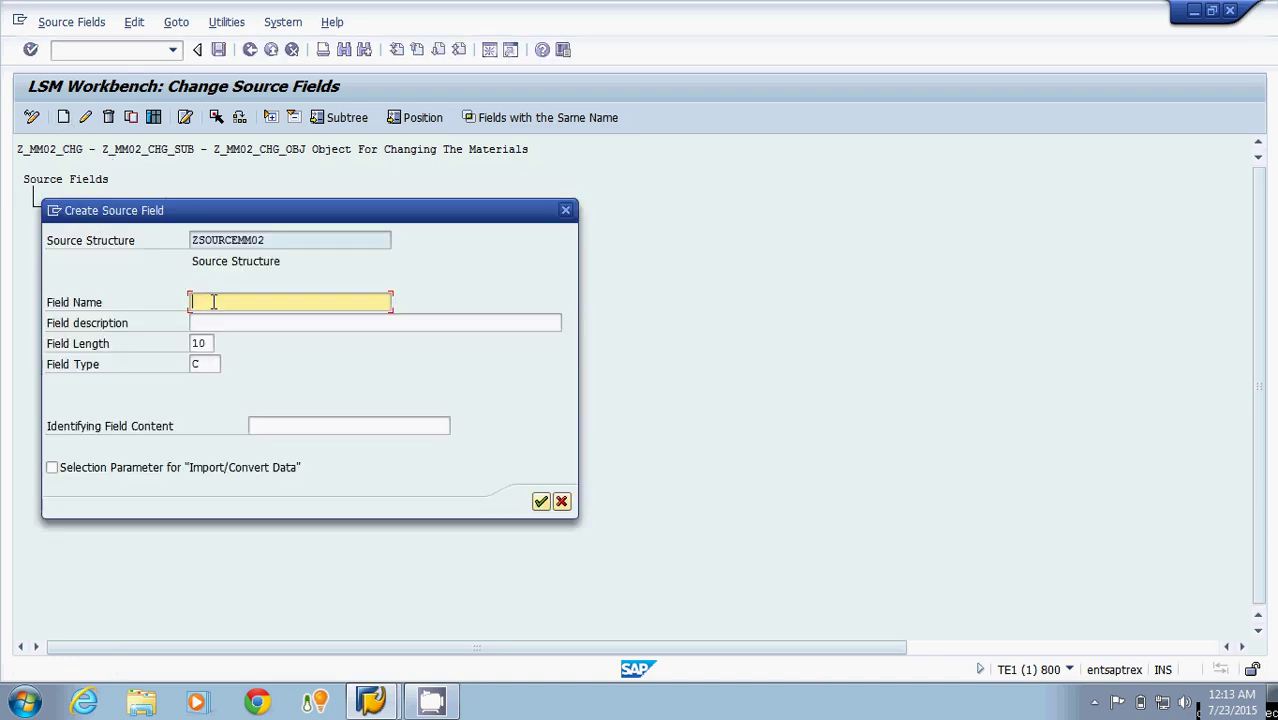
text(MAKTX)
click(220, 322)
text(M)
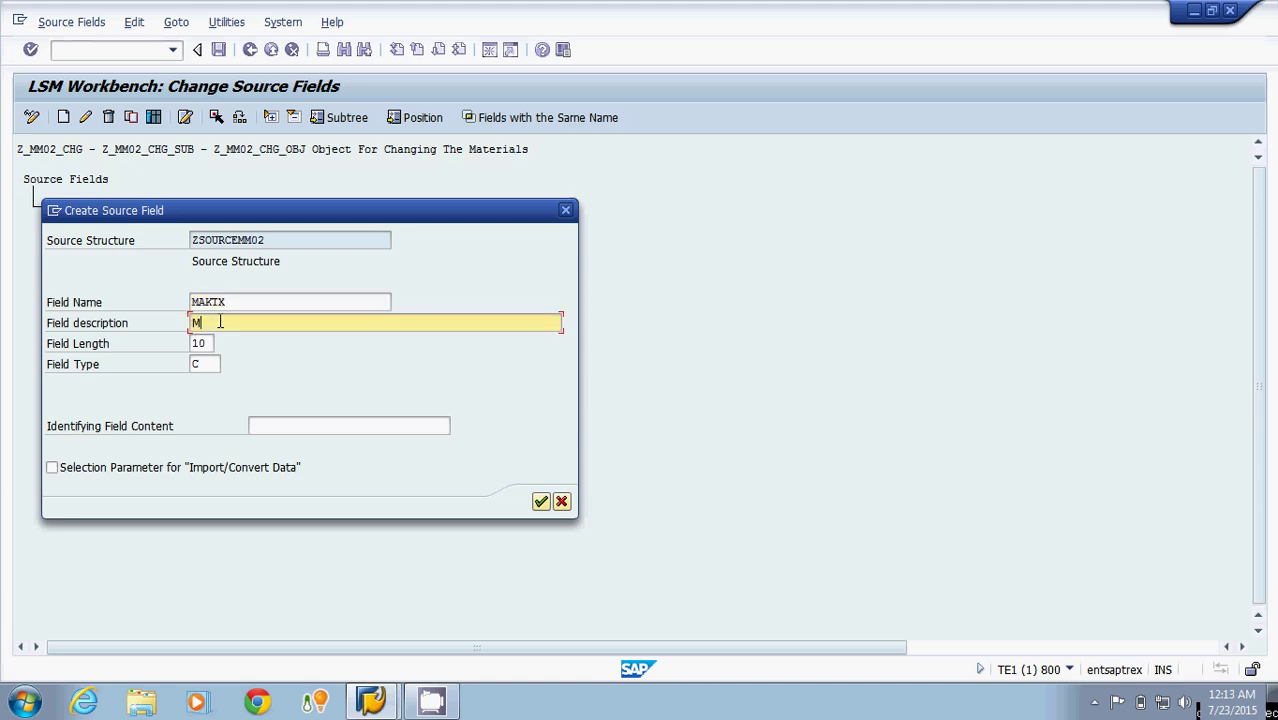
text(aterial Description)
click(205, 343)
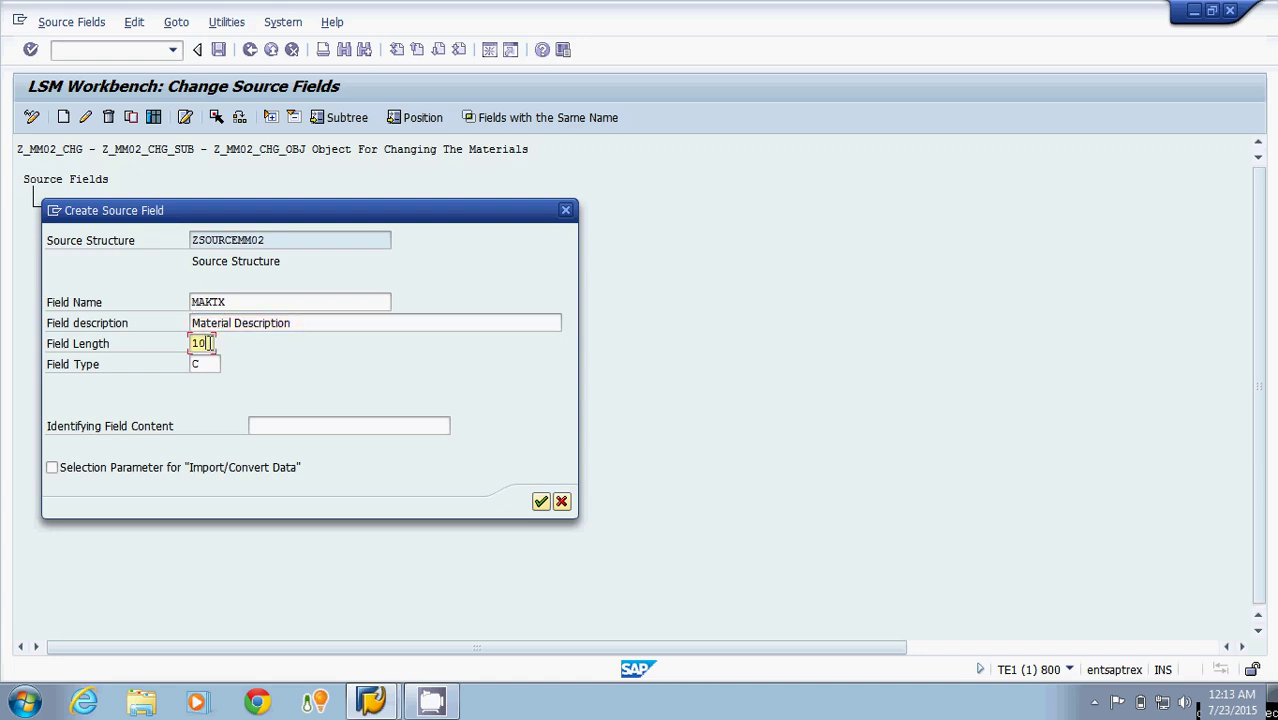
key(BackSpace)
key(BackSpace)
text(40)
click(540, 503)
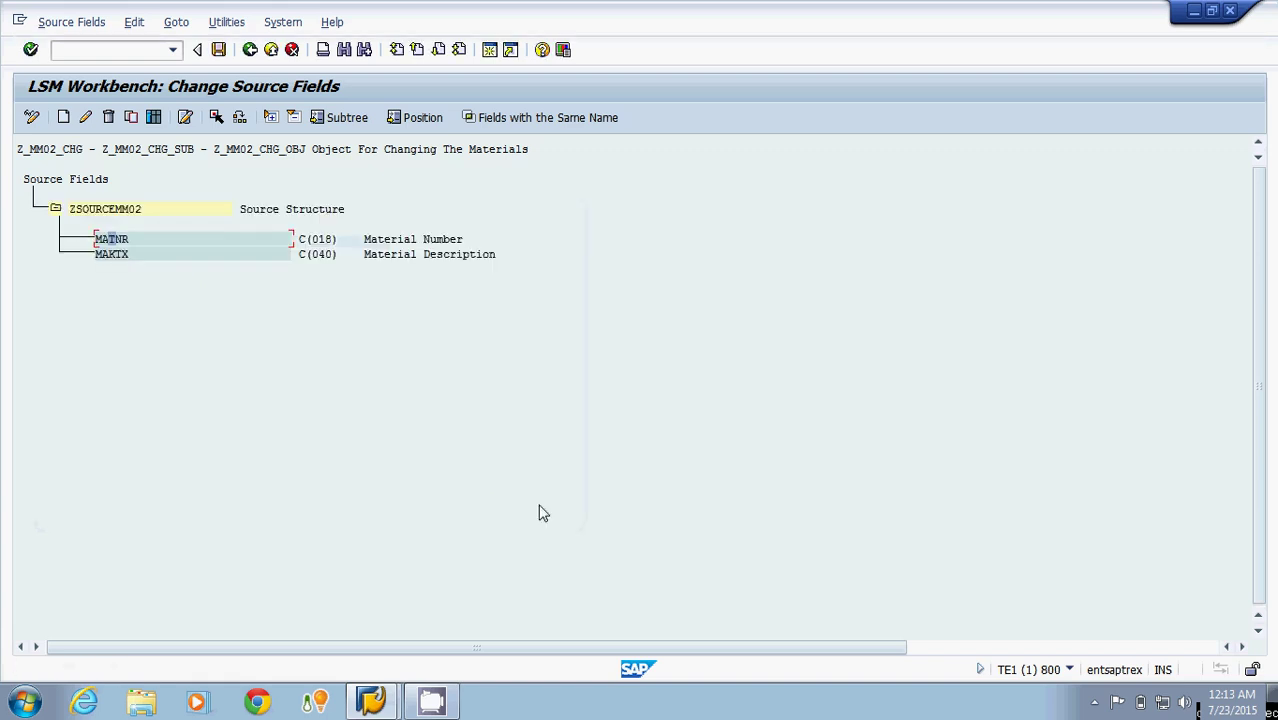
click(219, 50)
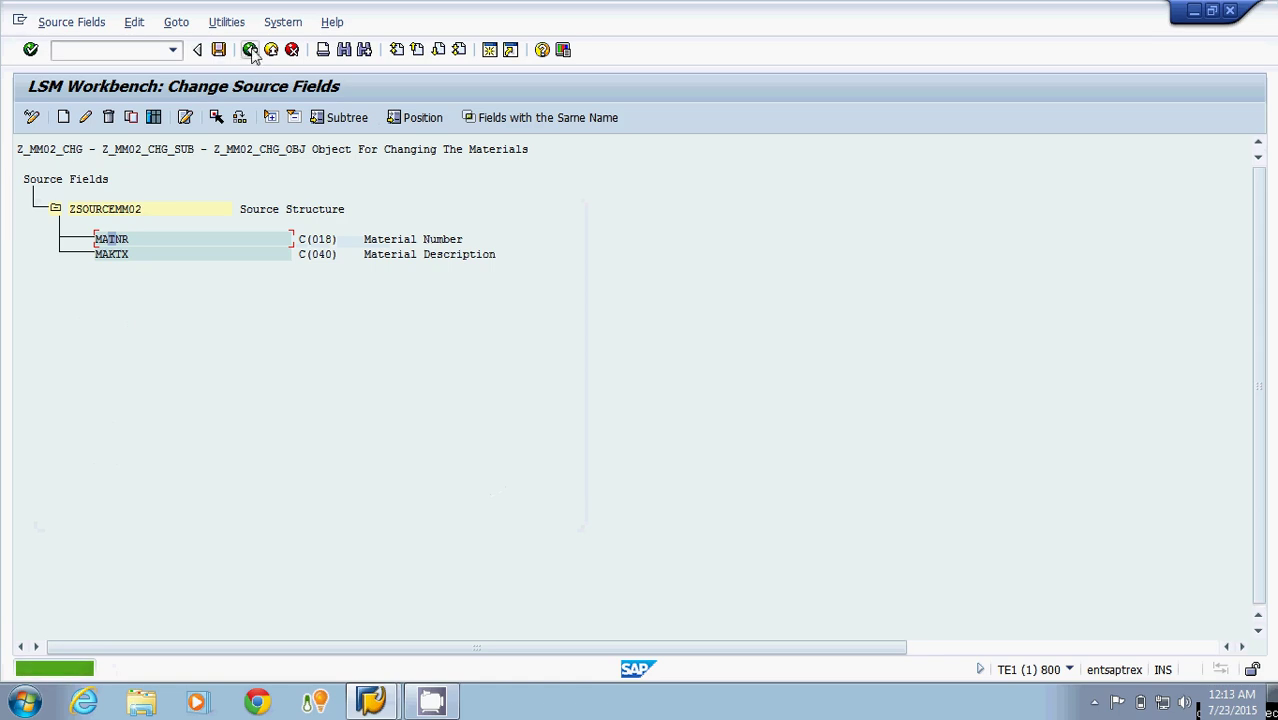
click(250, 50)
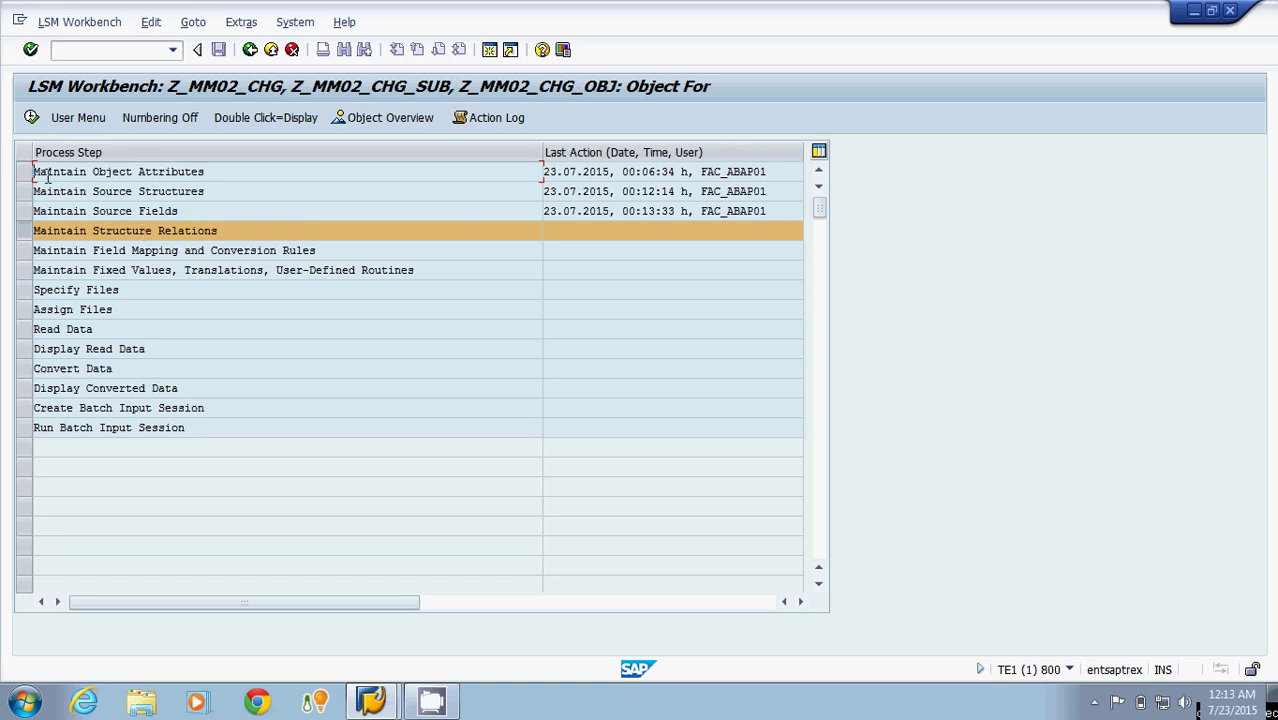
In Maintain Structure Relations, save the relationship between target structure ZRECMM02 and source structure ZSOURCEMM02.
click(30, 212)
click(30, 231)
click(31, 118)
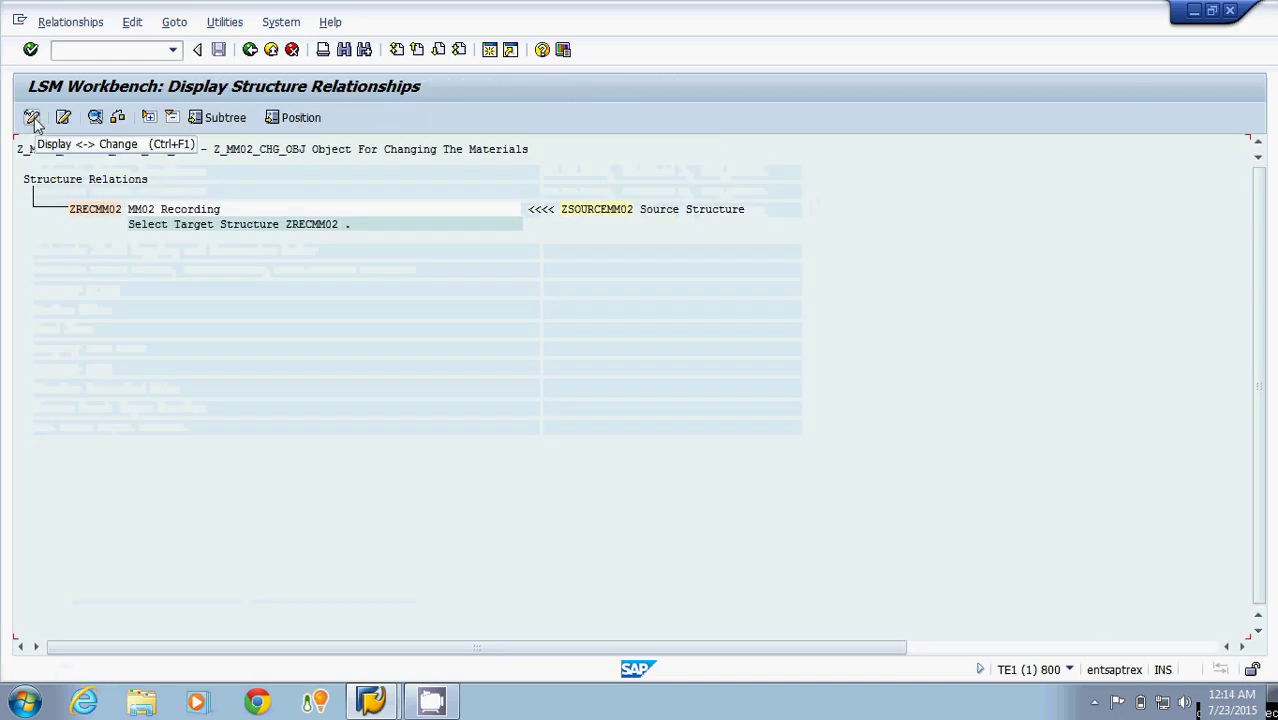
click(32, 118)
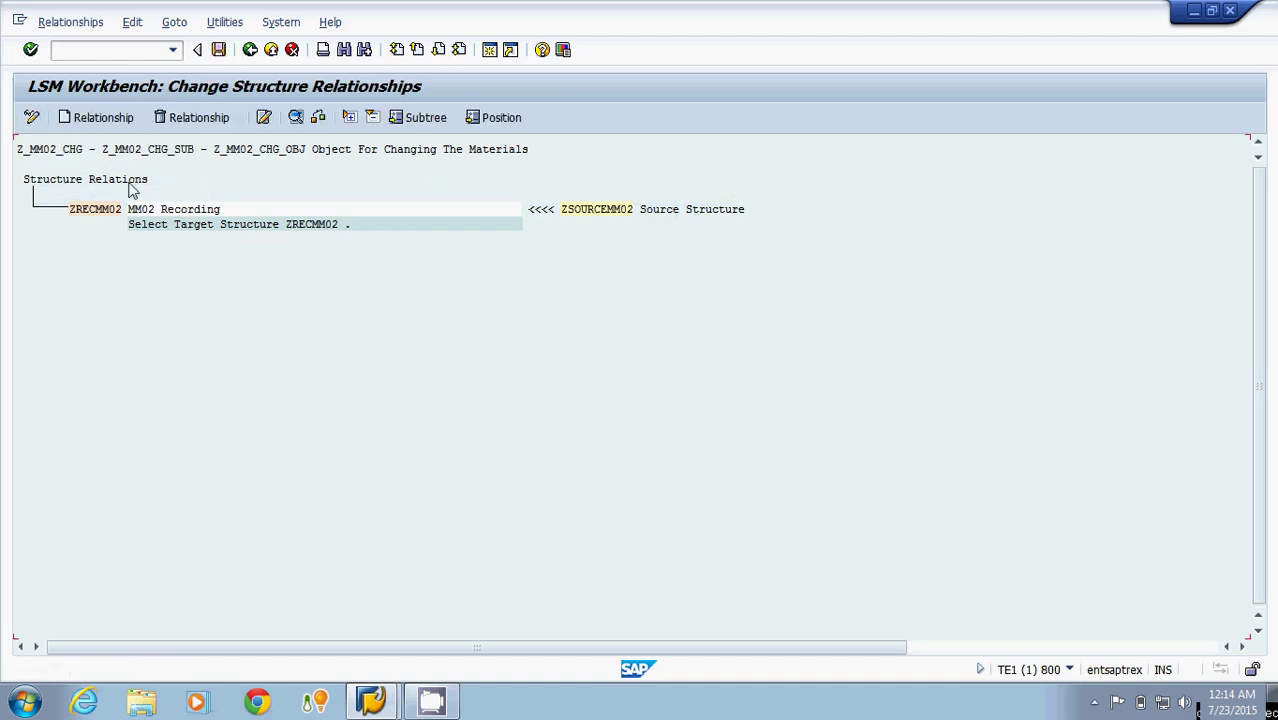
click(566, 212)
click(219, 52)
click(250, 50)
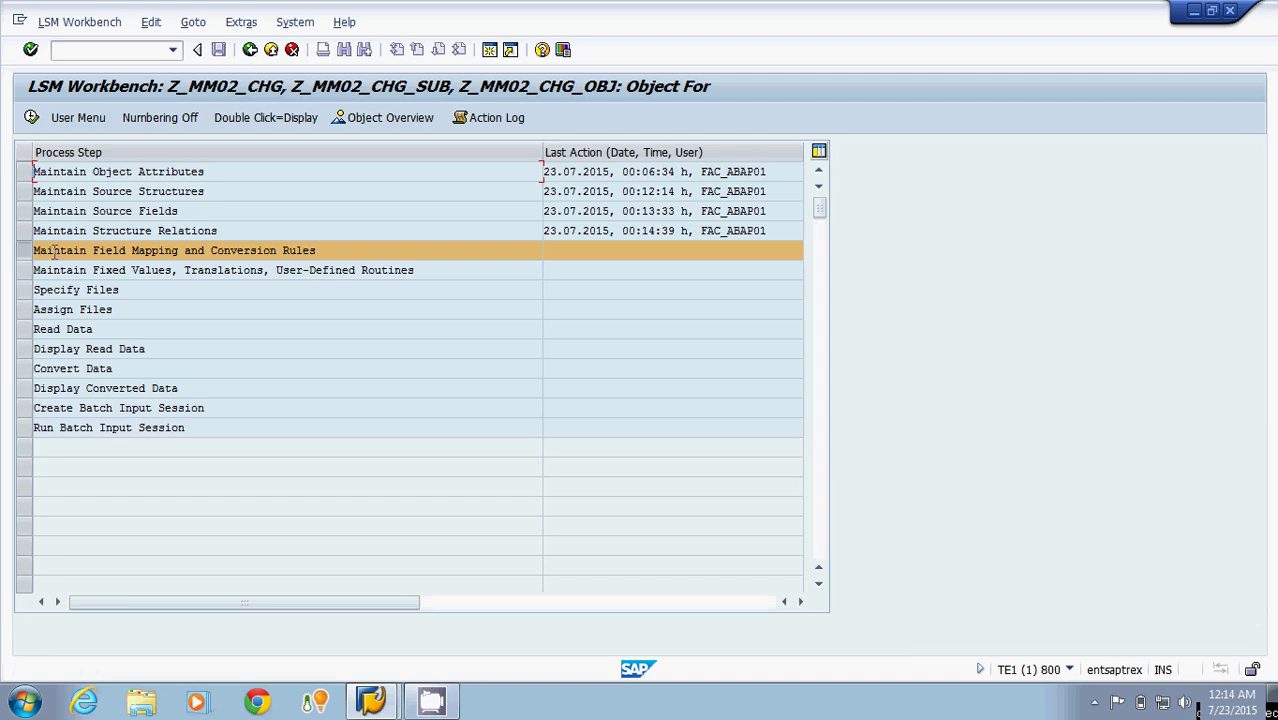
In Maintain Field Mapping and Conversion Rules, assign source field ZSOURCEMM02-MATNR to the target field MATNR.
click(31, 118)
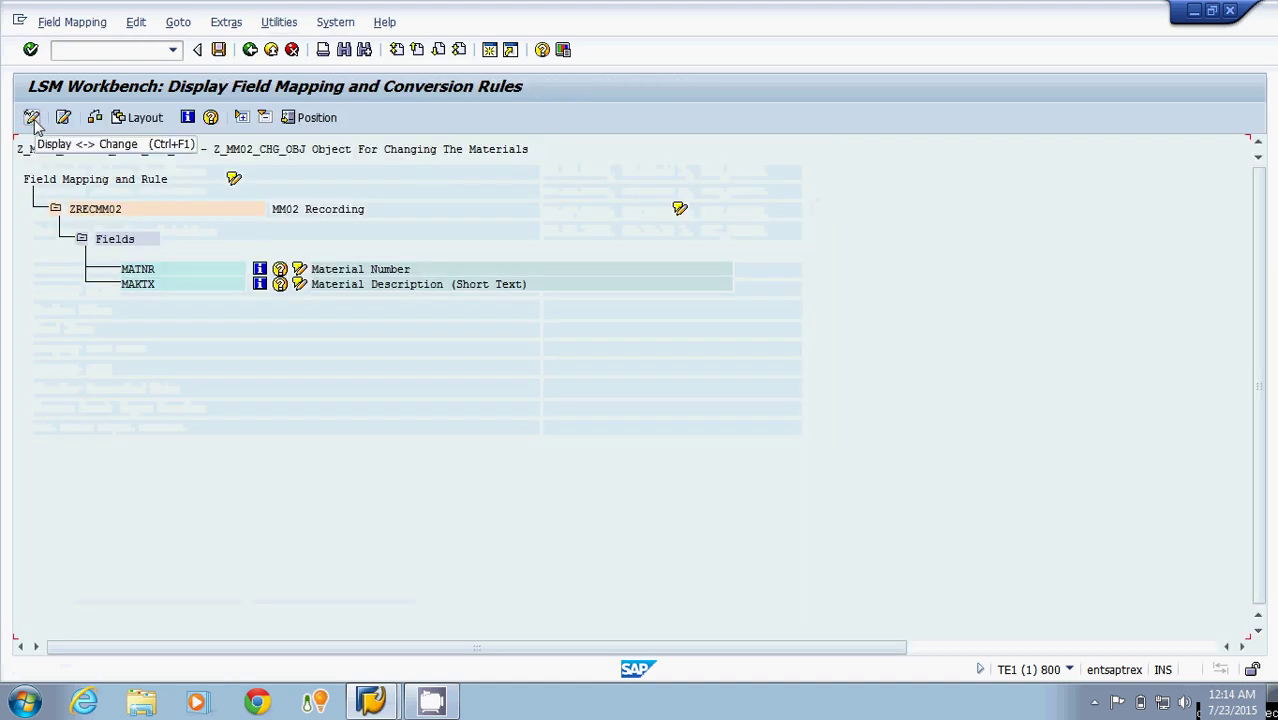
click(32, 118)
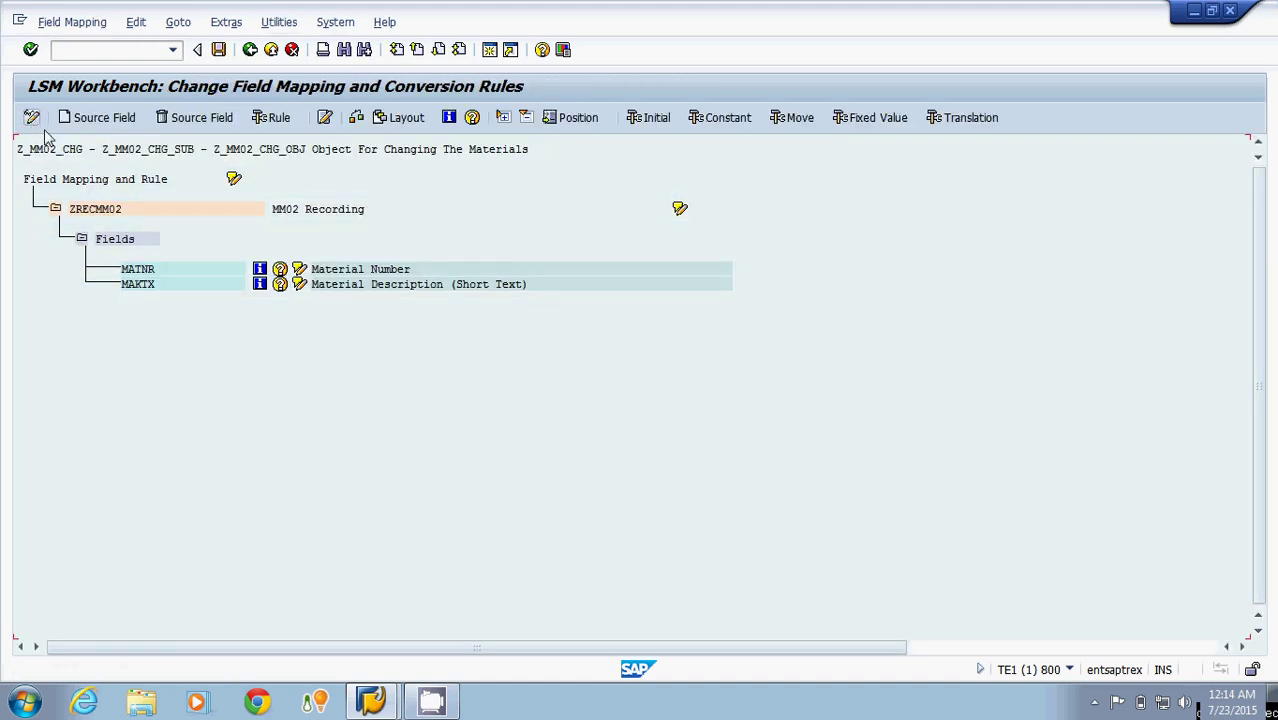
click(147, 275)
click(105, 118)
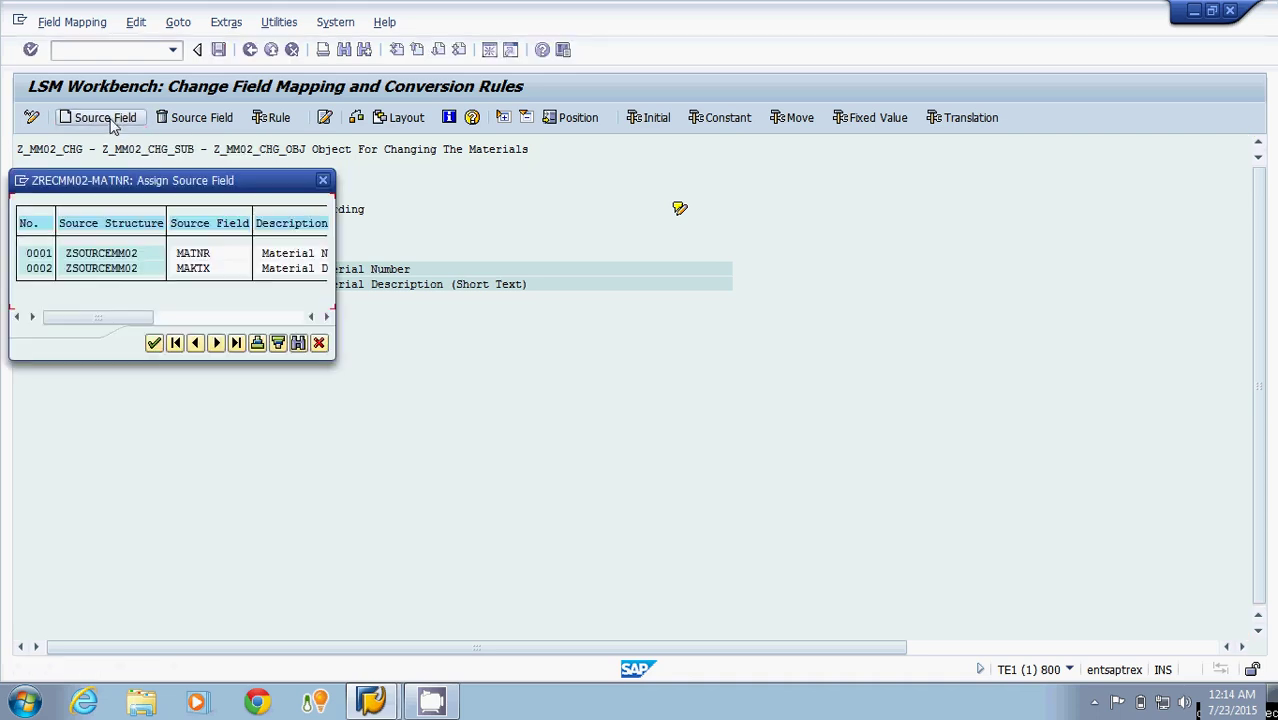
double_click(121, 253)
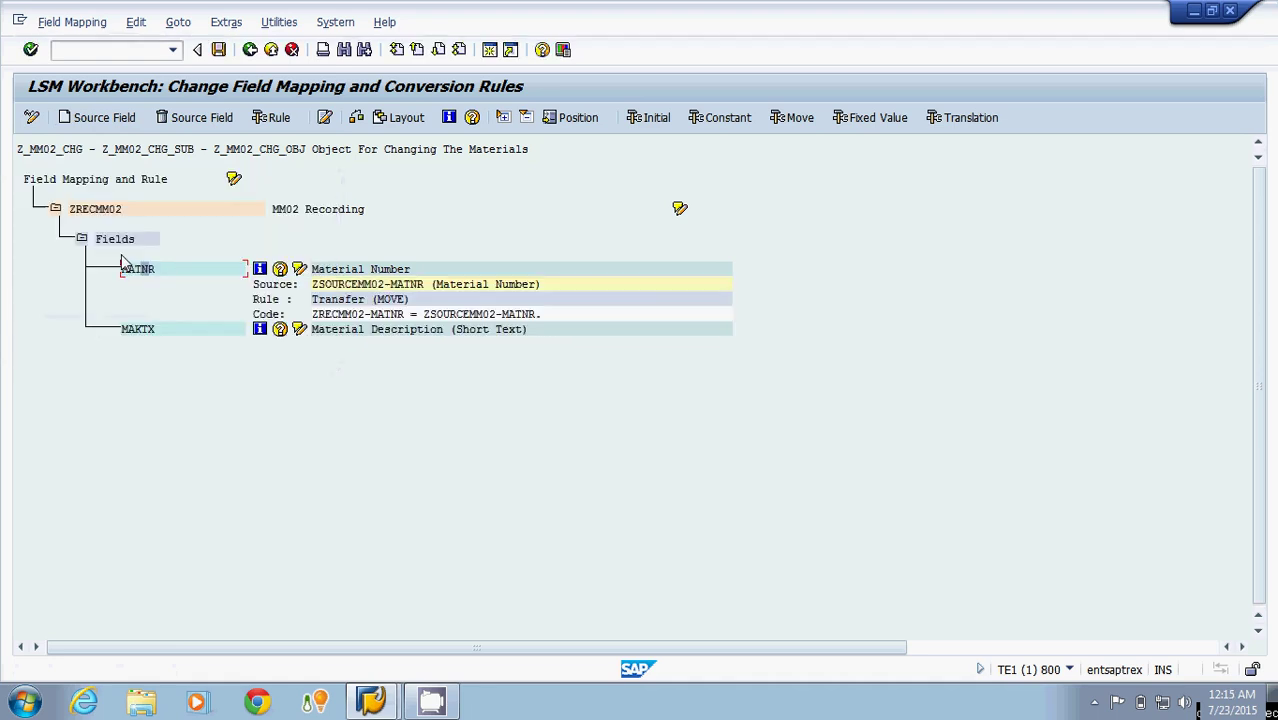
Assign source field ZSOURCEMM02-MAKTX to the target field MAKTX in the field mapping.
click(139, 330)
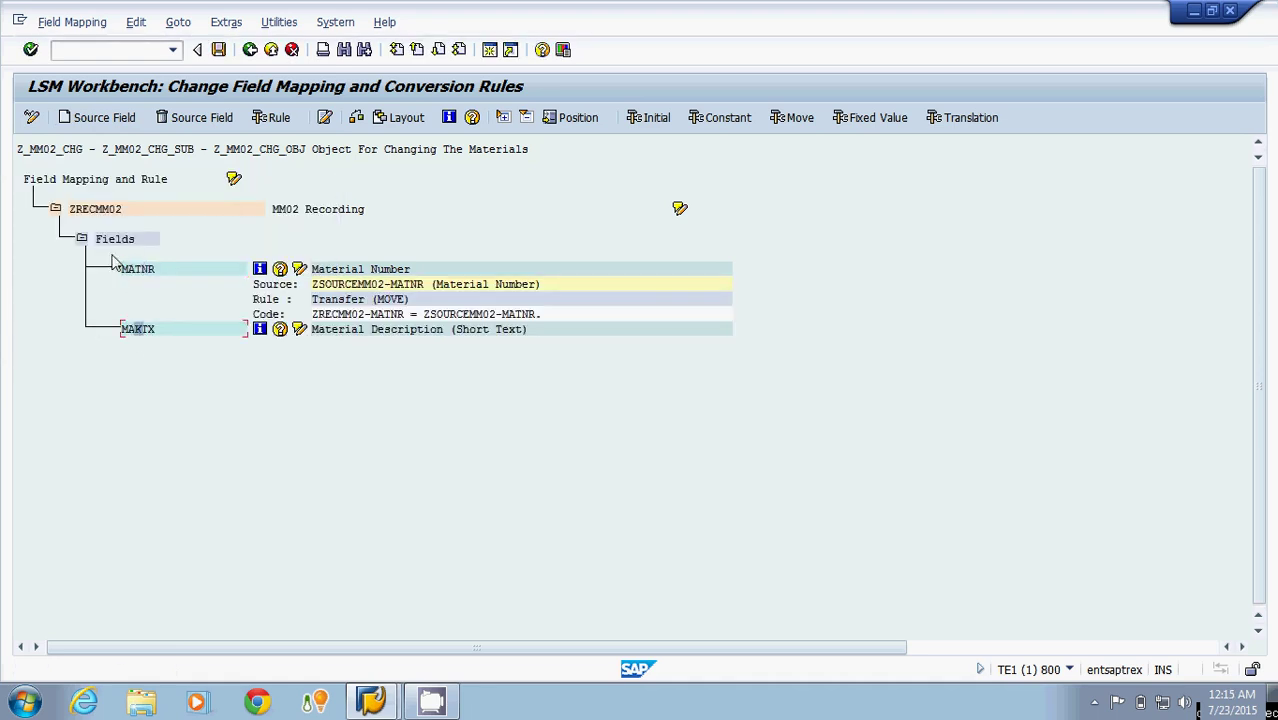
click(97, 118)
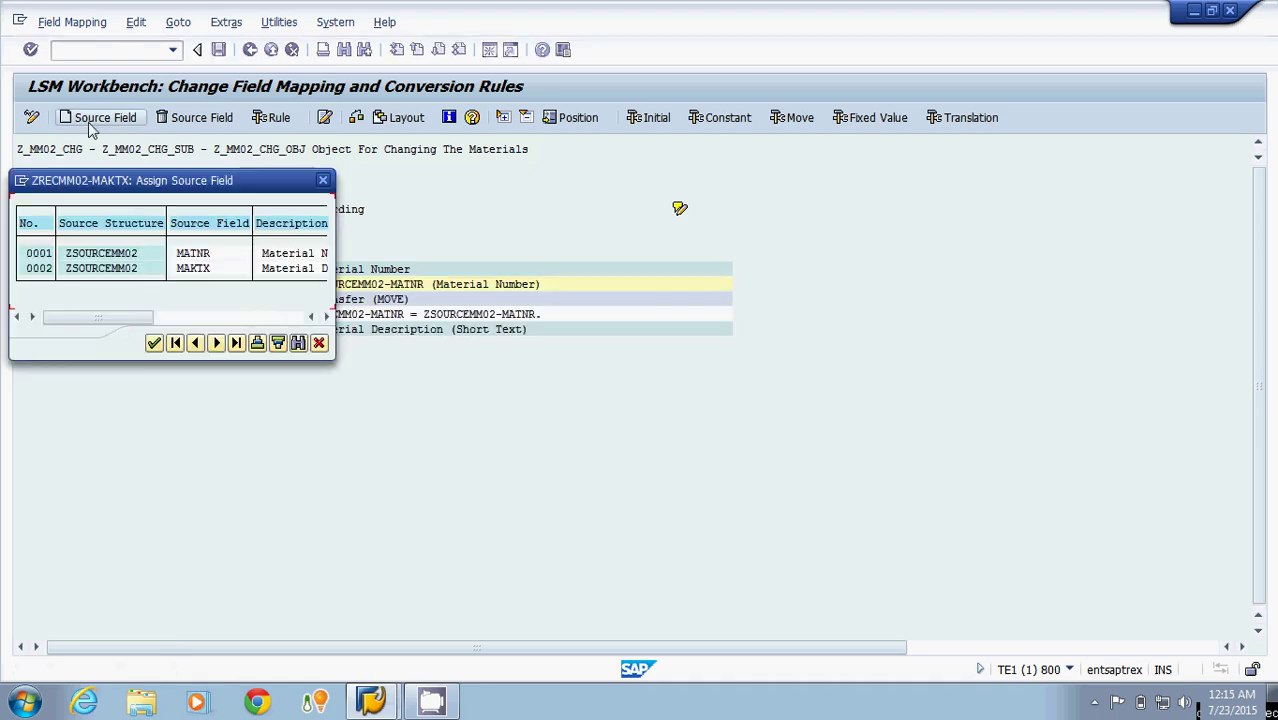
double_click(114, 268)
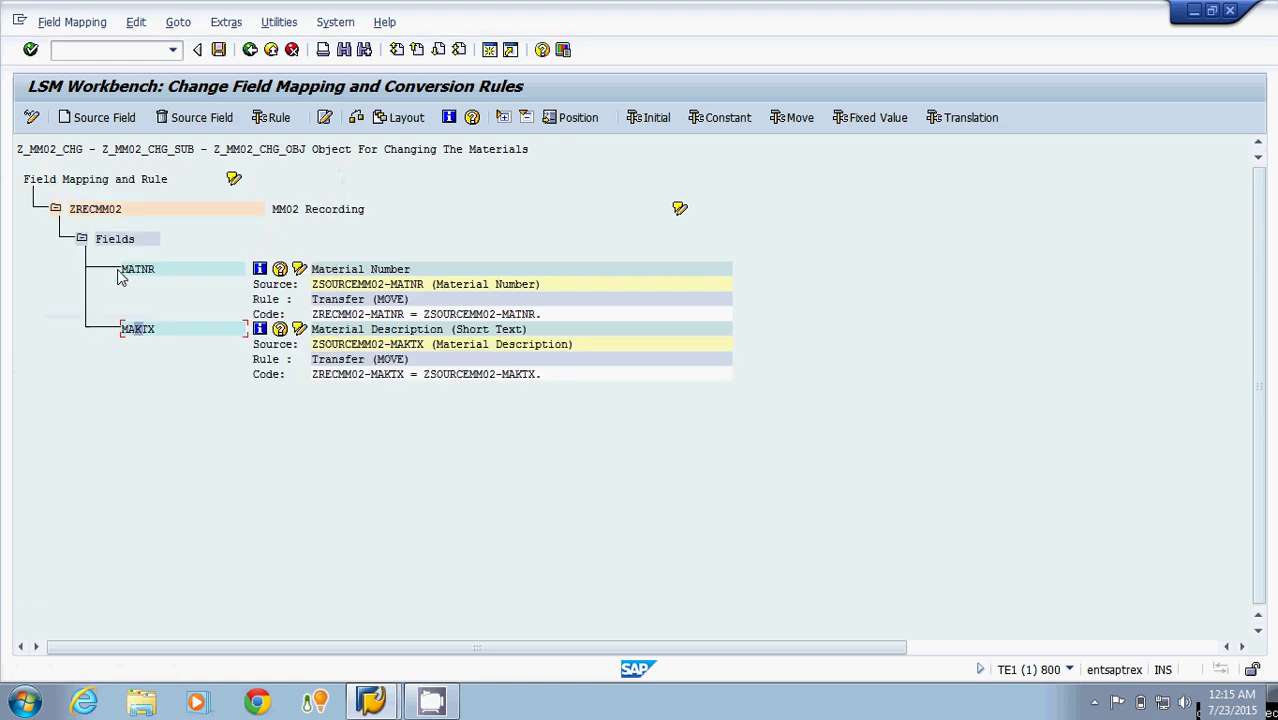
Examine the generated transfer code that assigns the ZSOURCEMM02 source fields to the ZRECMM02 fields MATNR and MAKTX.
click(325, 377)
click(475, 316)
click(348, 317)
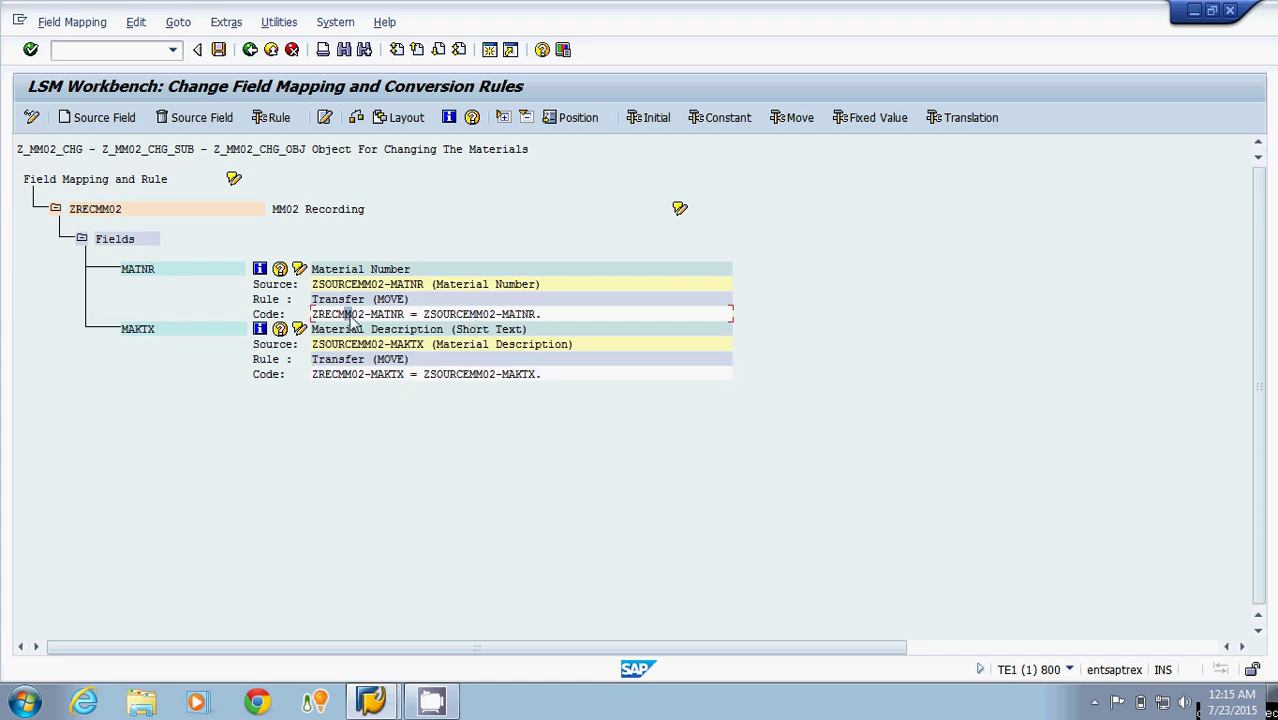
click(481, 375)
click(356, 376)
click(472, 316)
click(355, 317)
click(473, 377)
click(326, 376)
Save the field mapping, leave it, and open the Specify Files process step in change mode.
click(218, 50)
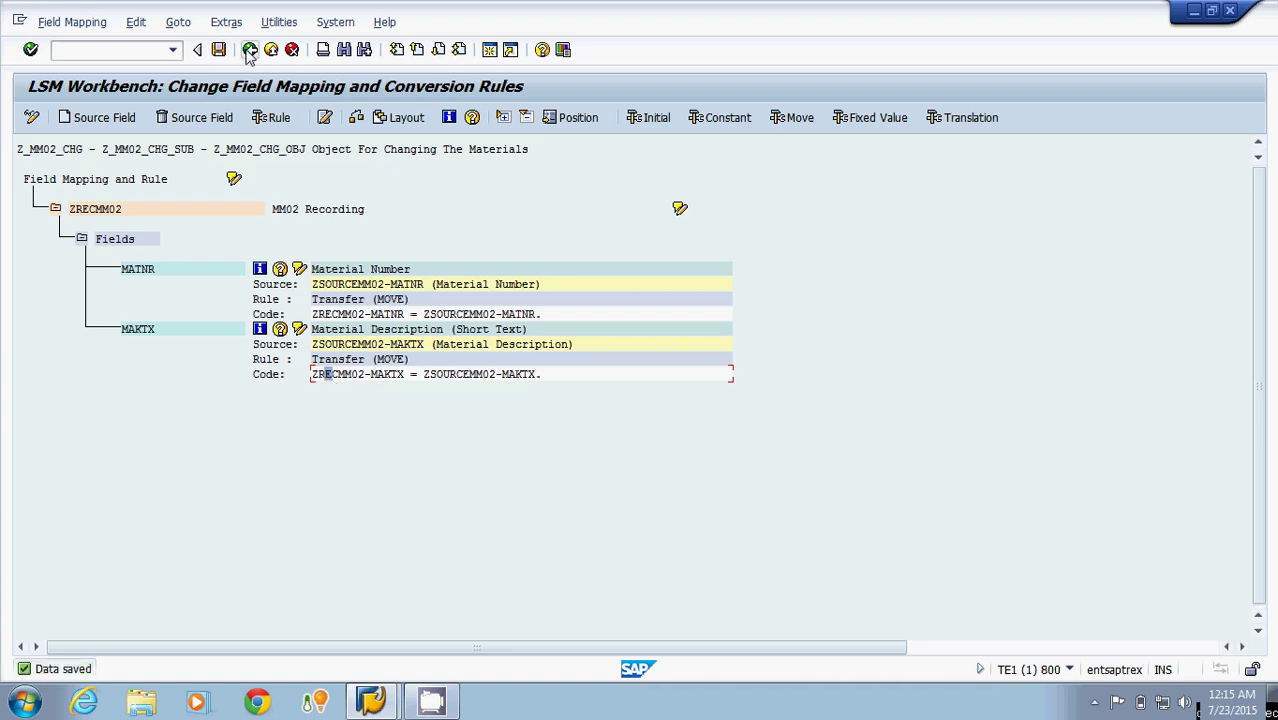
click(250, 50)
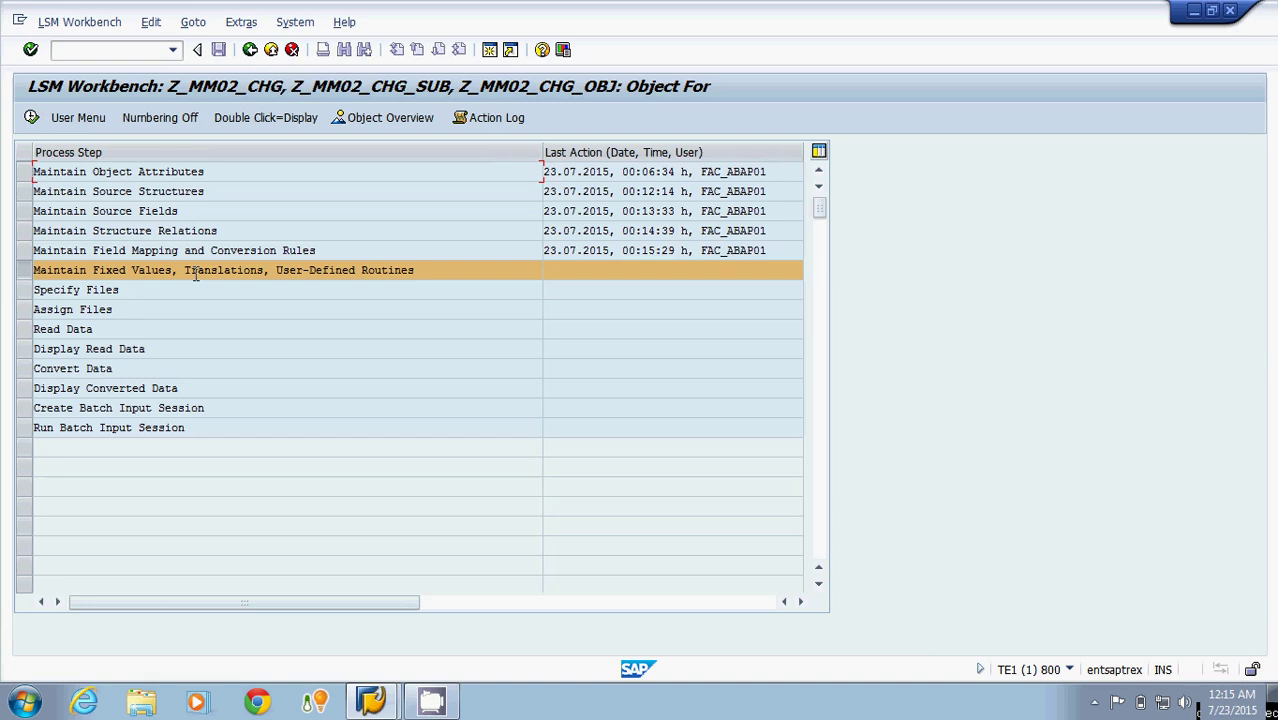
click(30, 292)
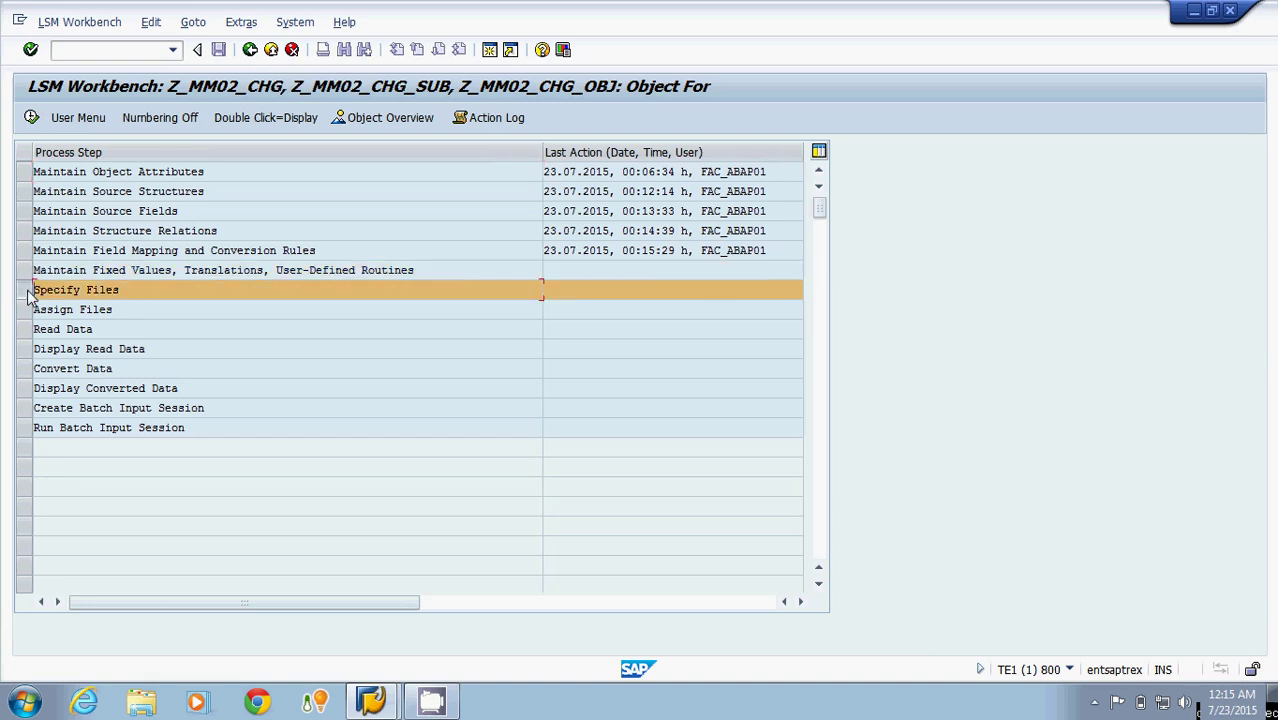
click(32, 118)
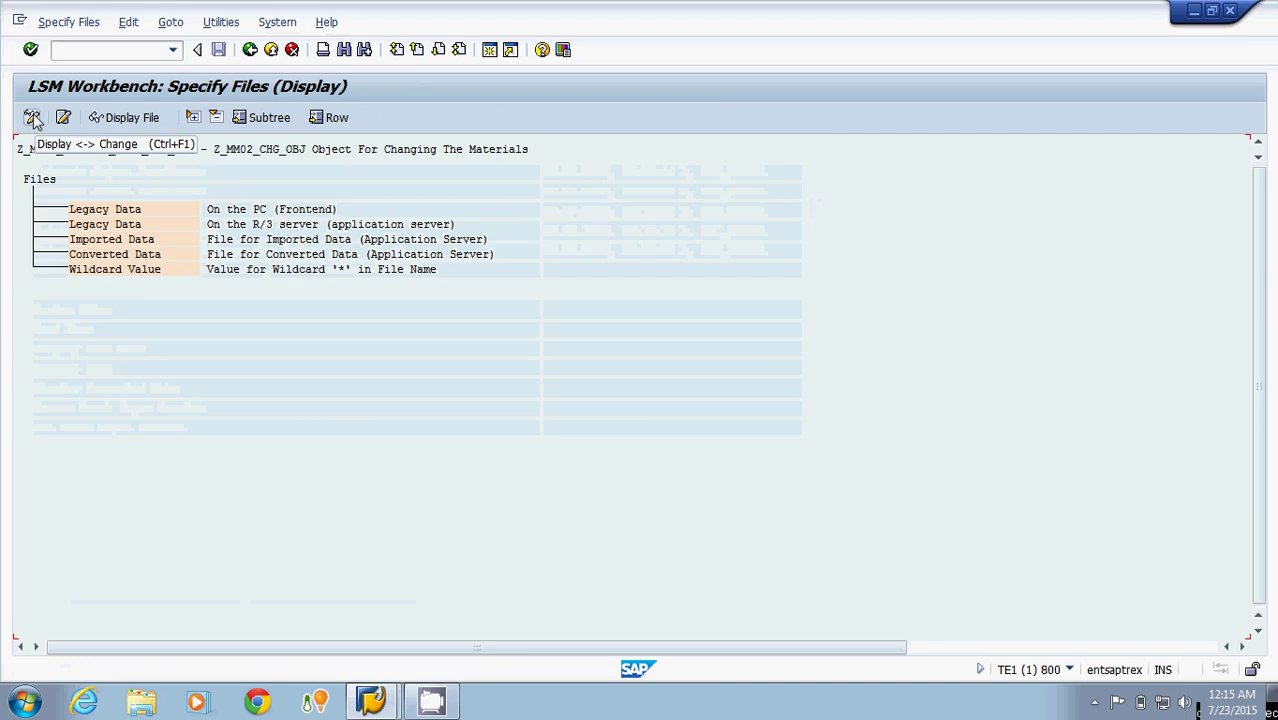
click(32, 118)
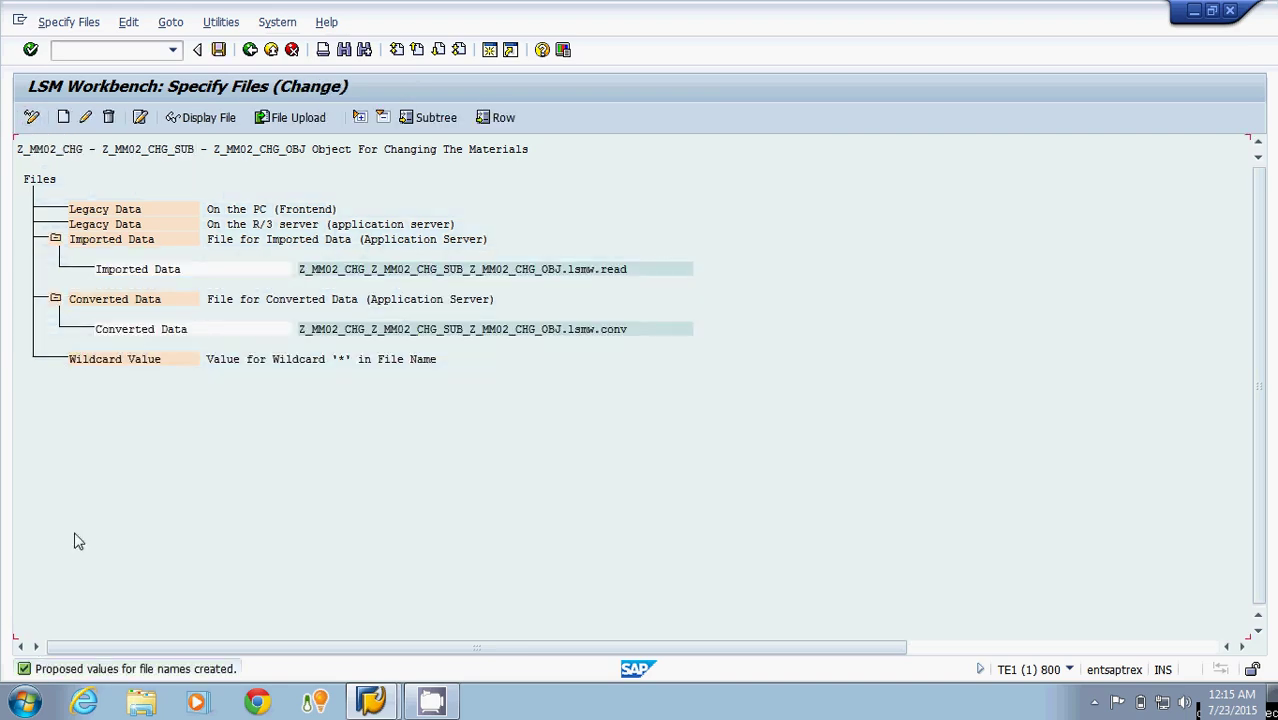
Open a blank text document in Notepad.
click(24, 703)
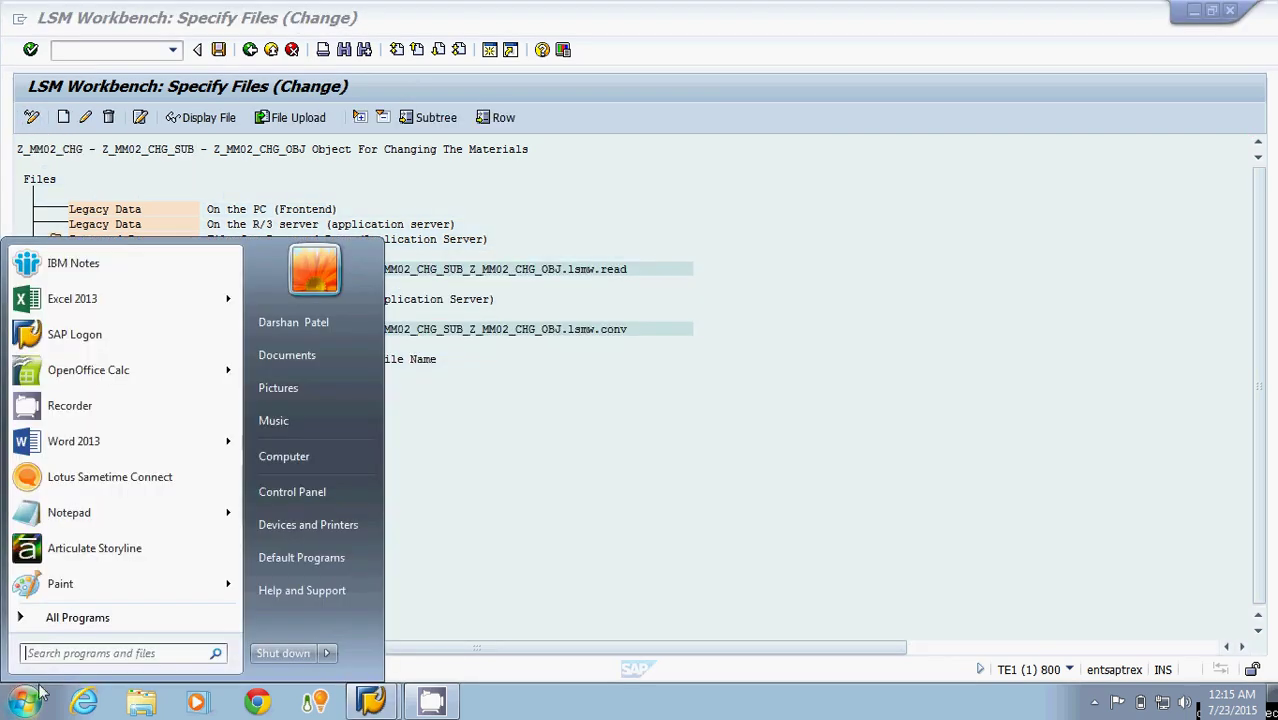
click(58, 656)
text(notepad)
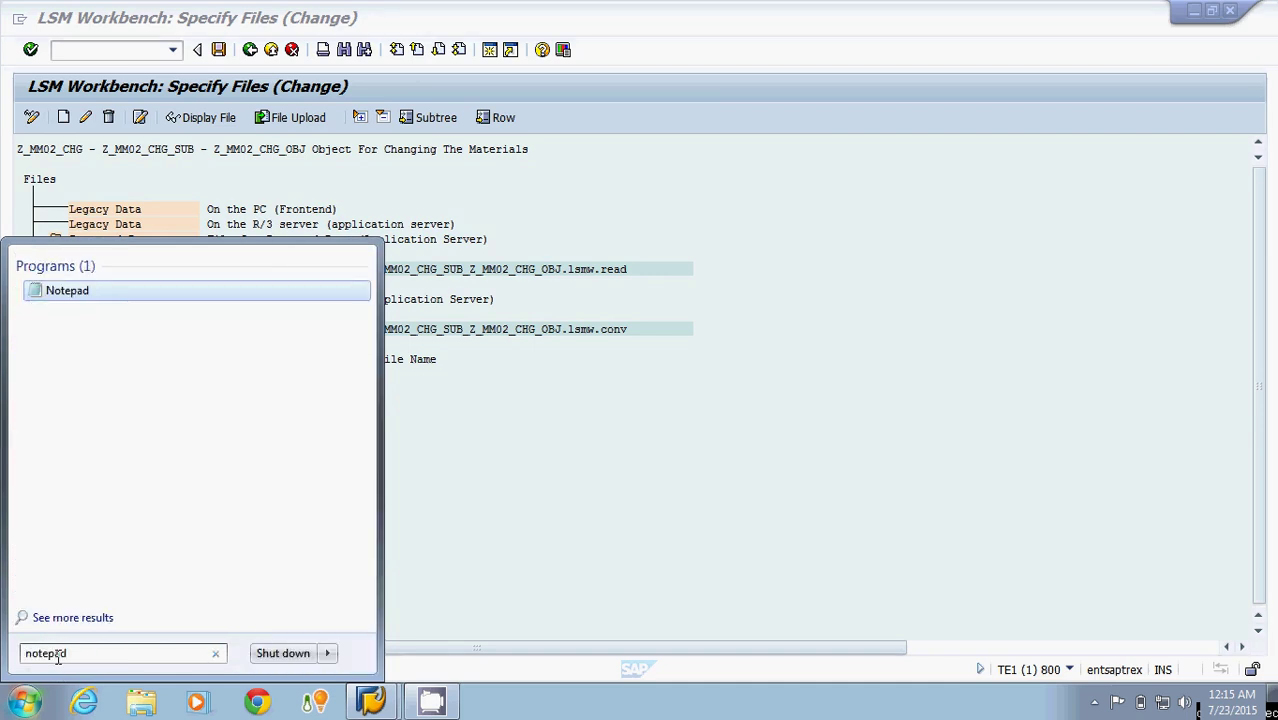
key(Return)
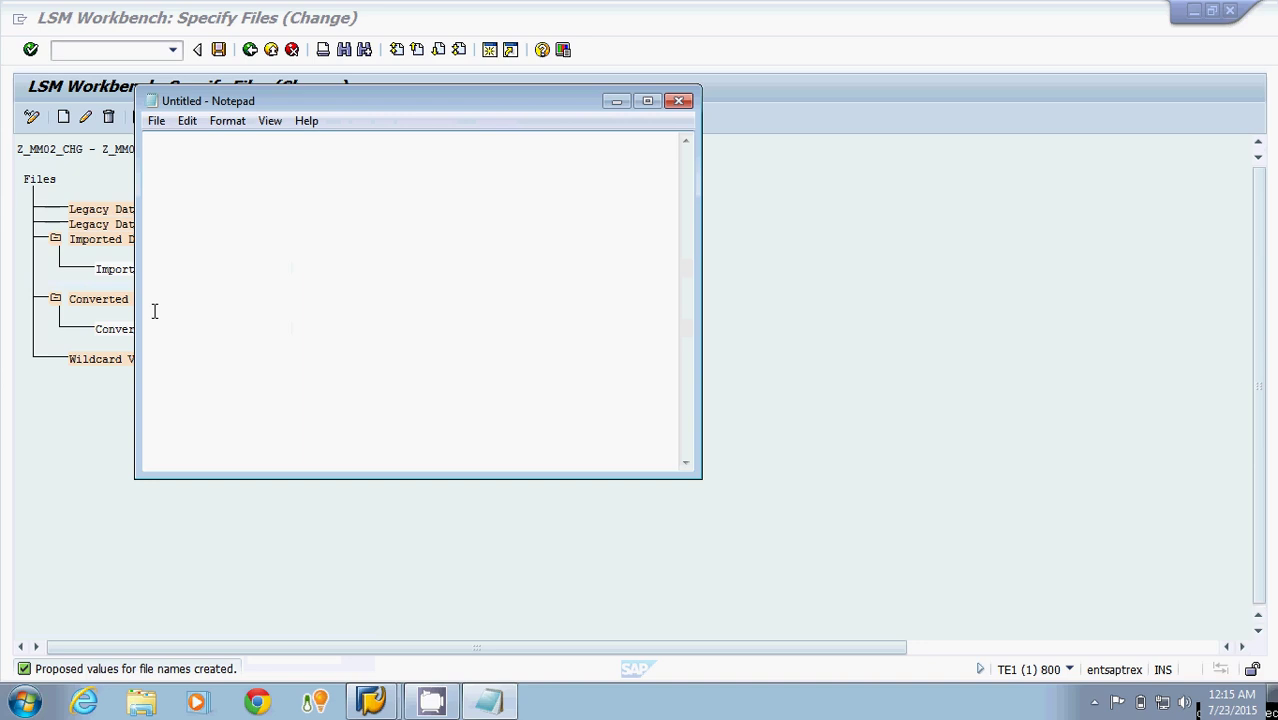
Enter a tab-separated header line with the column titles MaterialNumber and Material Description.
text(MaterialNumber)
key(Tab)
text(Material)
key(BackSpace)
key(BackSpace)
key(BackSpace)
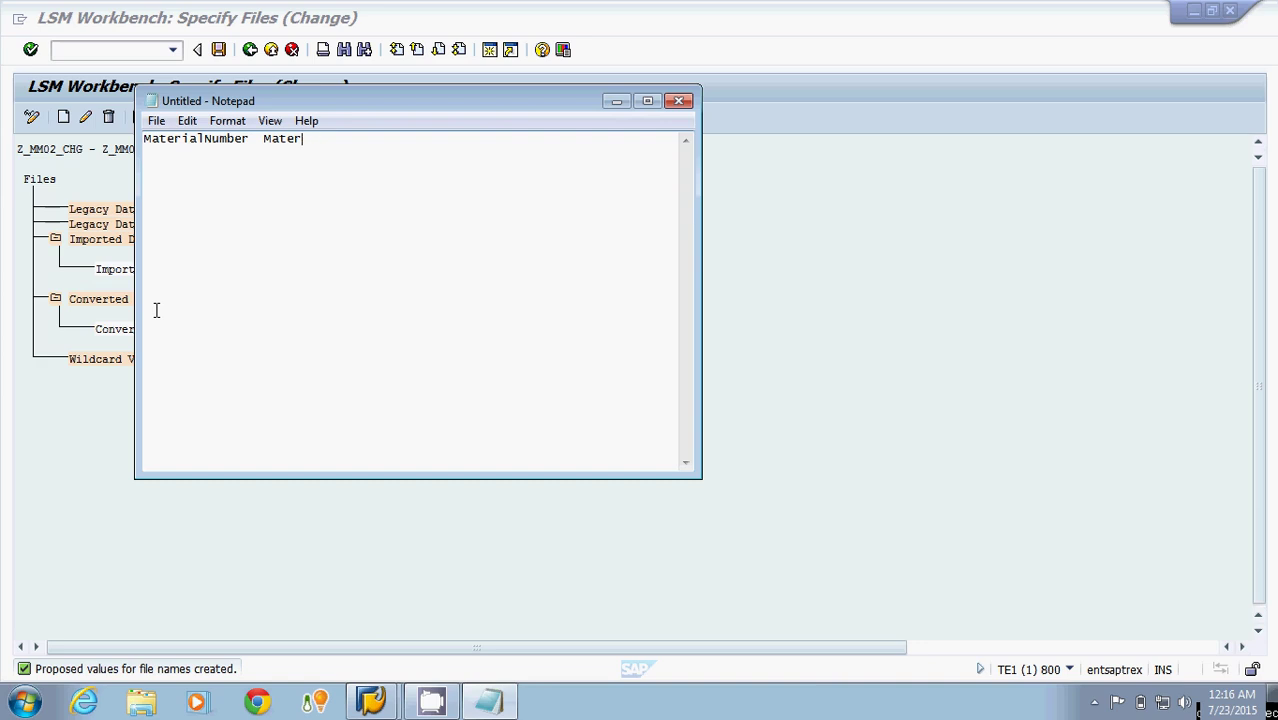
text(is)
text(l Desc)
text(ription)
Below the header, enter tab-separated rows for materials 23 and 88 with the descriptions Testing123 and Testing1234.
text(23)
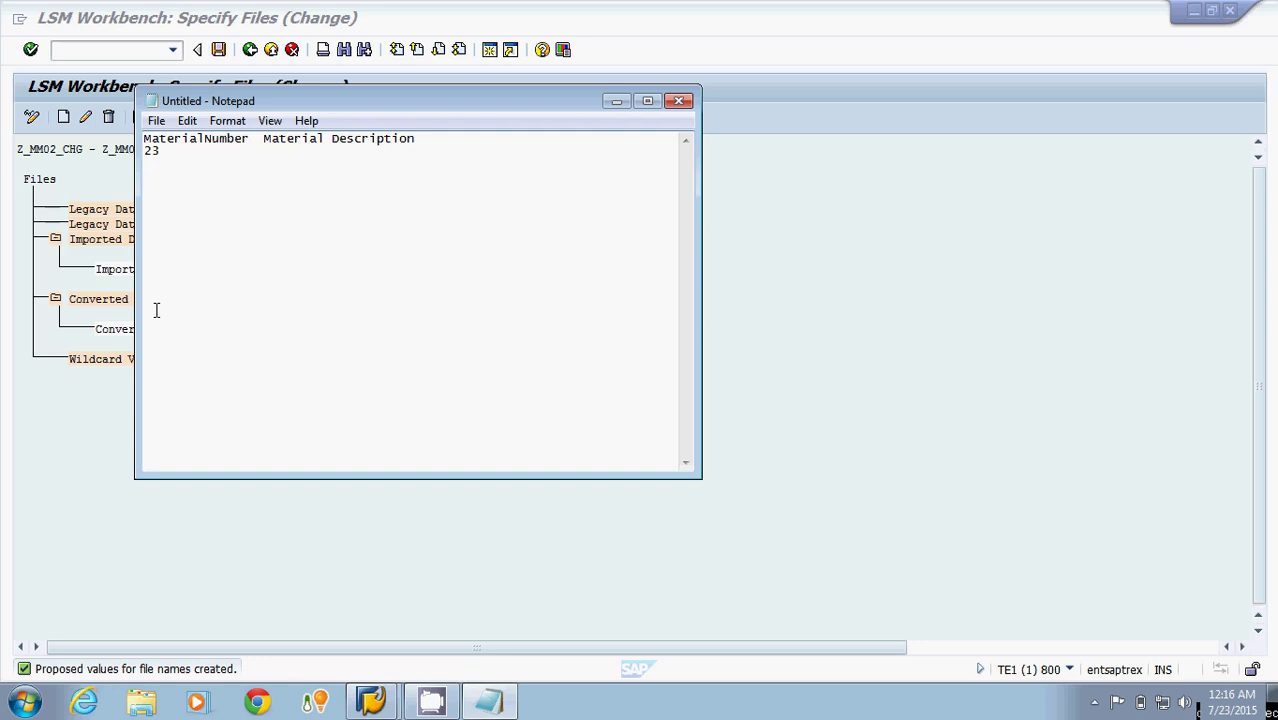
key(Tab)
text(Testing)
text(123 )
text(88)
key(Tab)
text(Test)
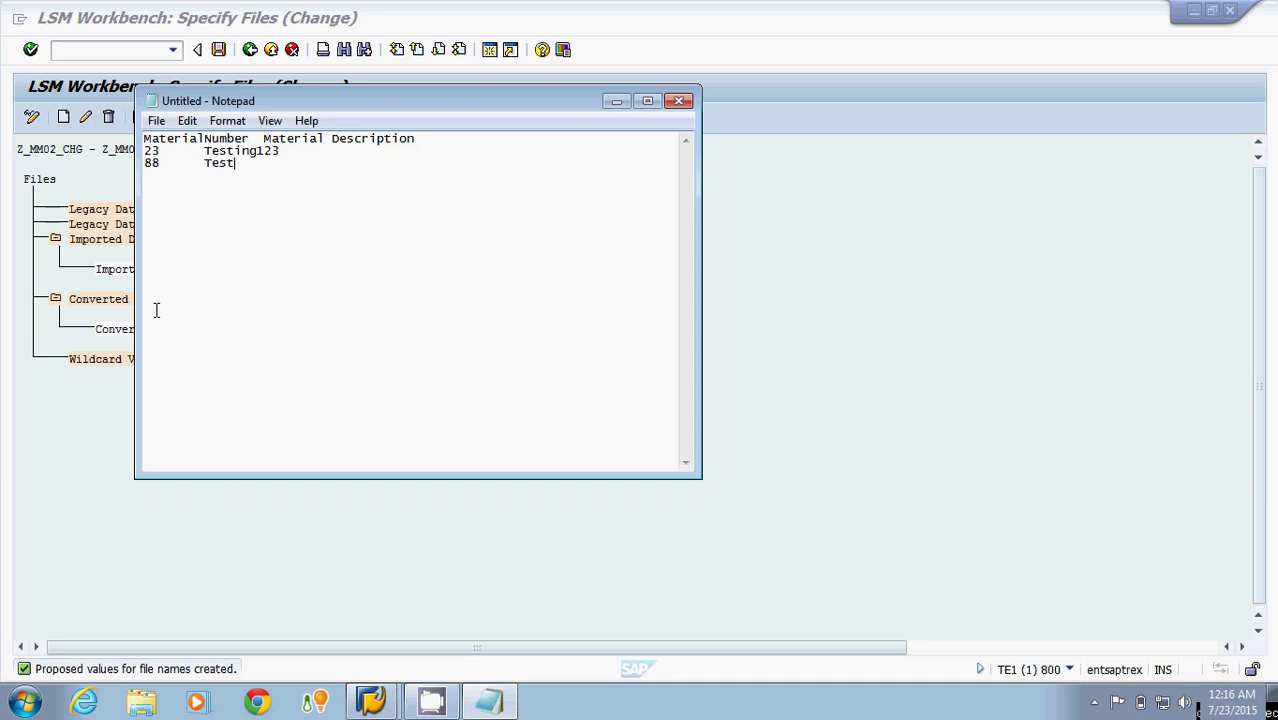
click(156, 310)
text(ng)
key(BackSpace)
click(239, 165)
text(ing1234)
Switch to SAP, start transaction SE11 in a new session and display the database table MAKT.
key(alt+Tab)
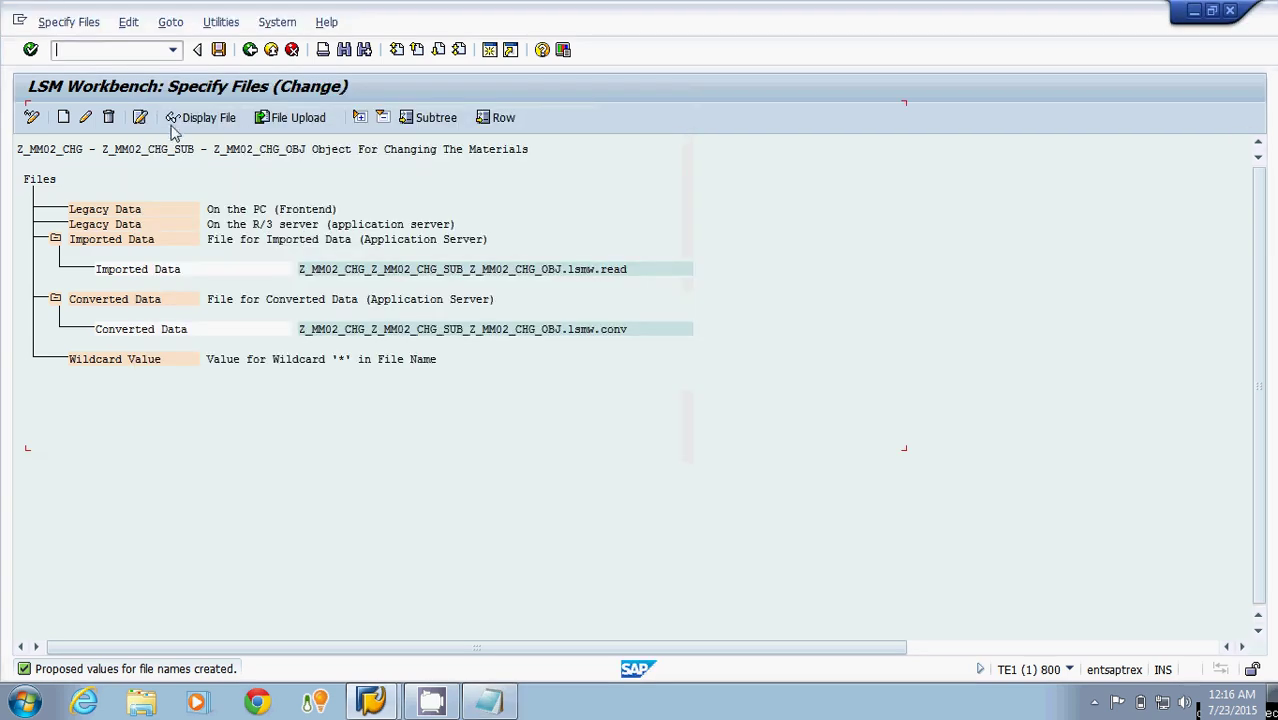
click(102, 56)
text(/ose11)
key(Return)
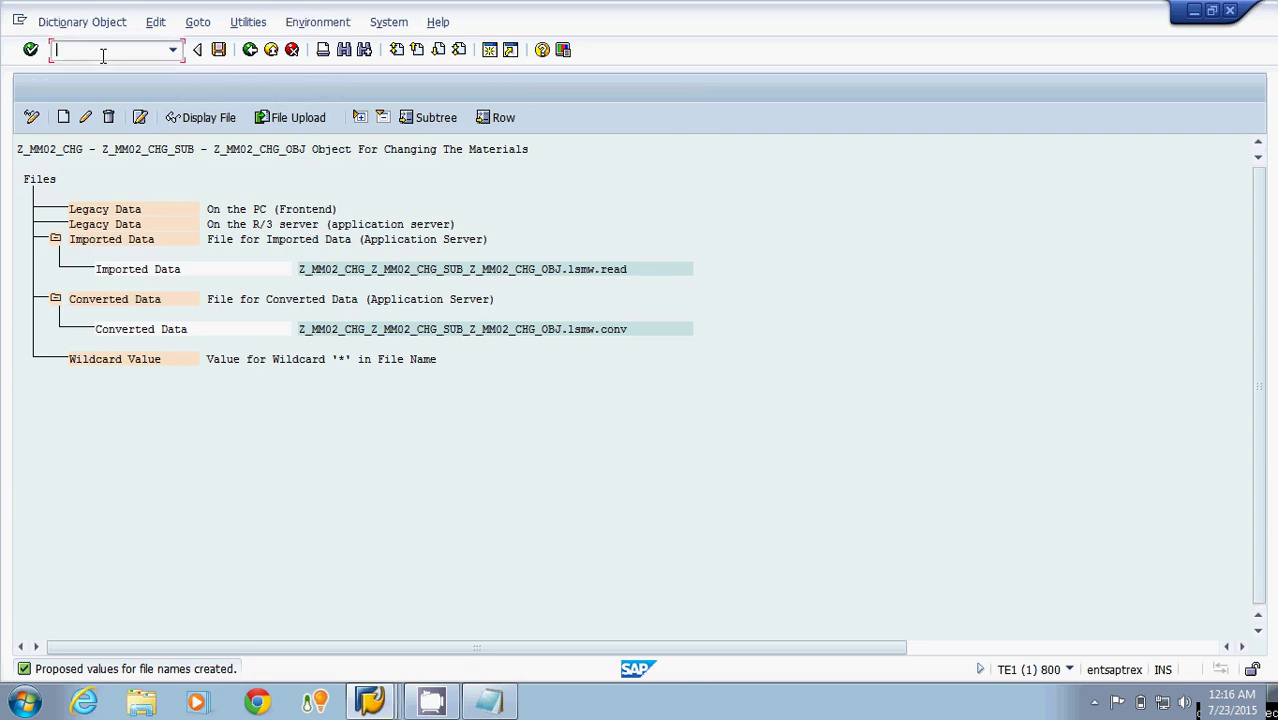
text(MAKT)
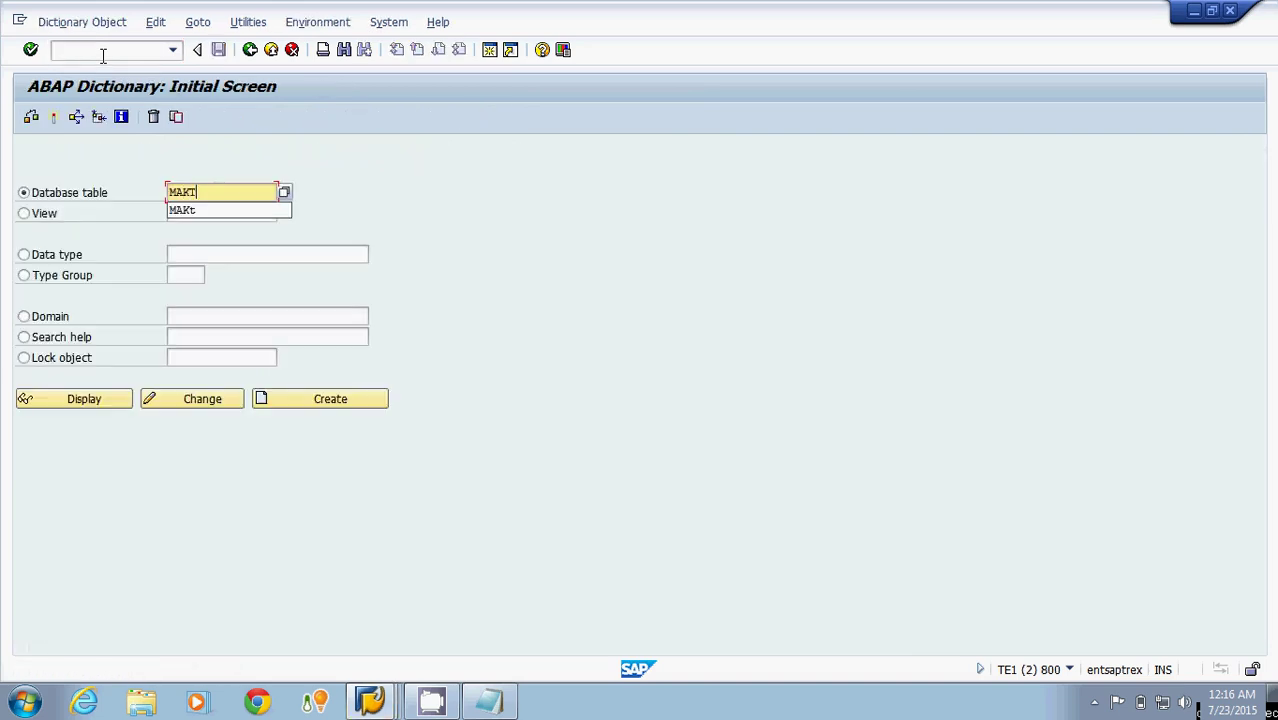
click(95, 401)
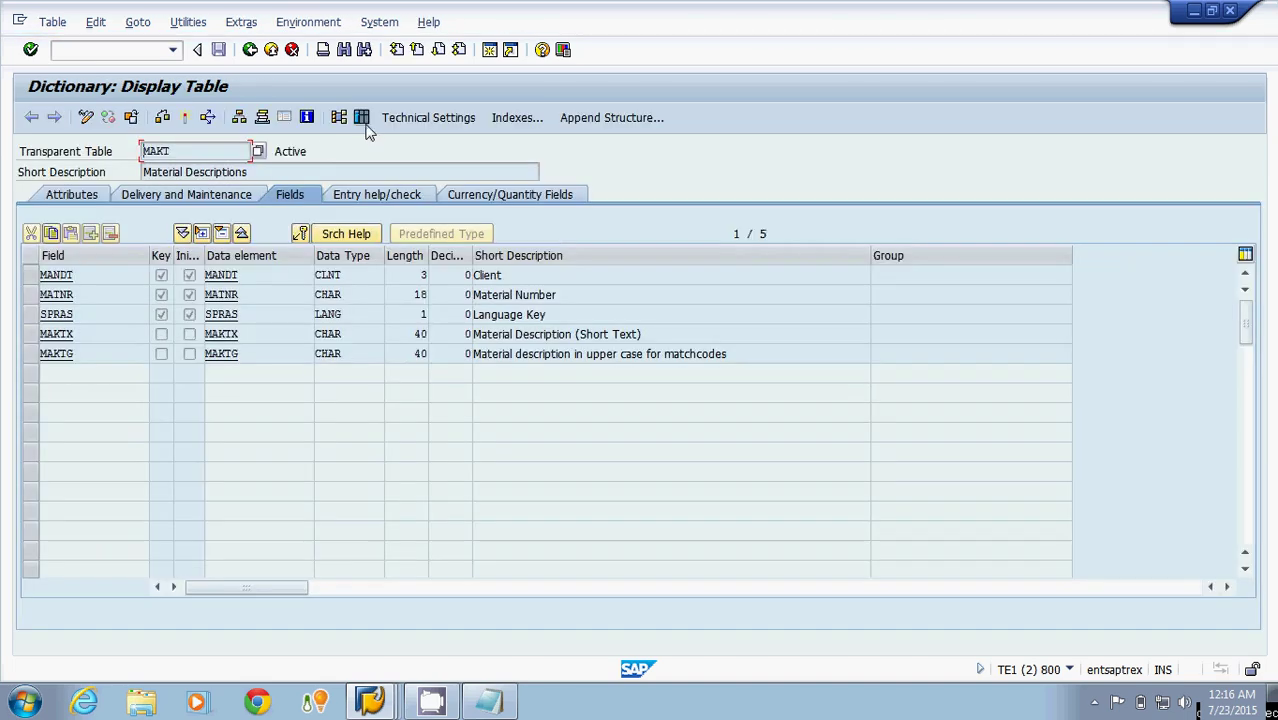
List the contents of table MAKT for language EN and look up existing material numbers such as 2 and 3.
click(361, 118)
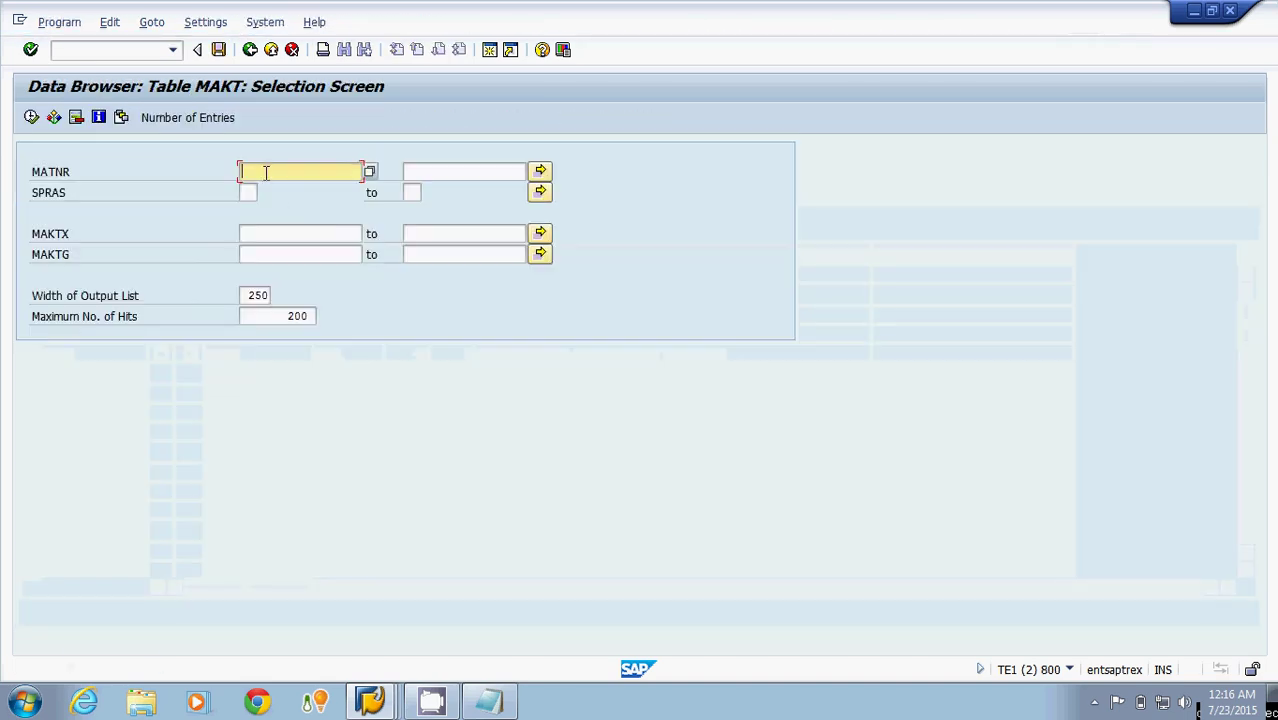
click(249, 192)
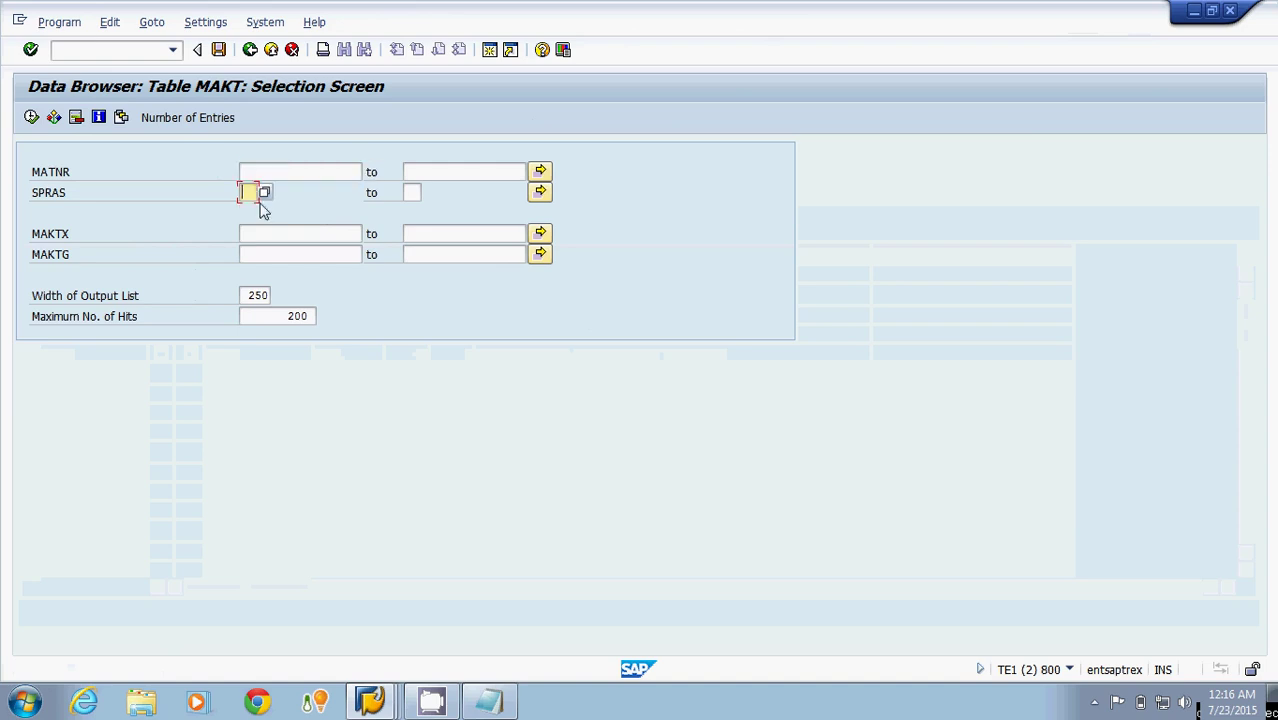
text(EN)
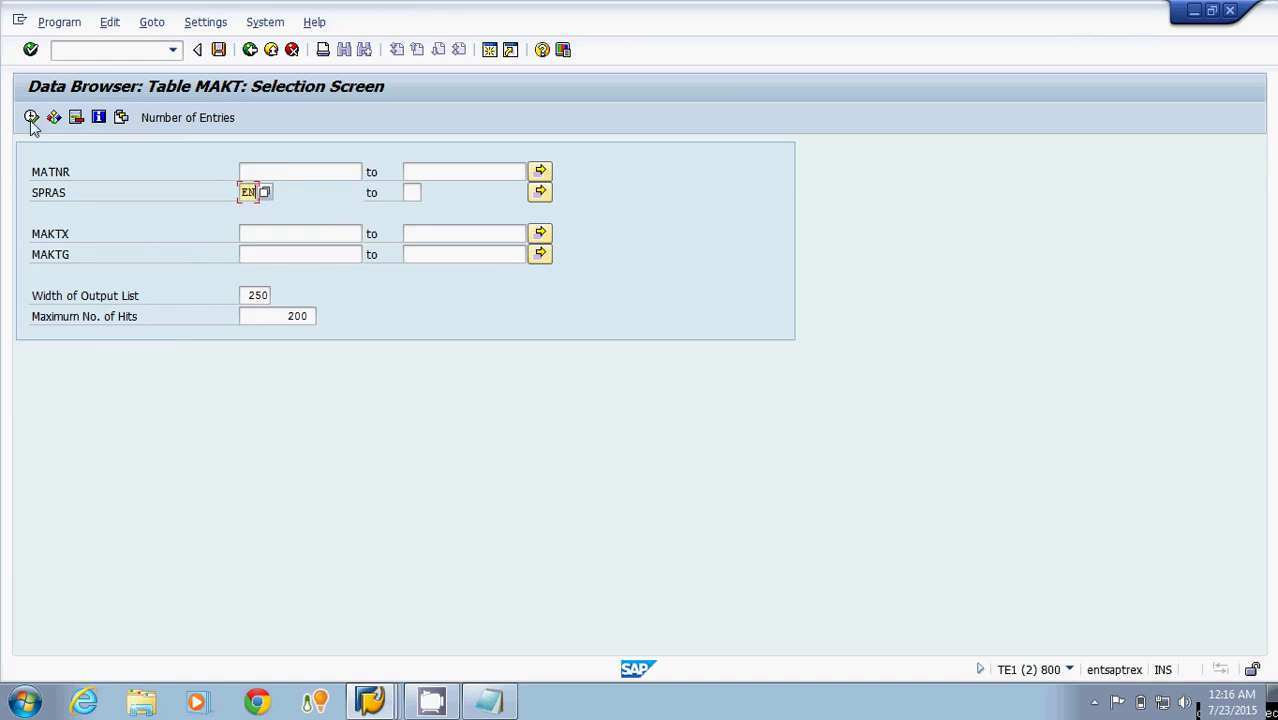
click(32, 117)
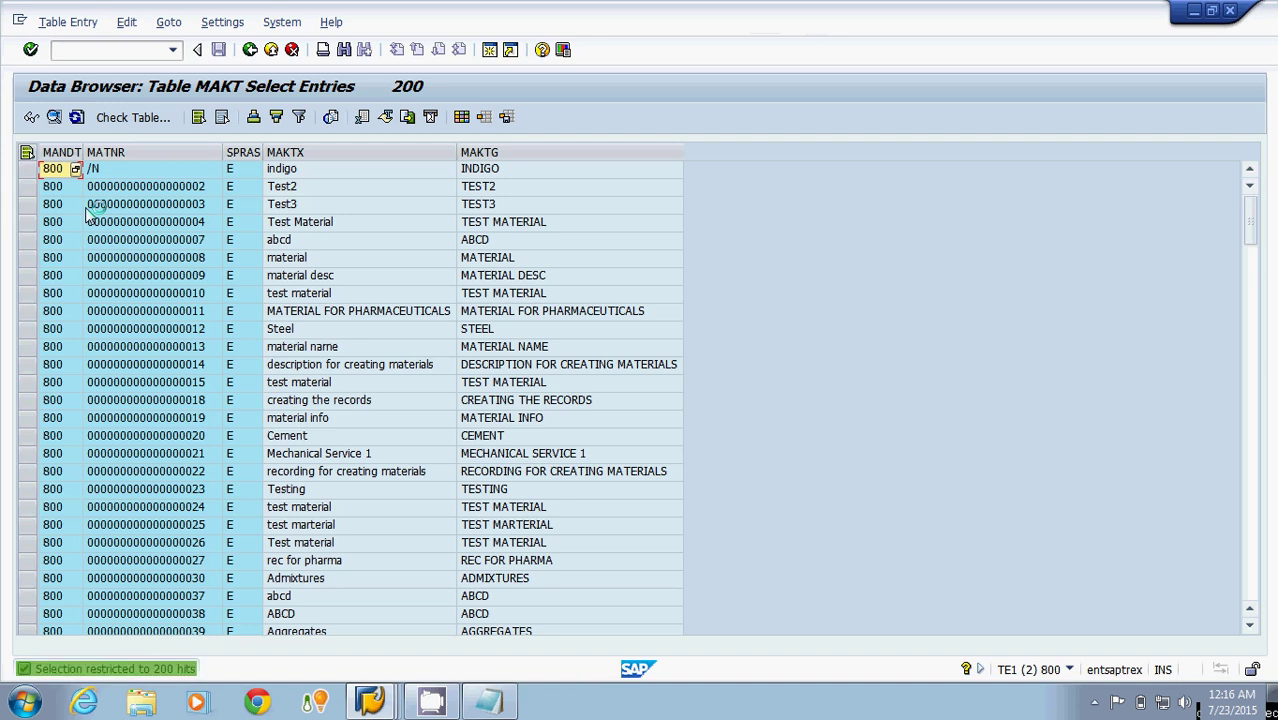
click(186, 188)
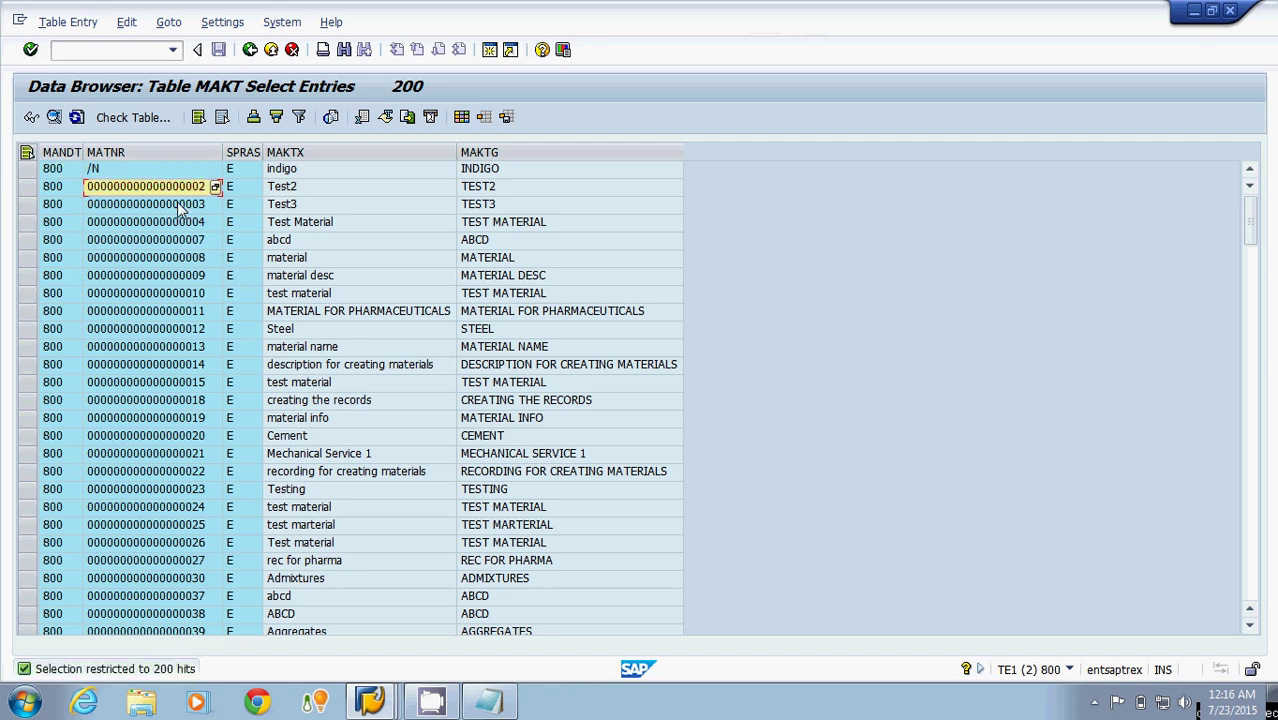
click(181, 206)
Switch back to Notepad and remove the stray letter from the second row's material number so it reads 88.
key(alt+Tab)
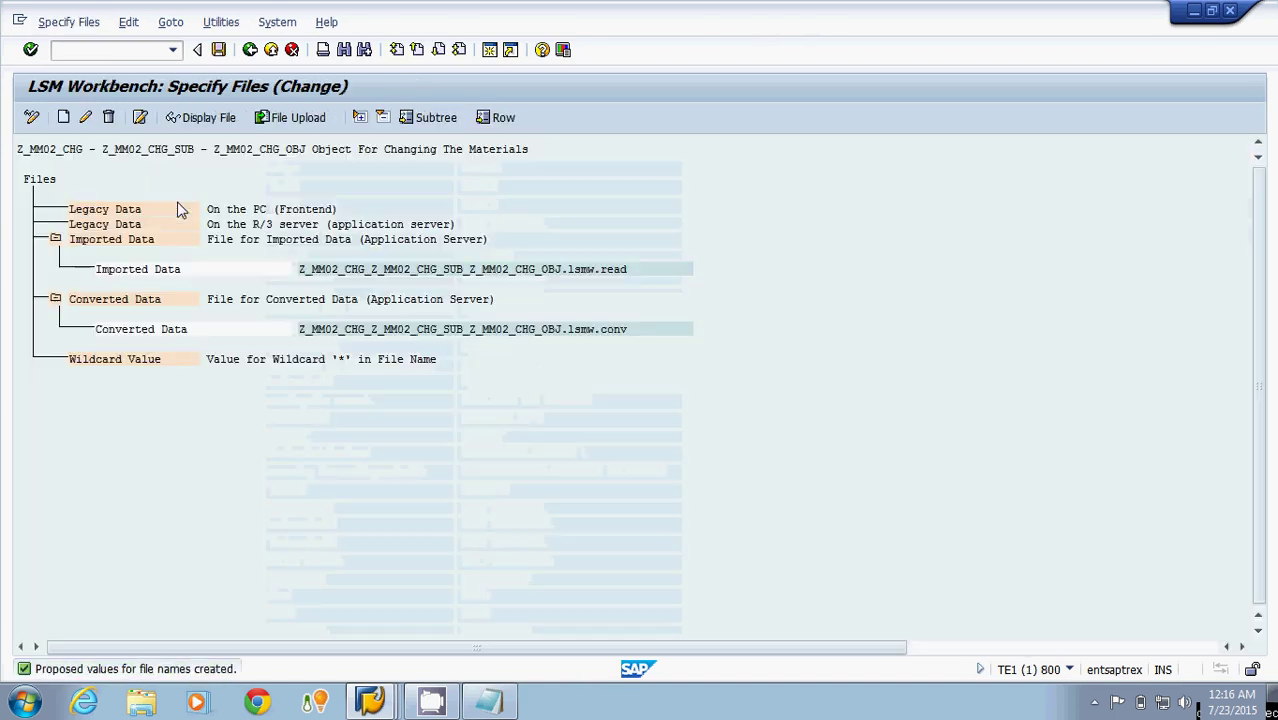
key(alt+Tab)
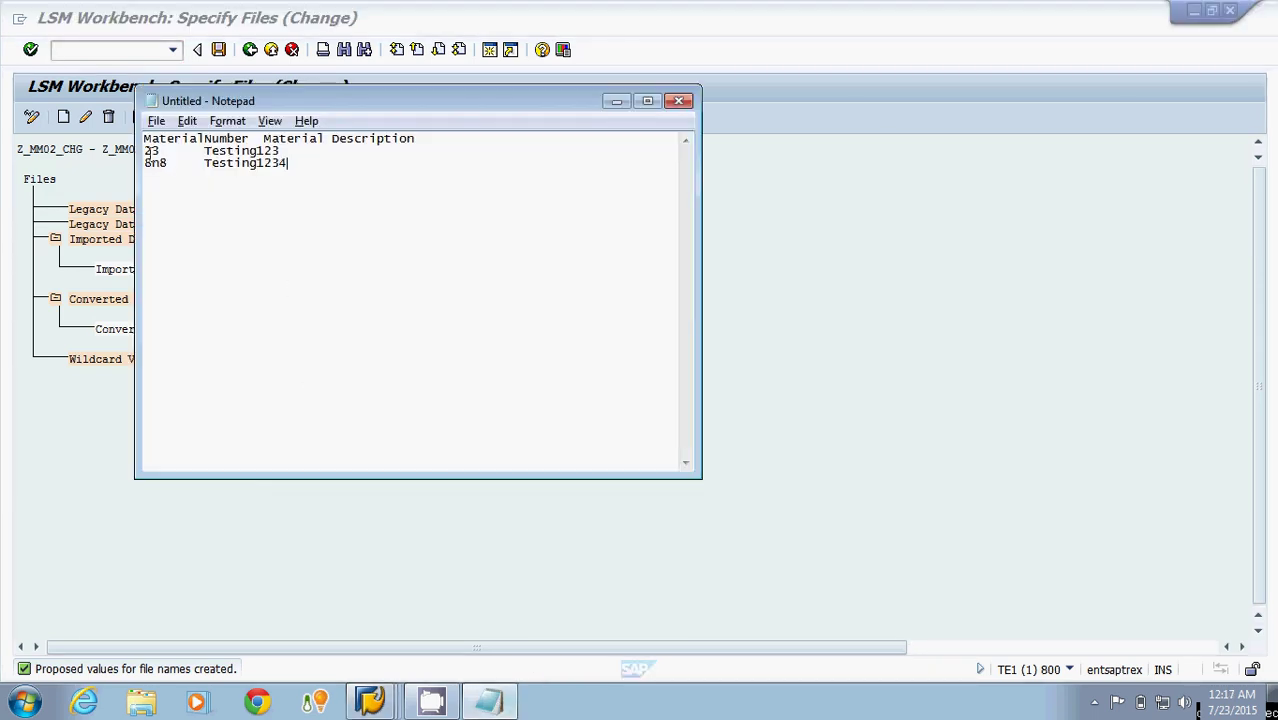
click(159, 163)
key(BackSpace)
Append tab-separated rows for material 2 with description Testing12345 and material 3 with description Testing12.
click(298, 160)
key(Return)
text(2)
key(Tab)
text(Testing12345)
key(Return)
text(3)
key(Tab)
text(Testing)
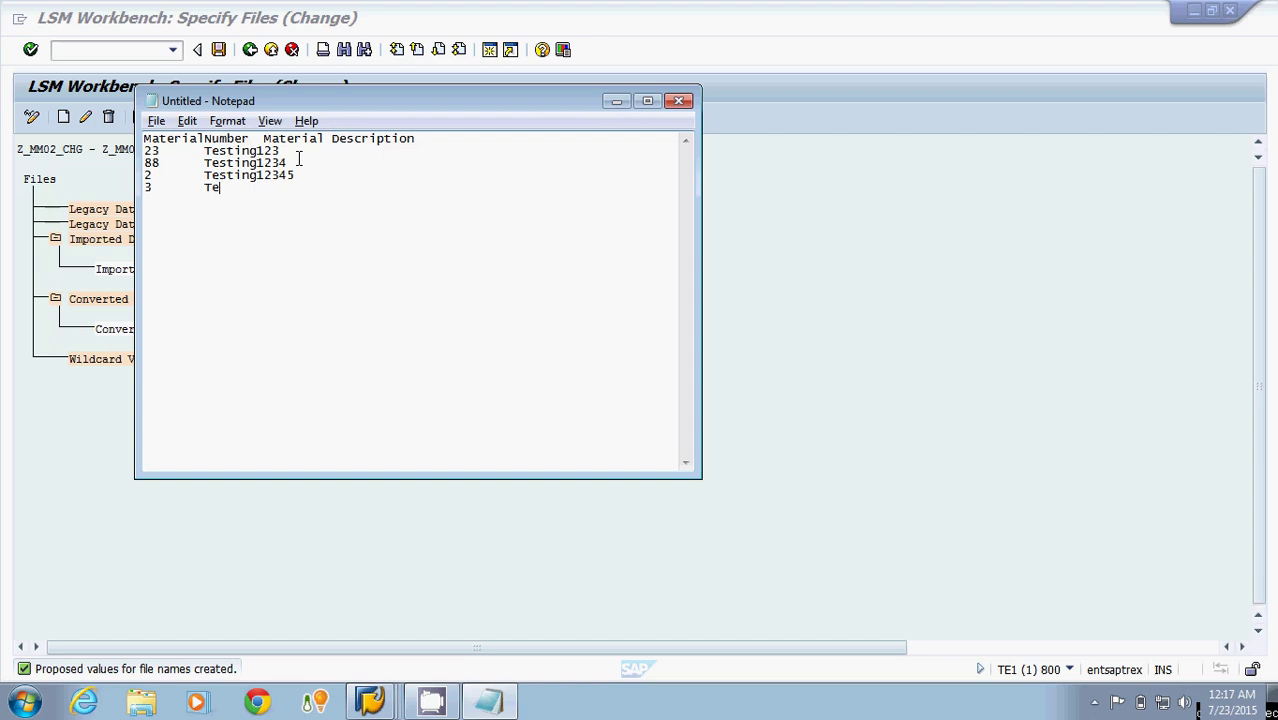
text(12)
Save the text file on the Desktop under the name DATA and close Notepad.
click(156, 120)
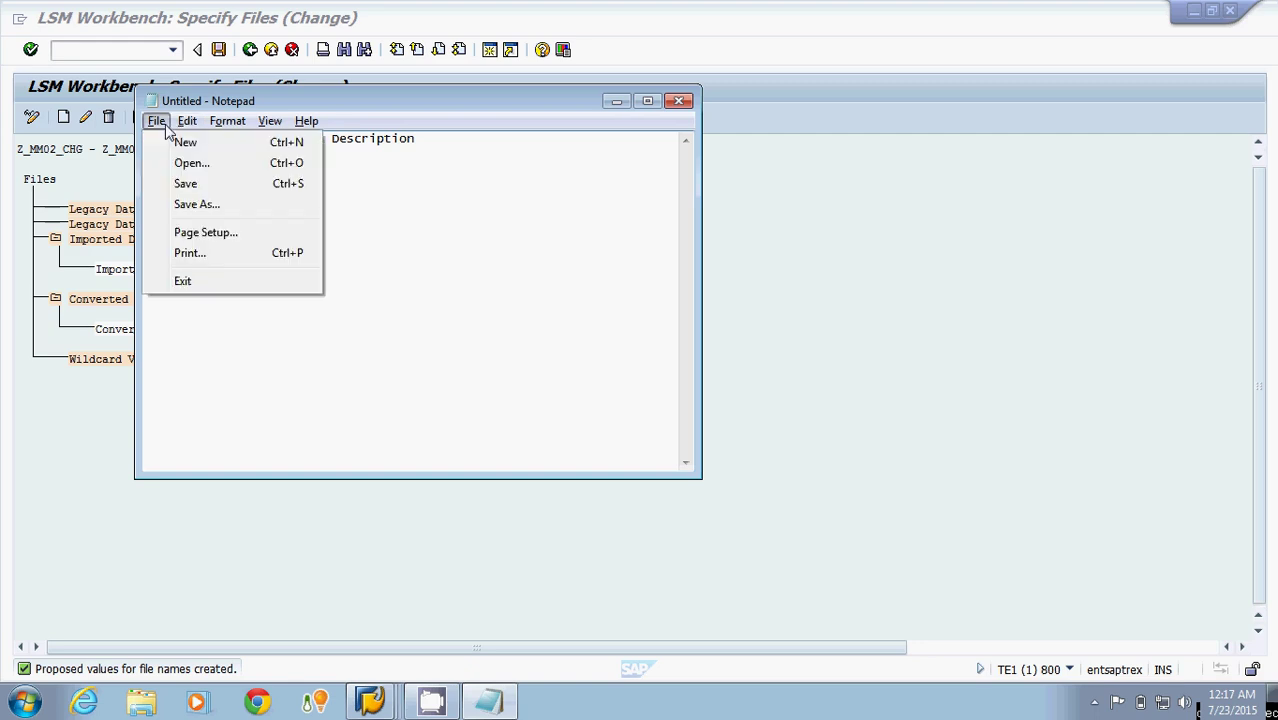
click(192, 204)
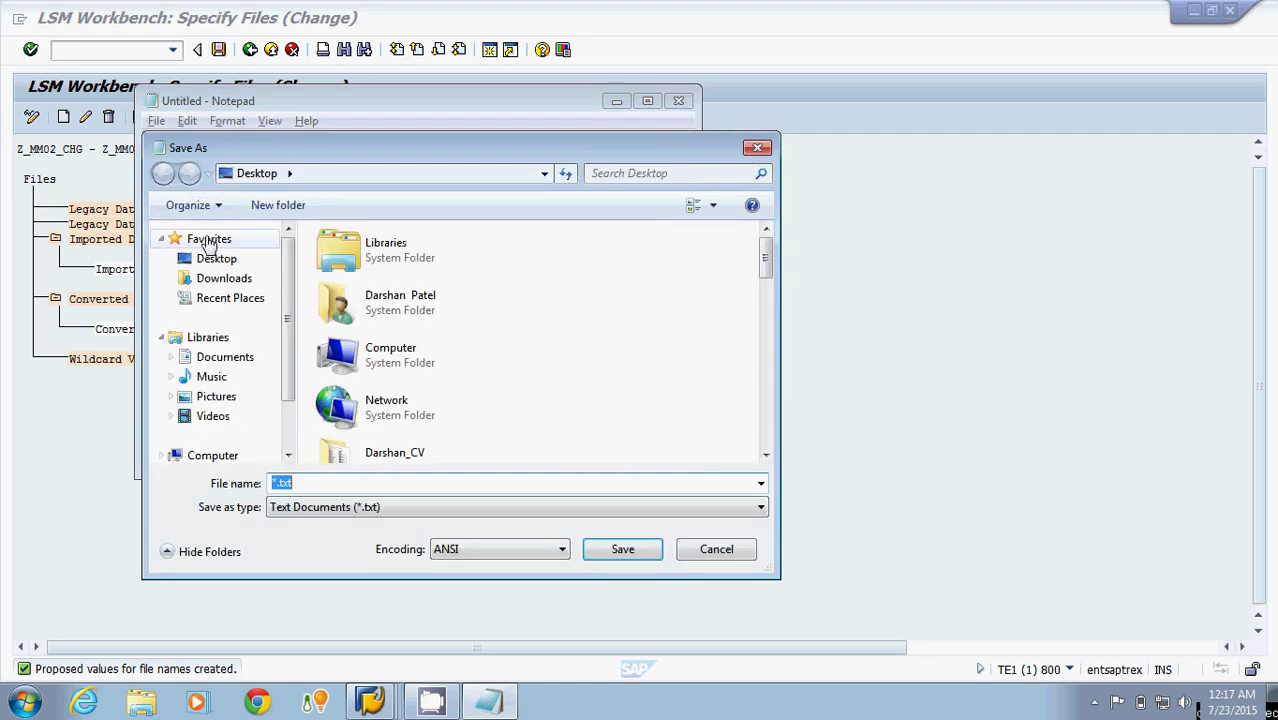
click(208, 262)
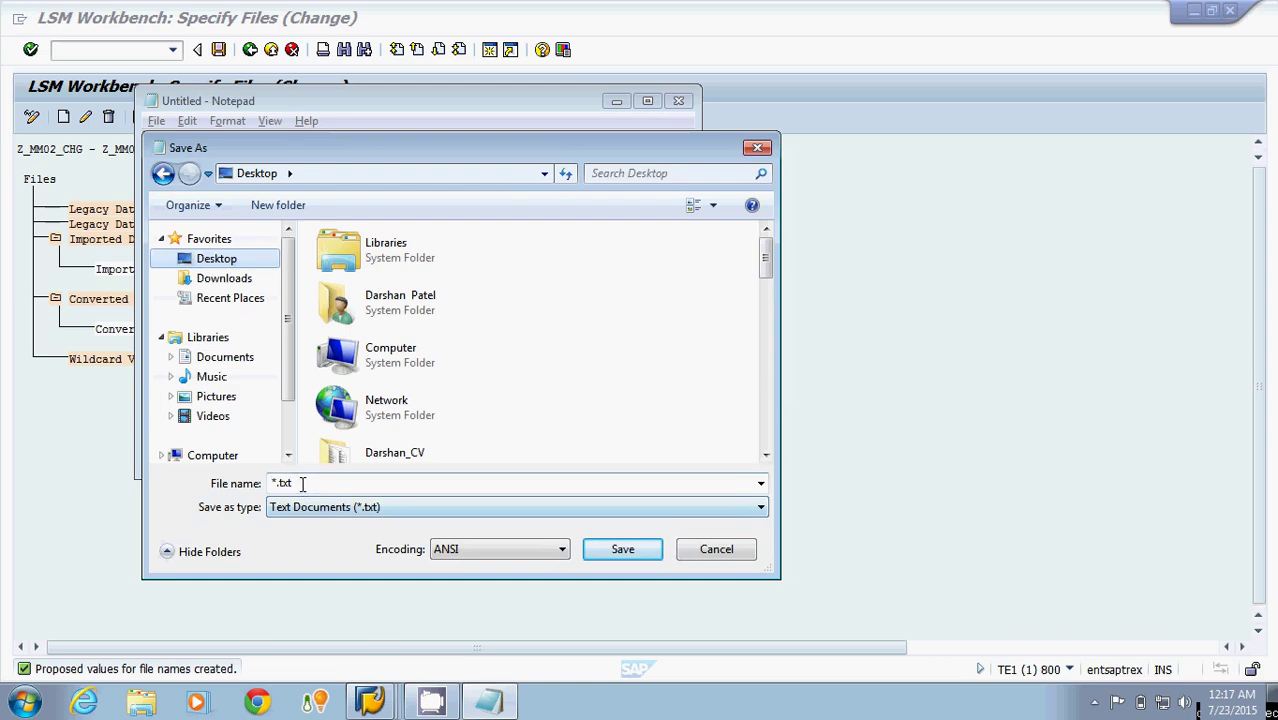
key(BackSpace)
text(DA)
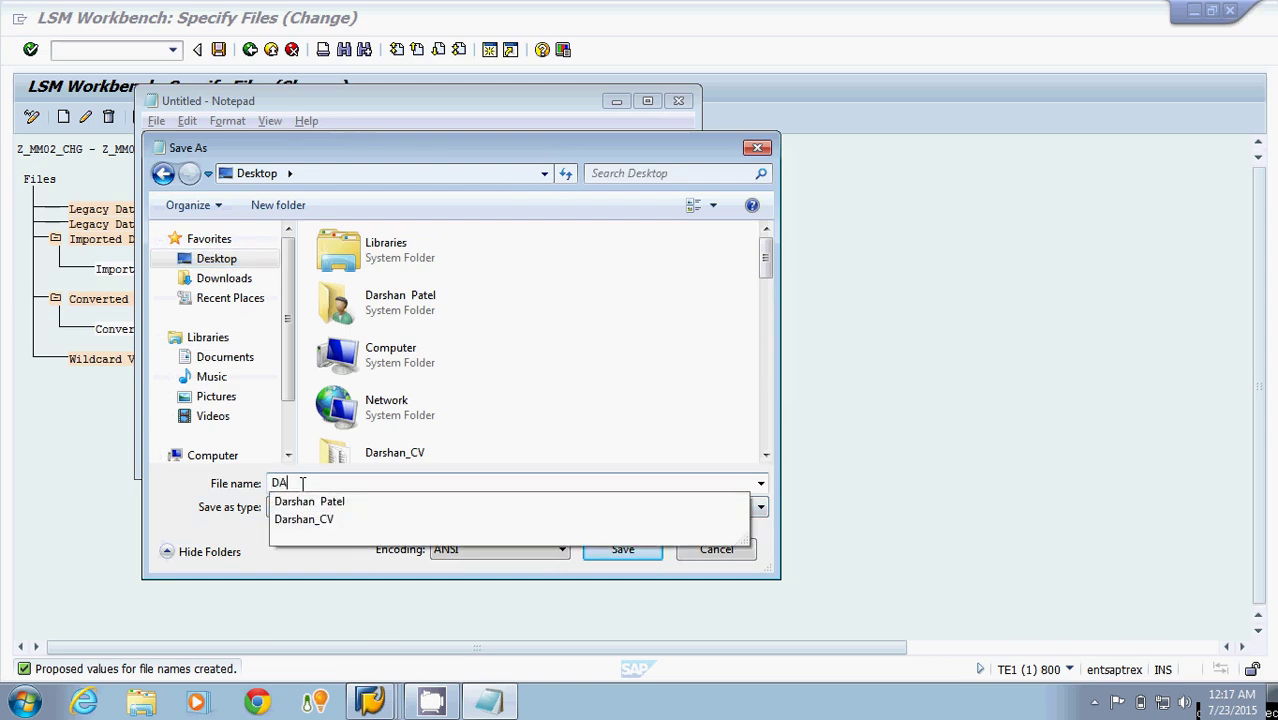
text(TA)
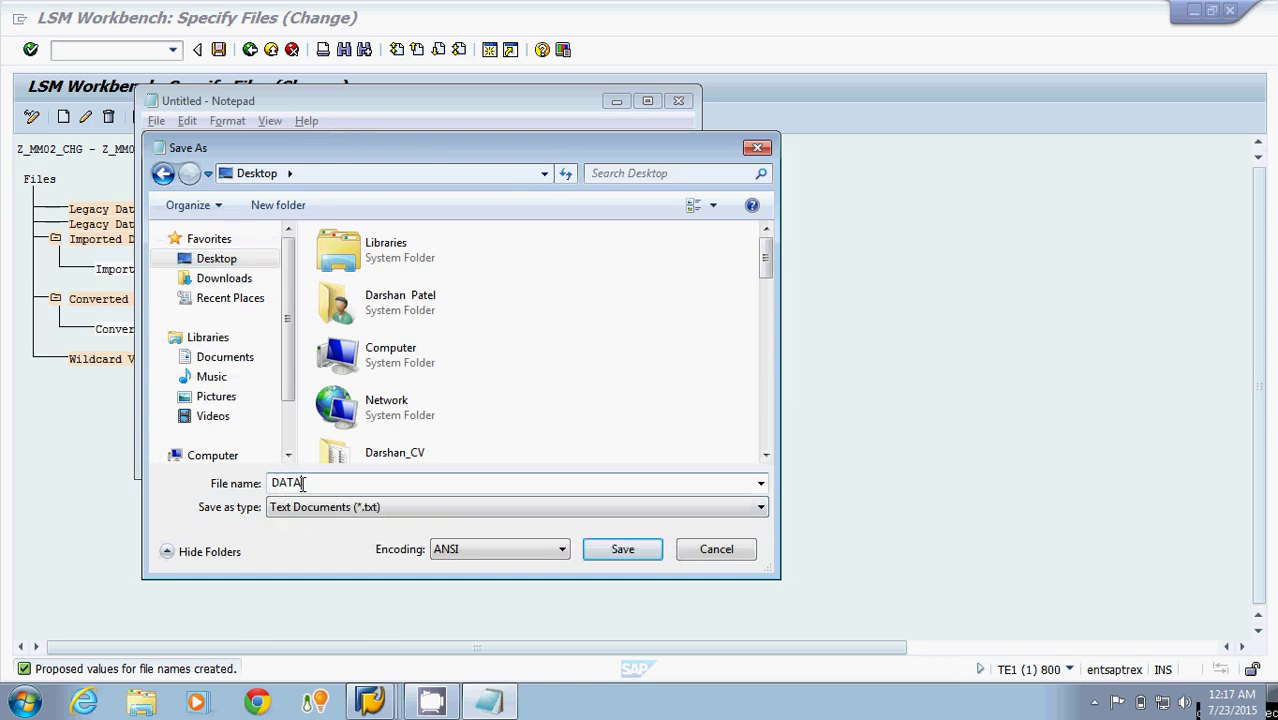
click(621, 551)
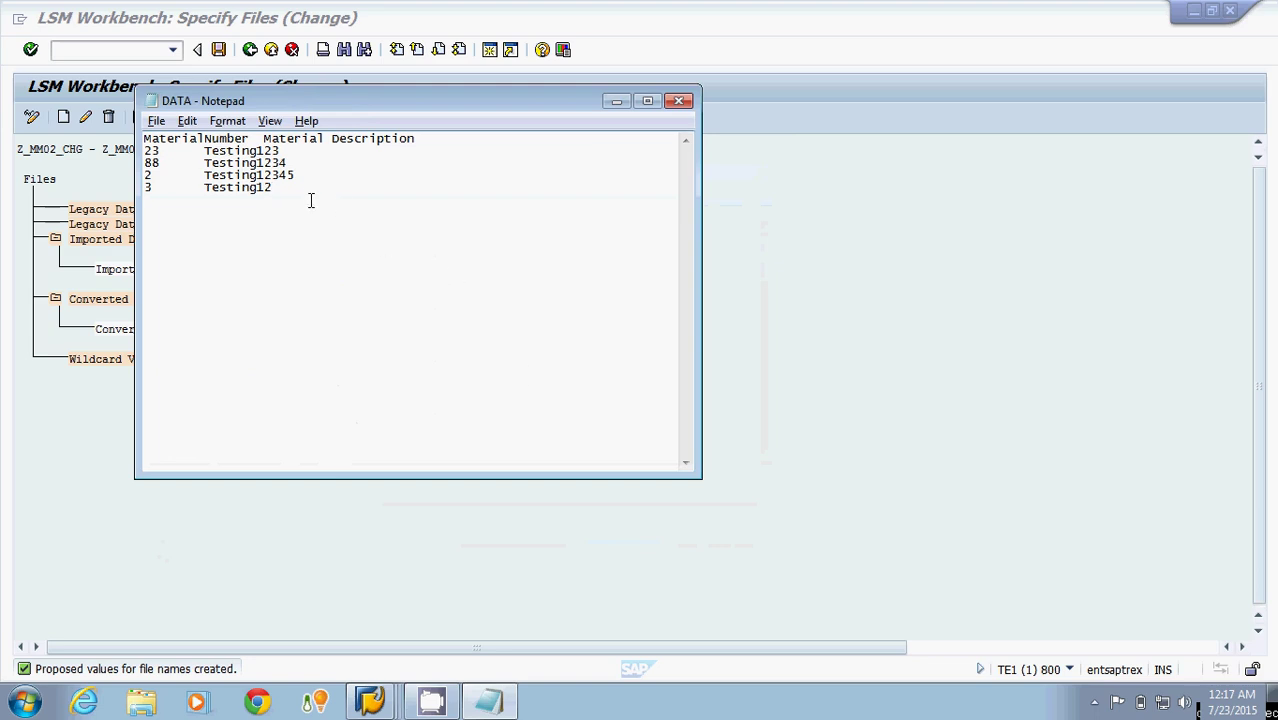
drag(272, 188, 128, 150)
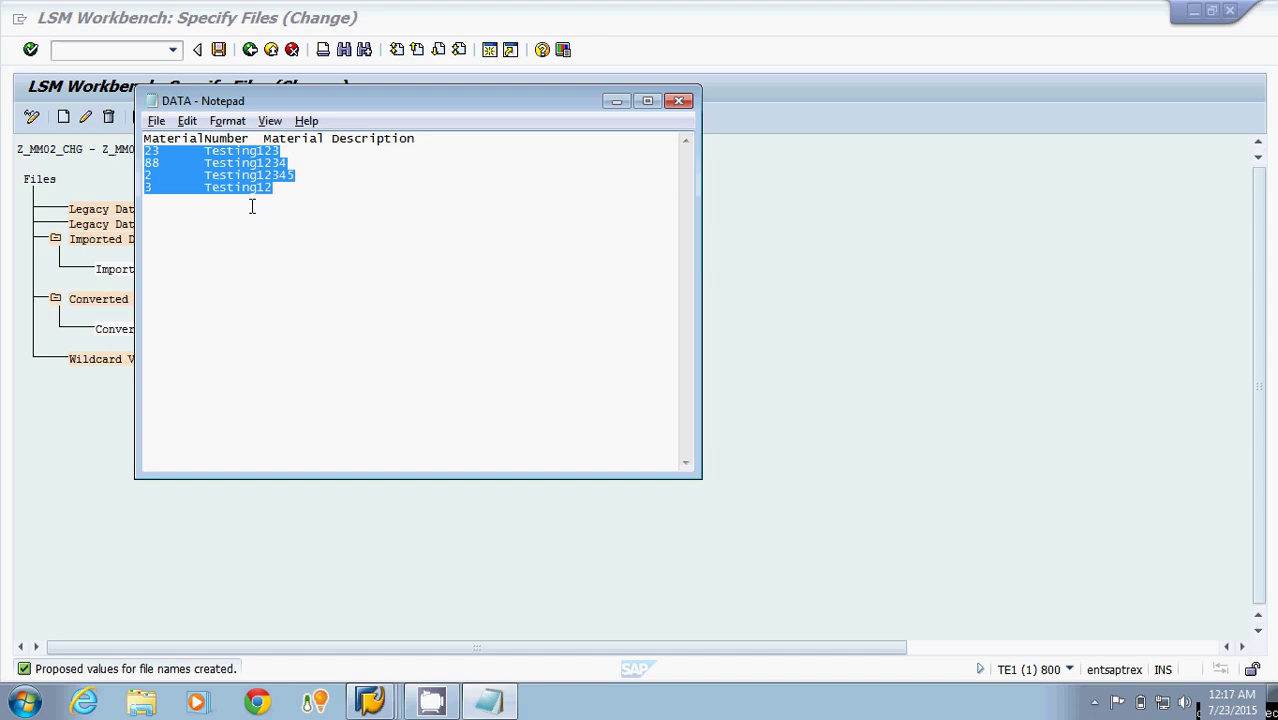
click(174, 150)
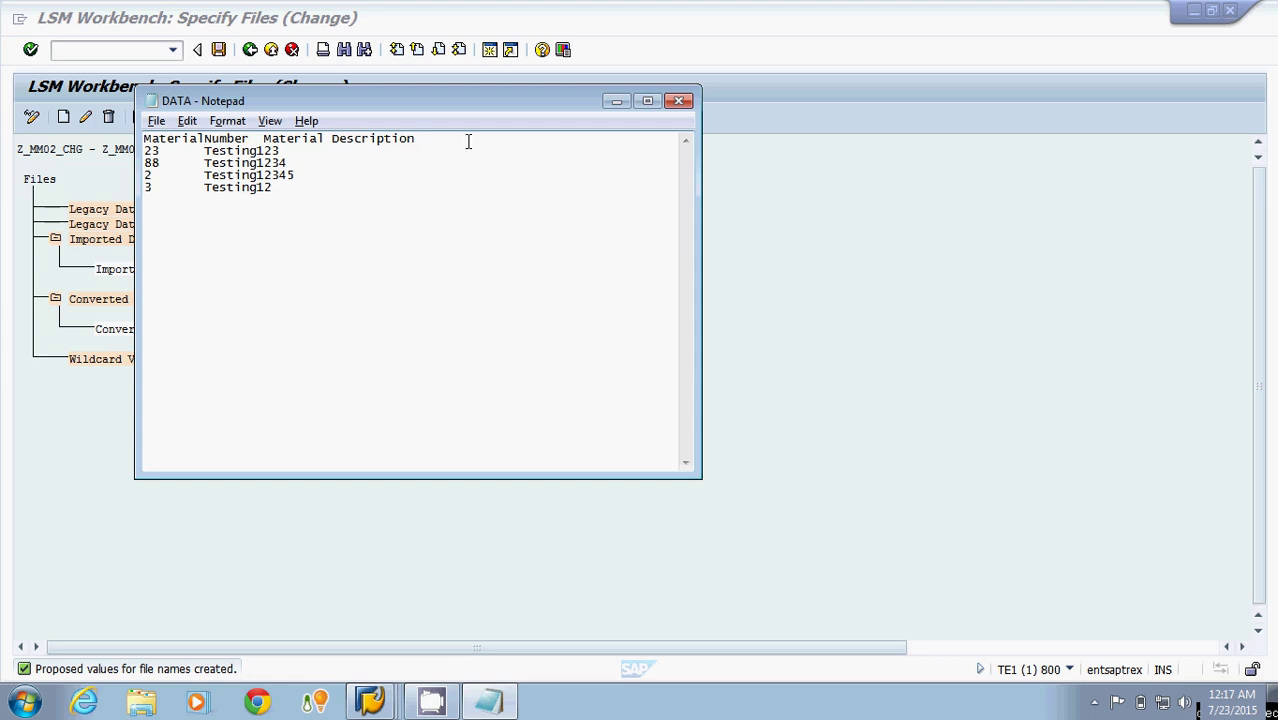
click(678, 102)
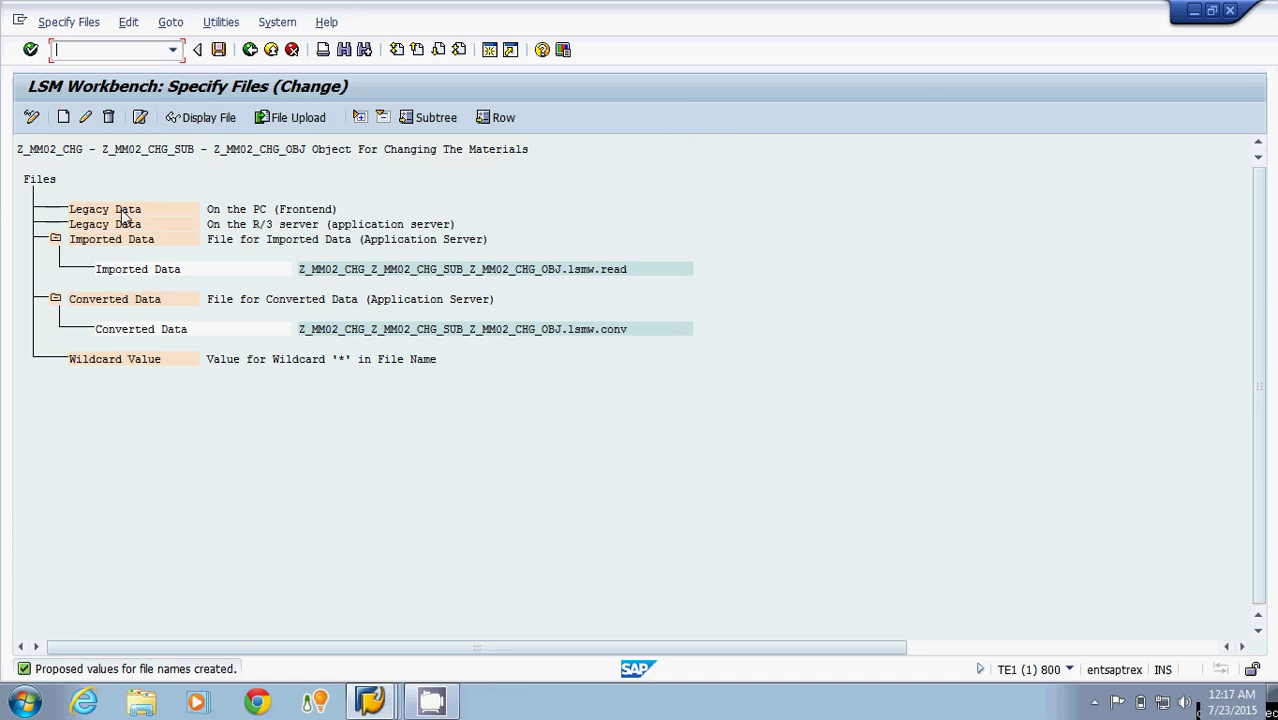
Add a legacy data file on the PC and select the DATA text file from the Desktop as its source.
double_click(124, 213)
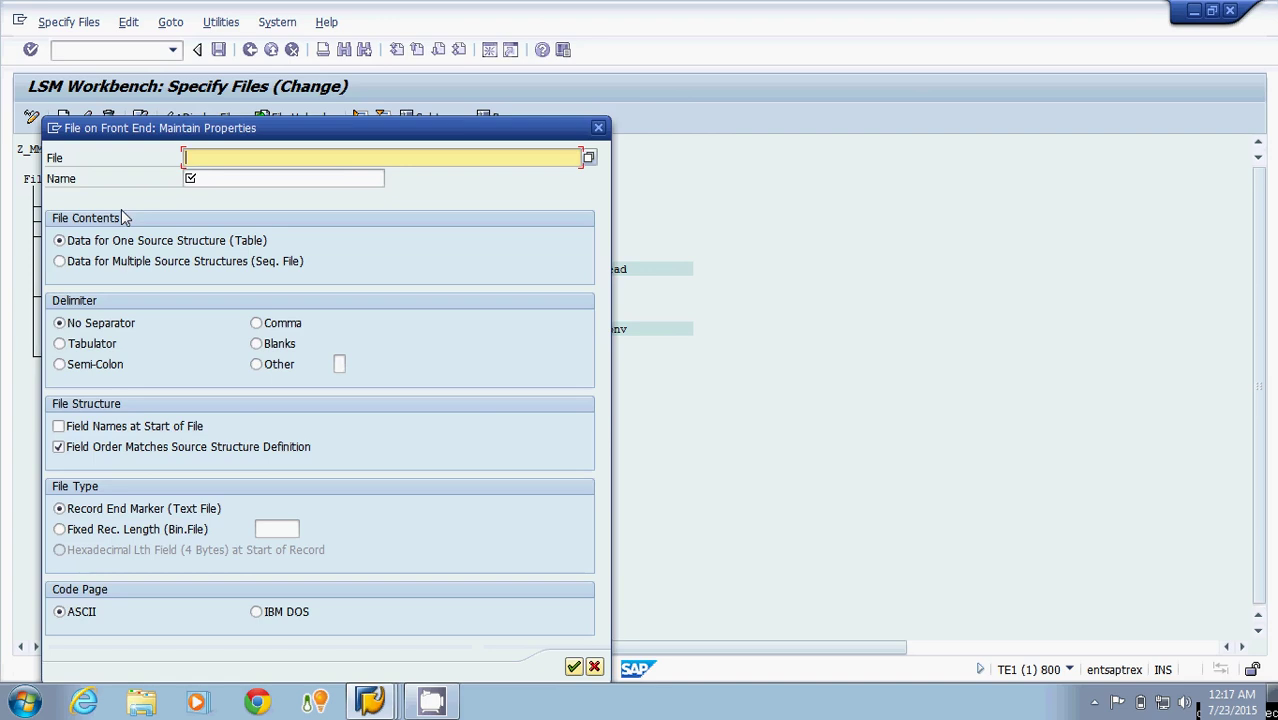
click(590, 158)
click(305, 287)
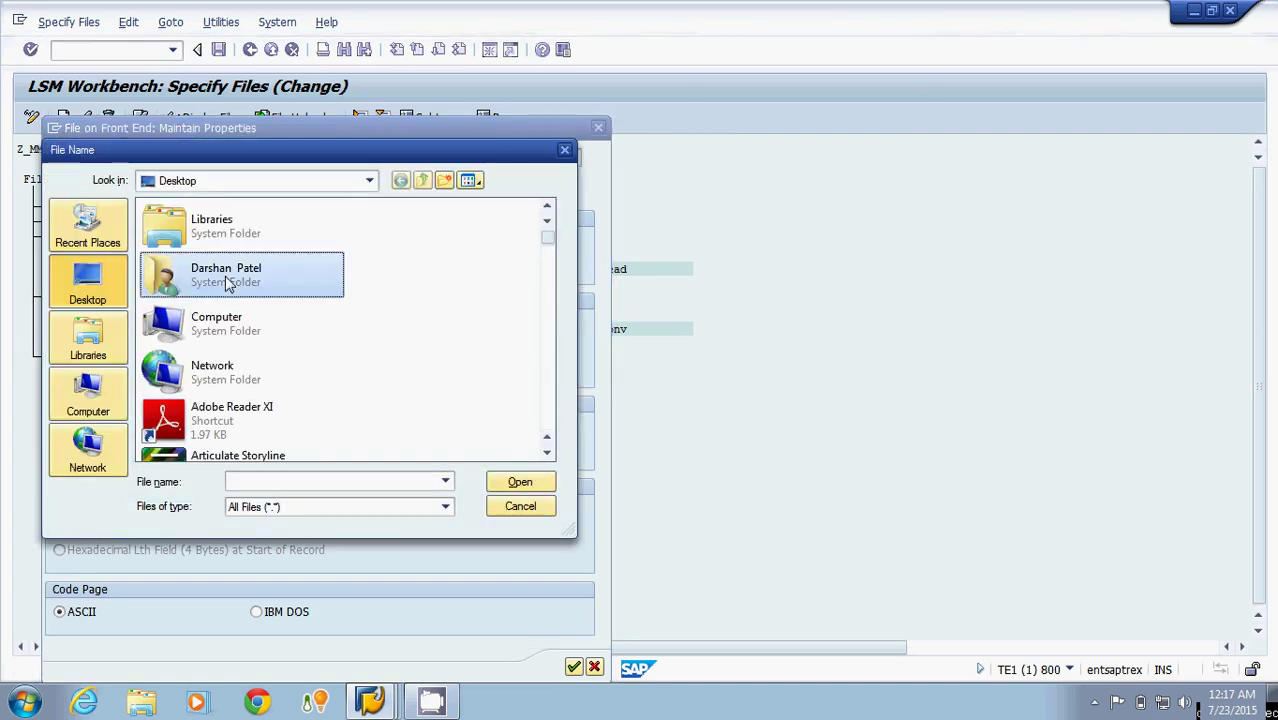
scroll(230, 285, down, 3)
scroll(228, 280, down, 2)
click(220, 235)
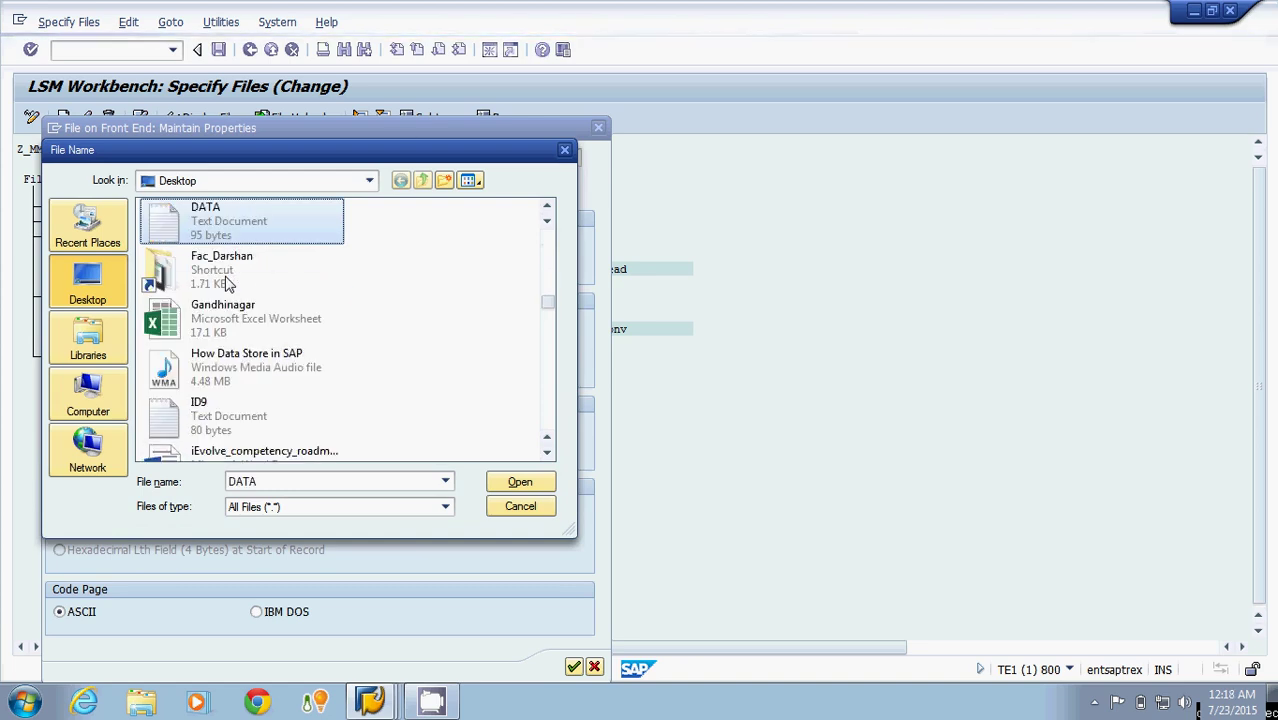
double_click(220, 240)
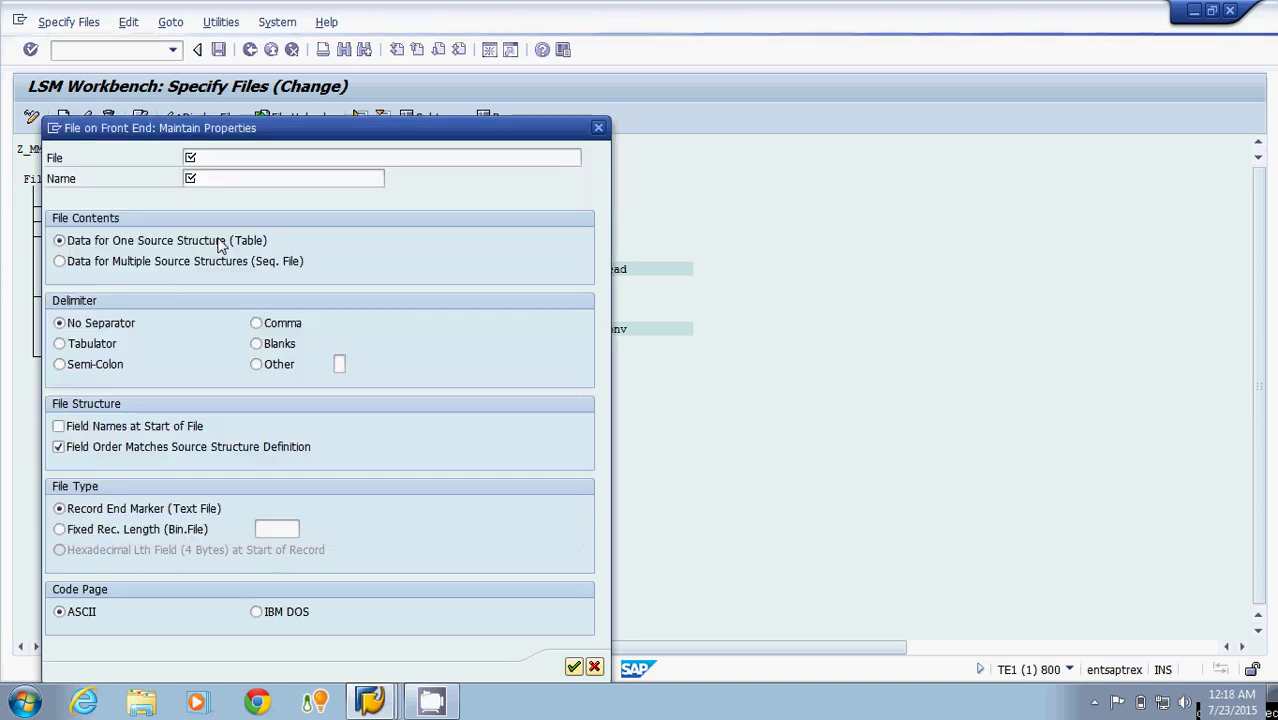
Name the legacy file Data, set a Tabulator delimiter with field names at start of file, and save the file specification.
click(220, 179)
text(D)
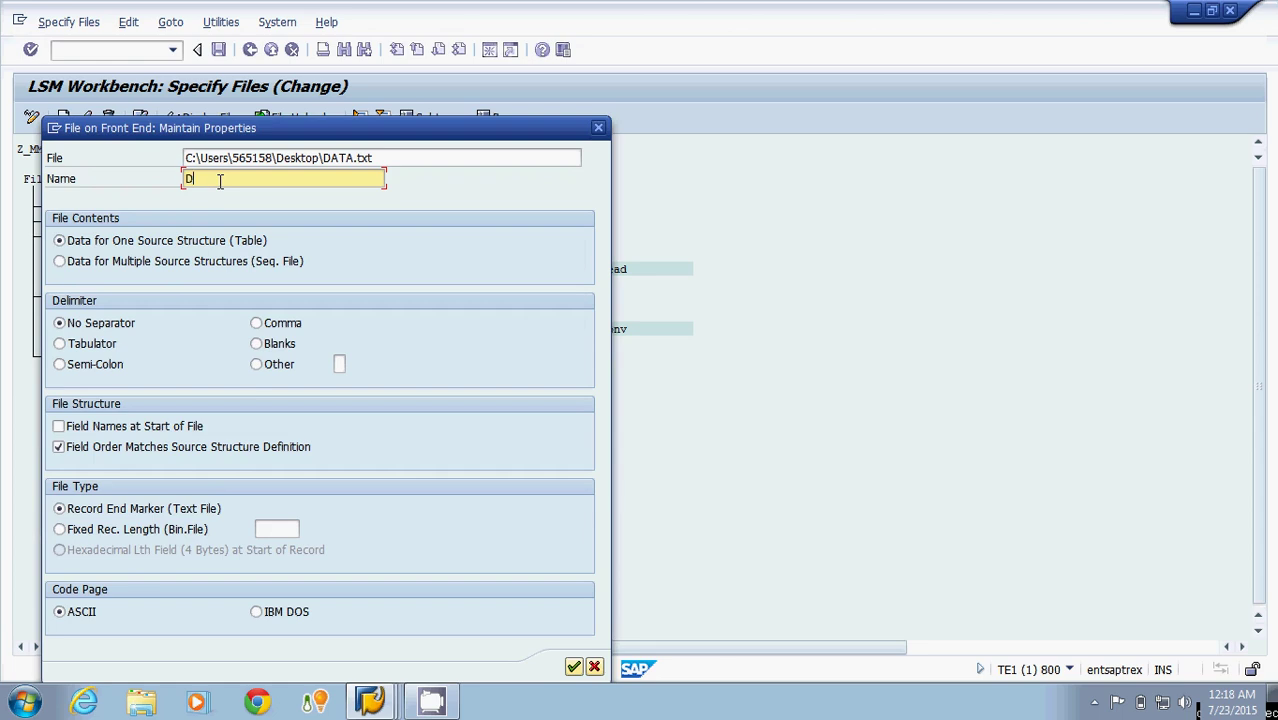
text(ata)
click(62, 344)
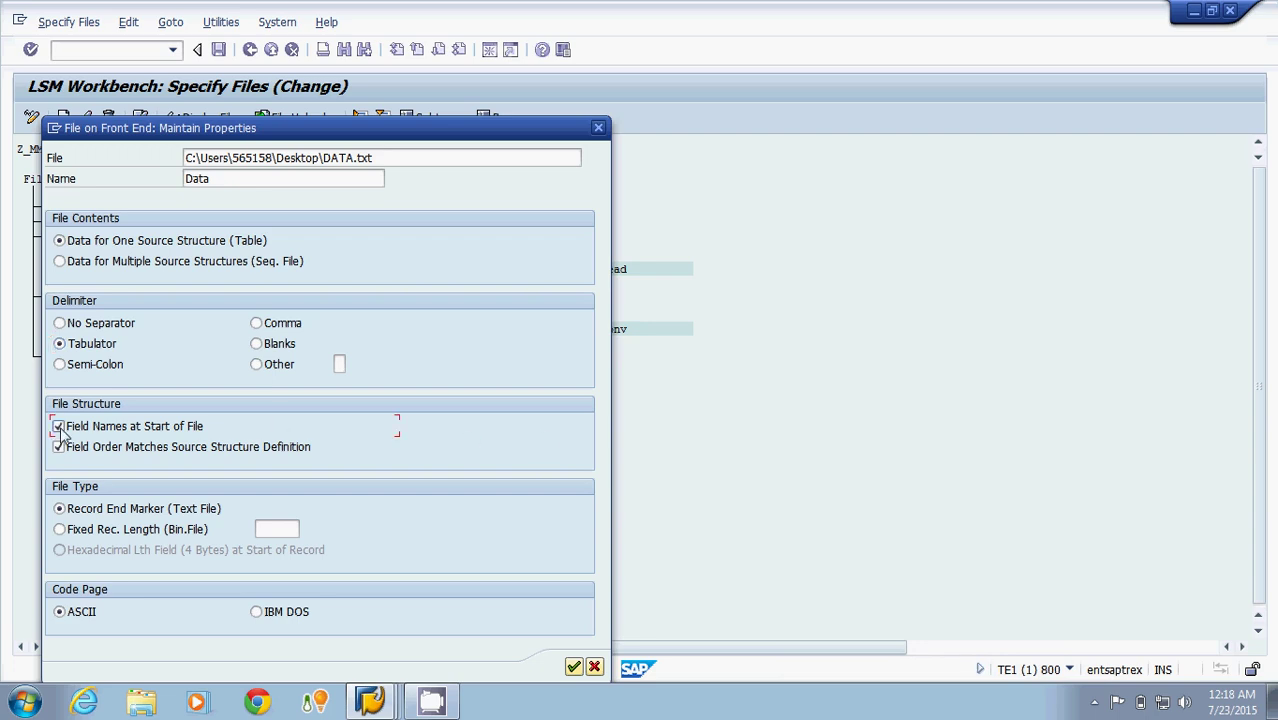
click(573, 667)
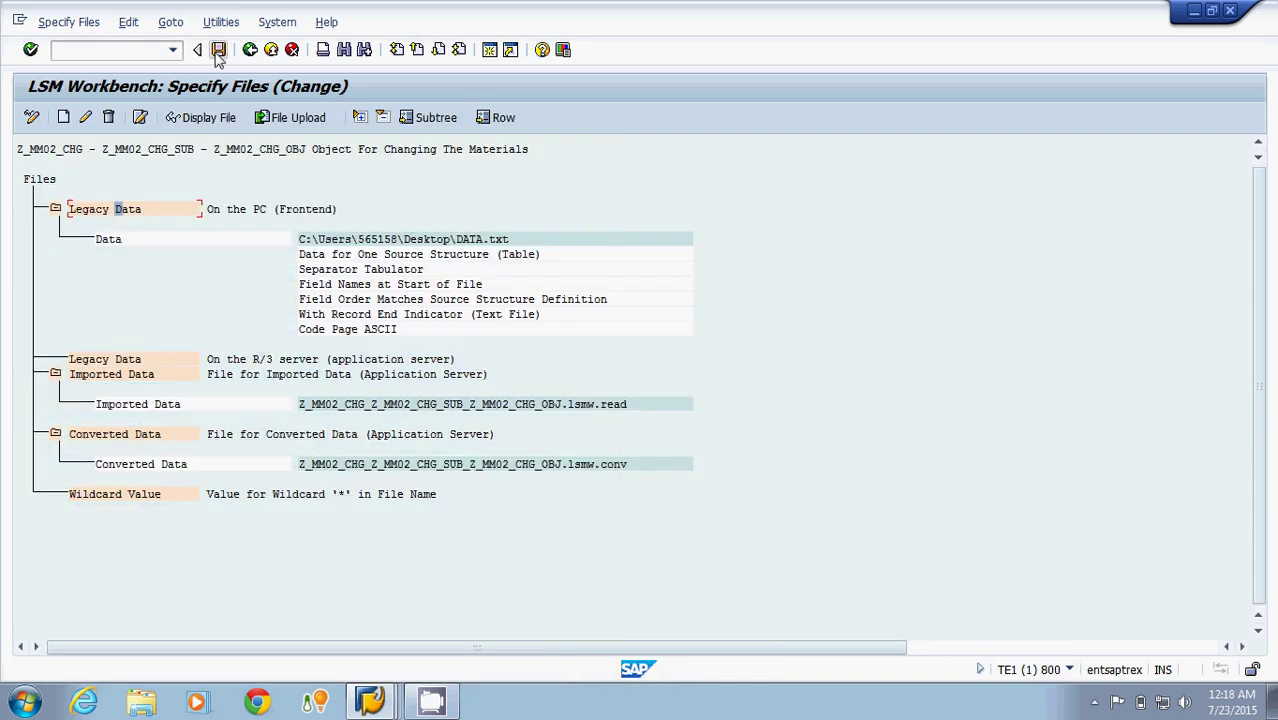
click(218, 49)
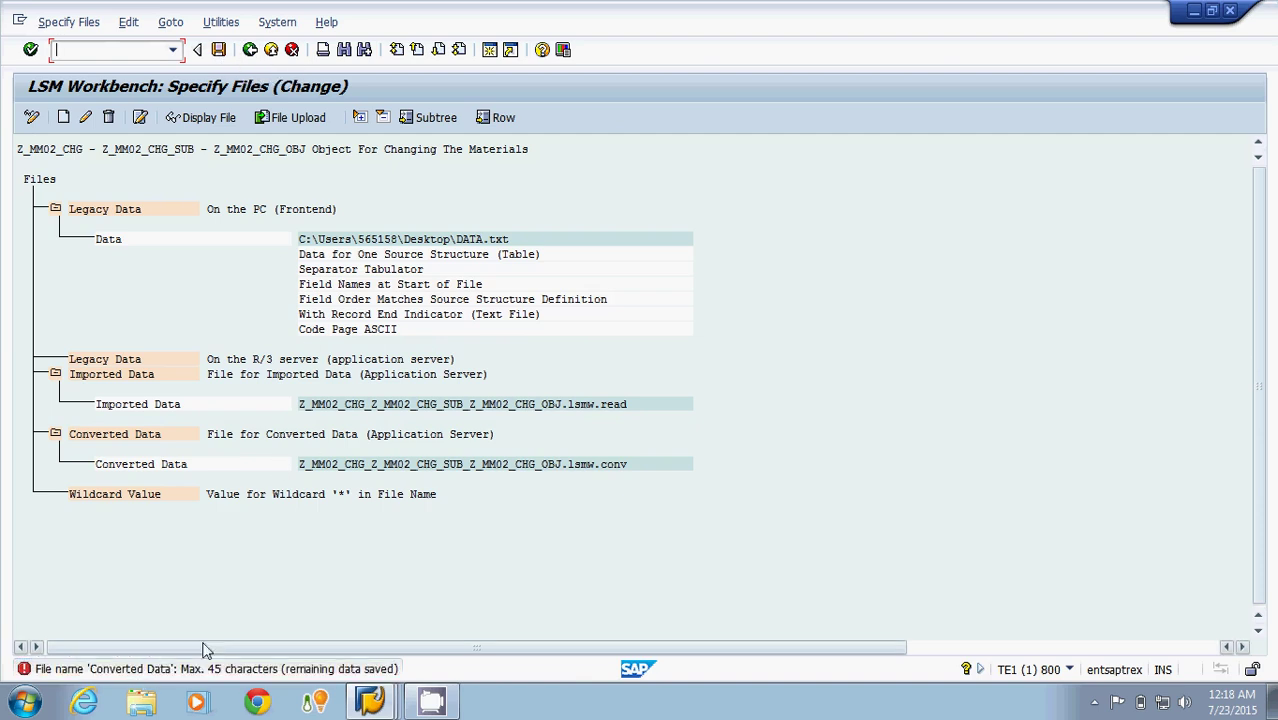
Shorten the converted data file name to Z_MM02_CHG_Z_MM02_CHG_SUB_Z_MM02_OBJ.lsmw.conv and try to save the file specification.
double_click(391, 472)
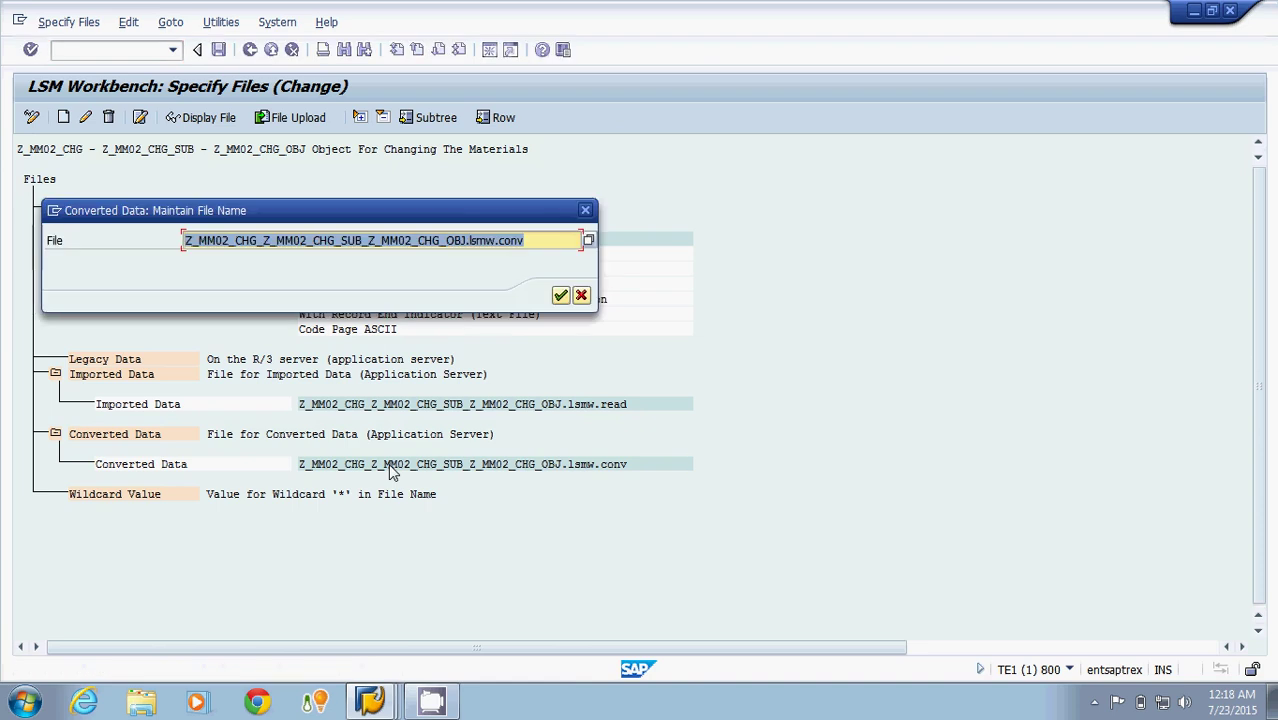
click(439, 241)
key(BackSpace)
key(BackSpace)
key(BackSpace)
key(BackSpace)
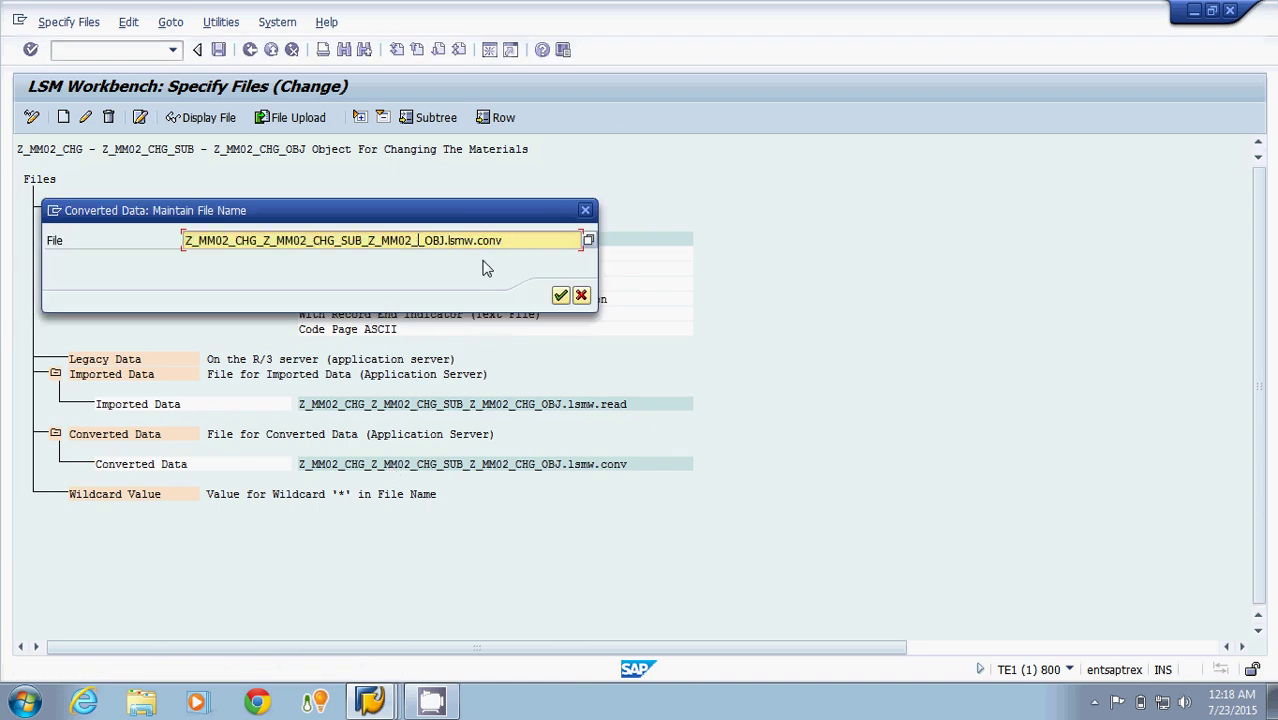
click(561, 296)
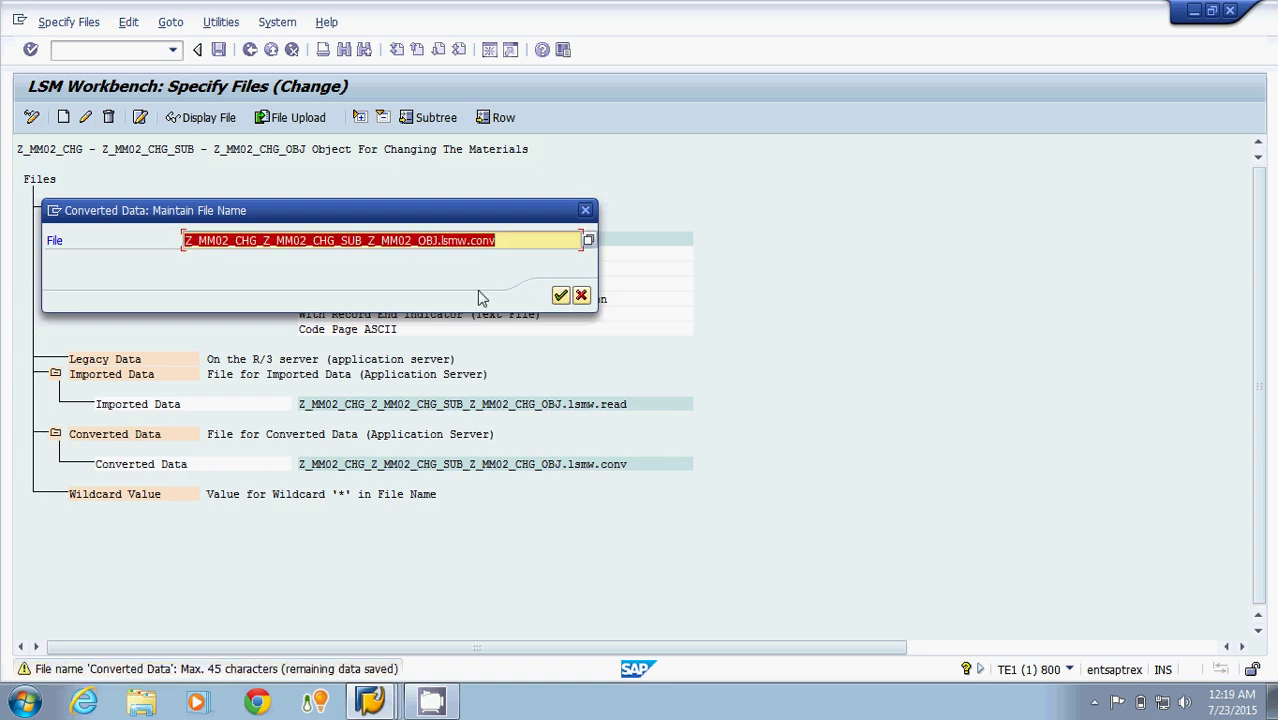
click(561, 297)
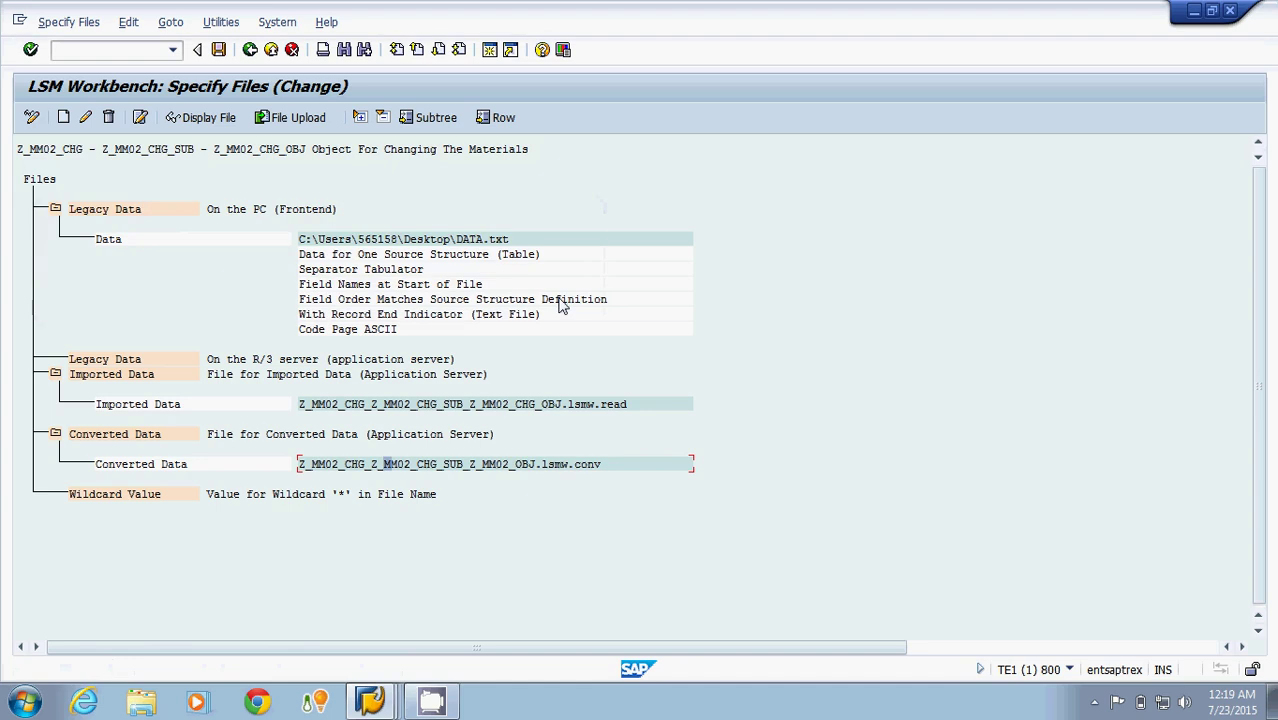
click(219, 50)
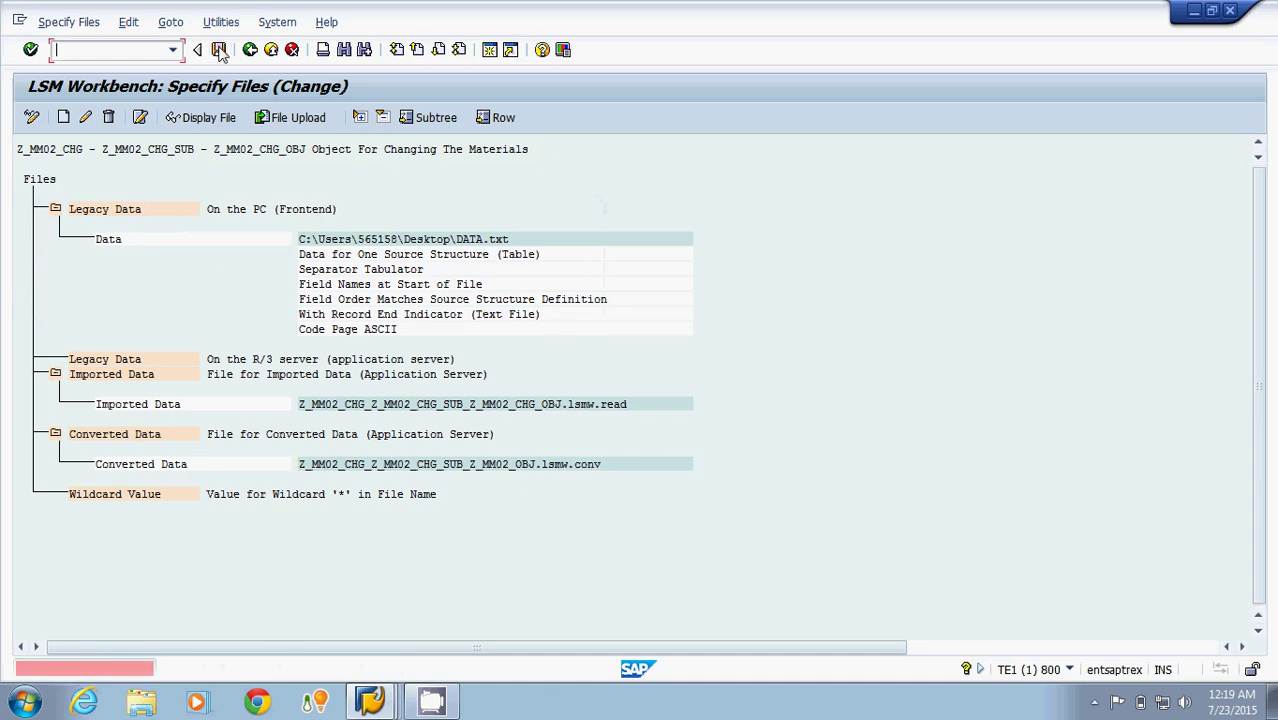
Shorten the converted data file name to Z_MM02_CHG_Z_MM02_Z_MM02_OBJ.lsmw.conv, save, and return to the process steps.
double_click(393, 466)
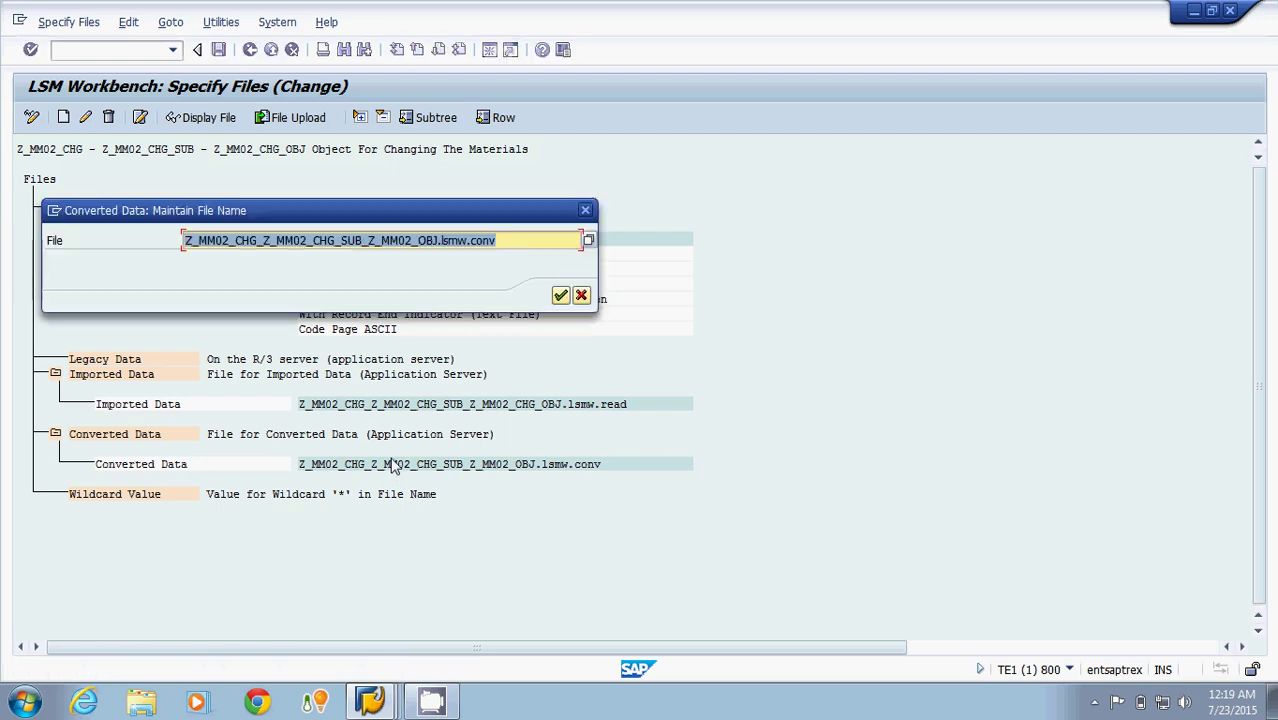
click(365, 240)
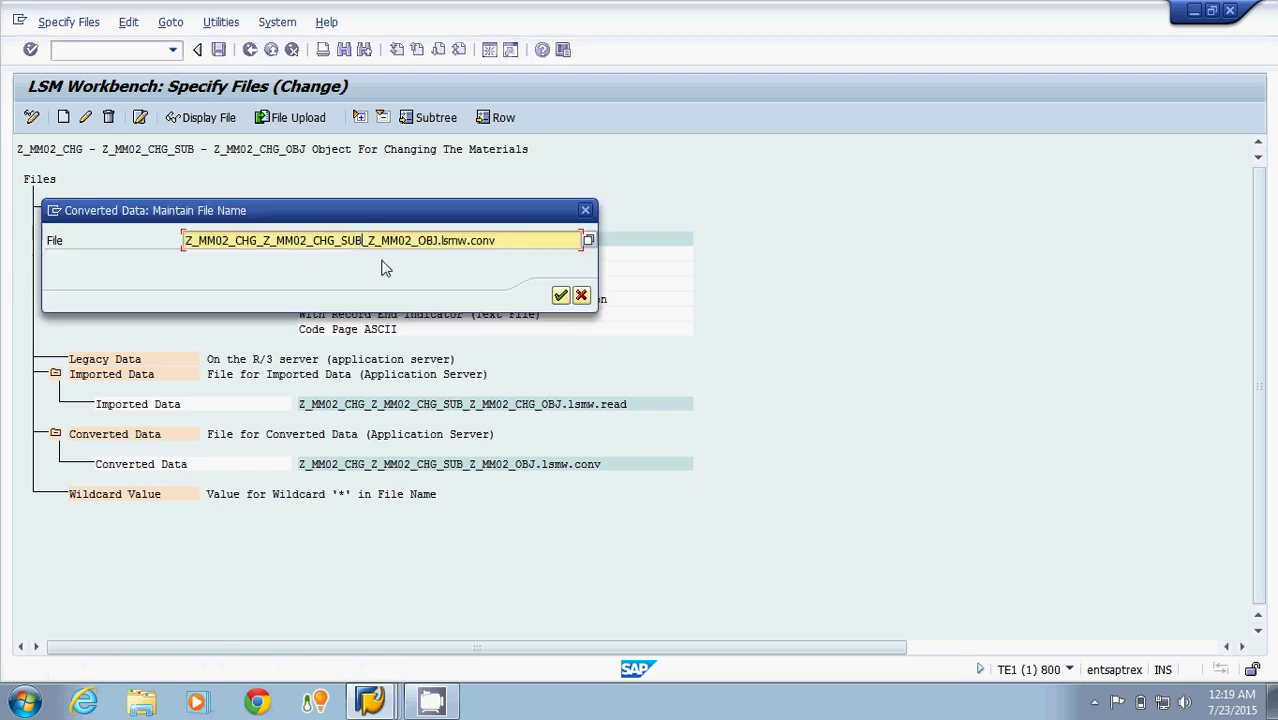
key(BackSpace)
key(BackSpace)
key(BackSpace)
key(BackSpace)
key(BackSpace)
key(BackSpace)
key(BackSpace)
key(BackSpace)
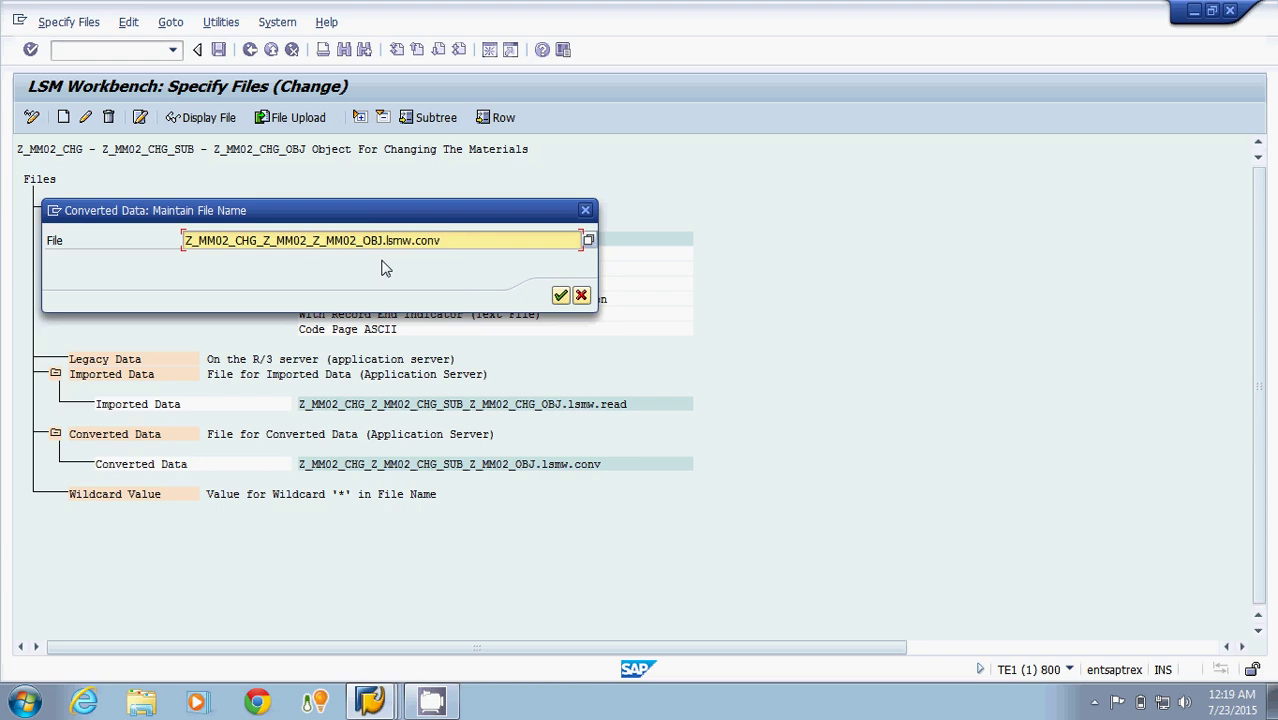
key(Return)
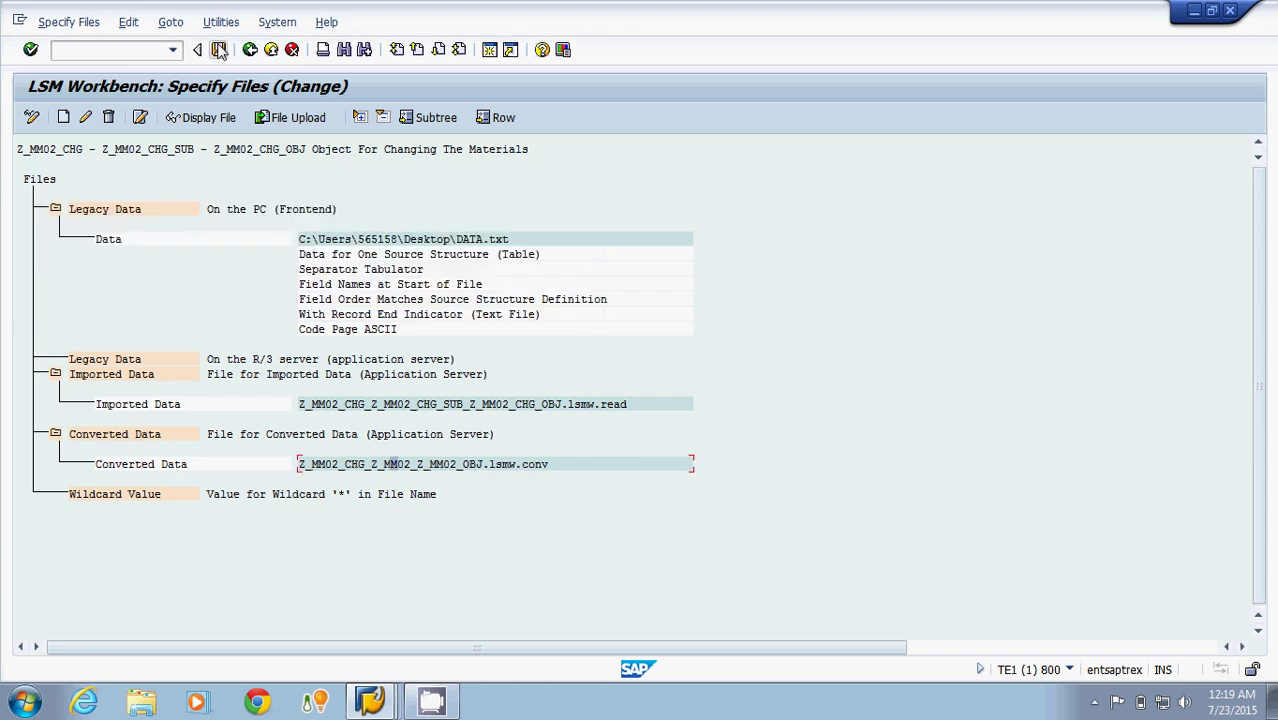
click(220, 50)
click(250, 50)
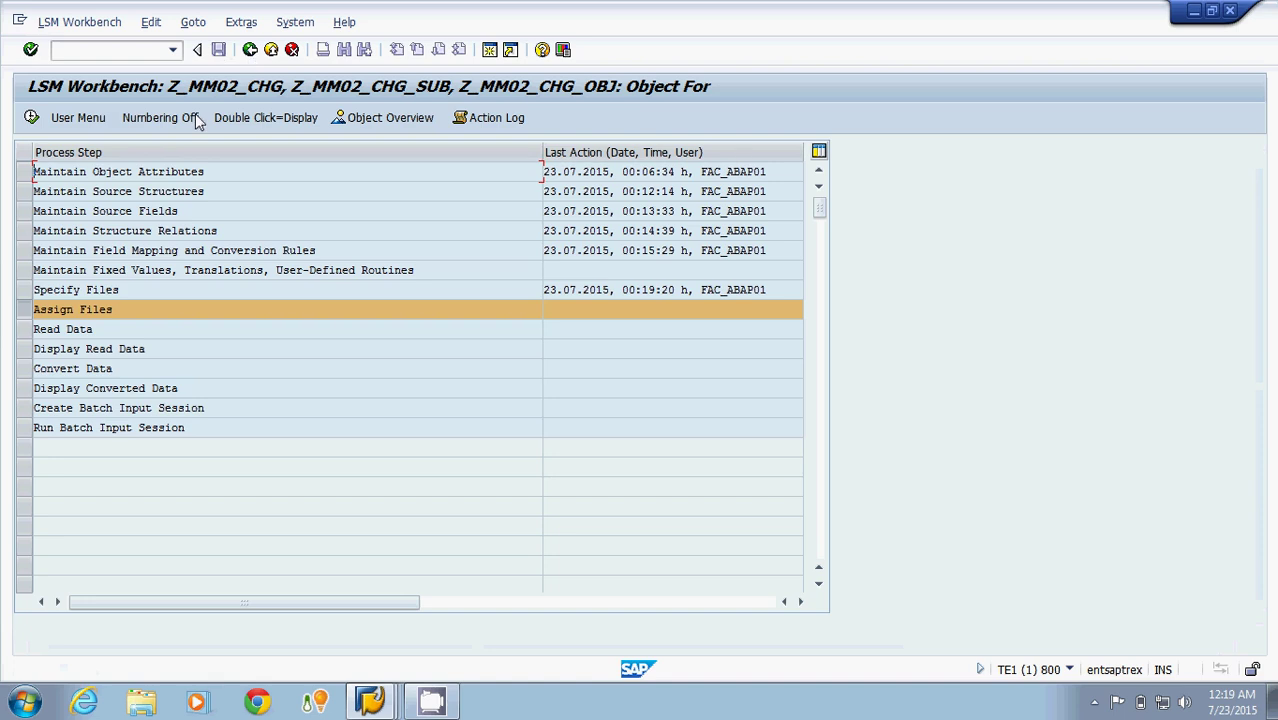
Run Assign Files, save the DATA.txt assignment to source structure ZSOURCEMM02, and return to the process steps.
click(32, 118)
click(32, 118)
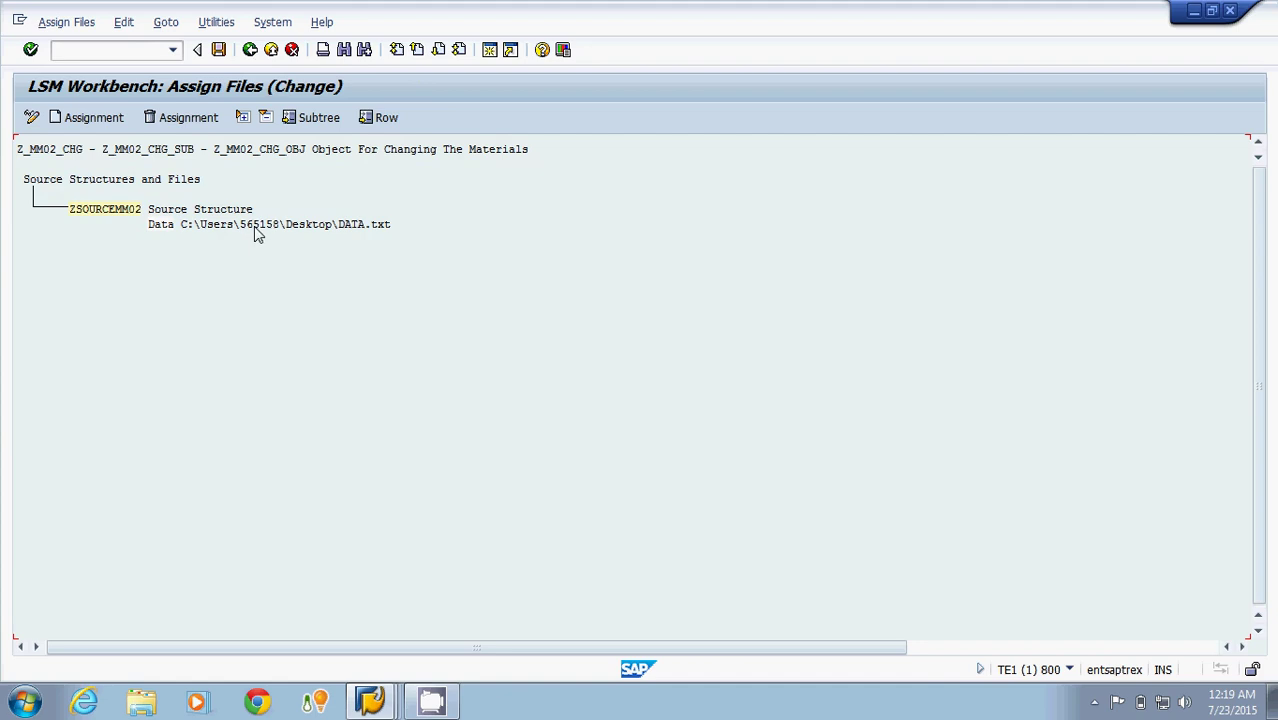
click(345, 224)
click(219, 52)
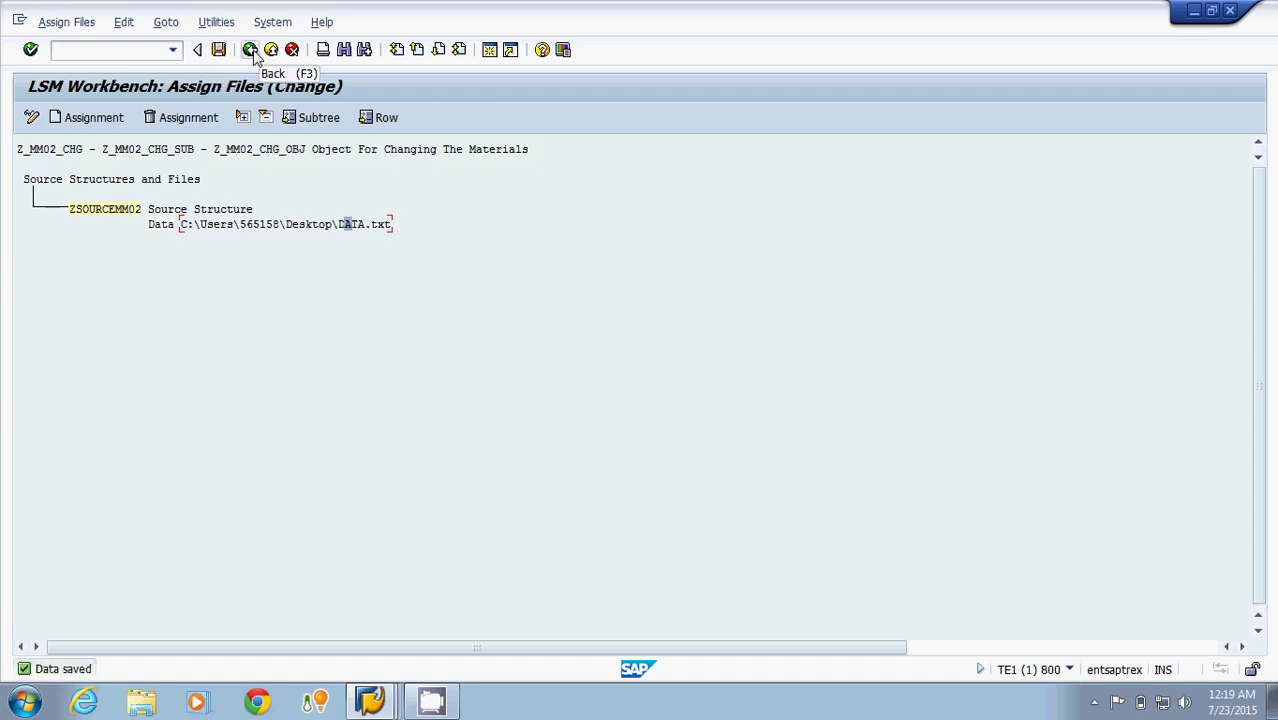
click(251, 52)
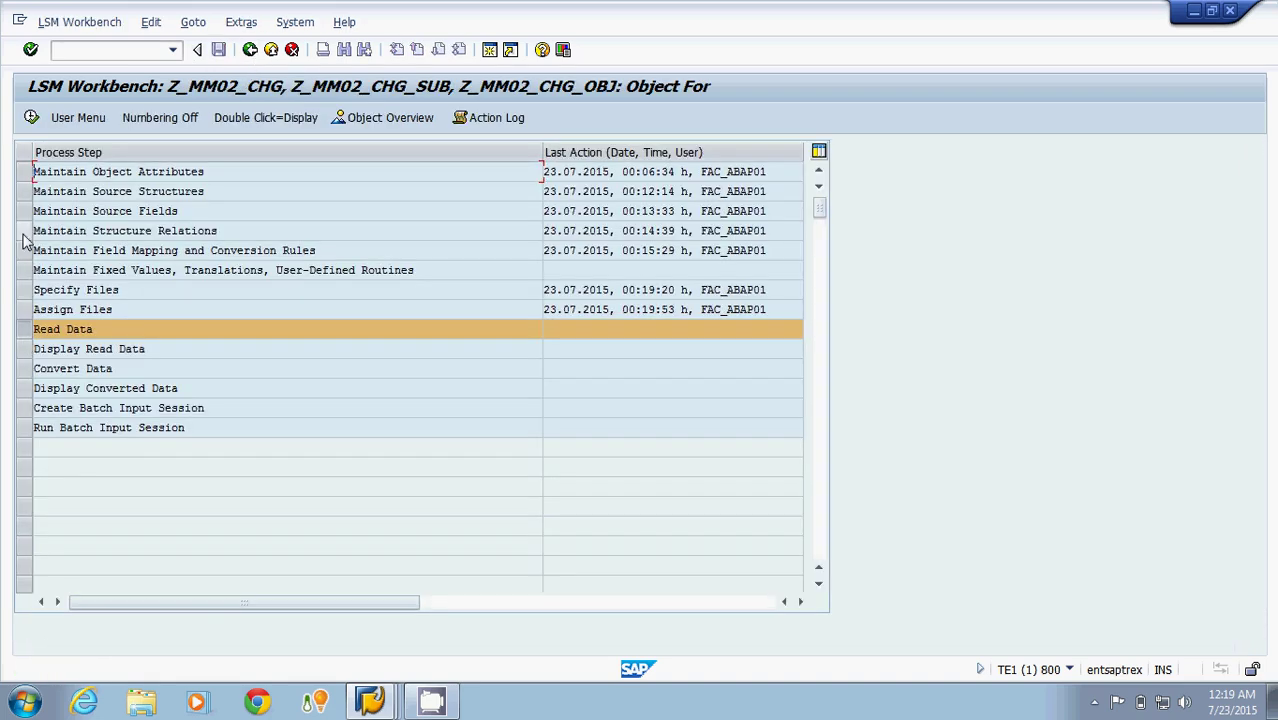
Run Read Data for all transactions, allow access to DATA.txt with the decision remembered, check the import counts, and return to the process steps.
click(31, 118)
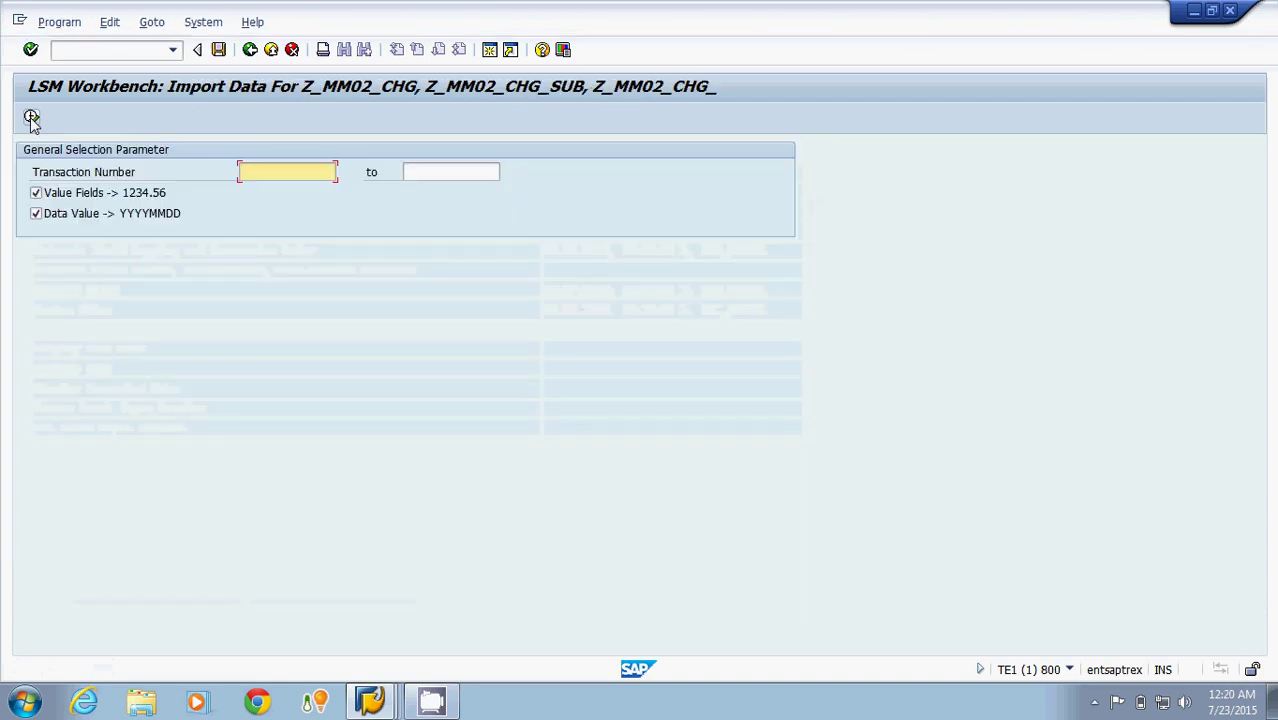
click(31, 118)
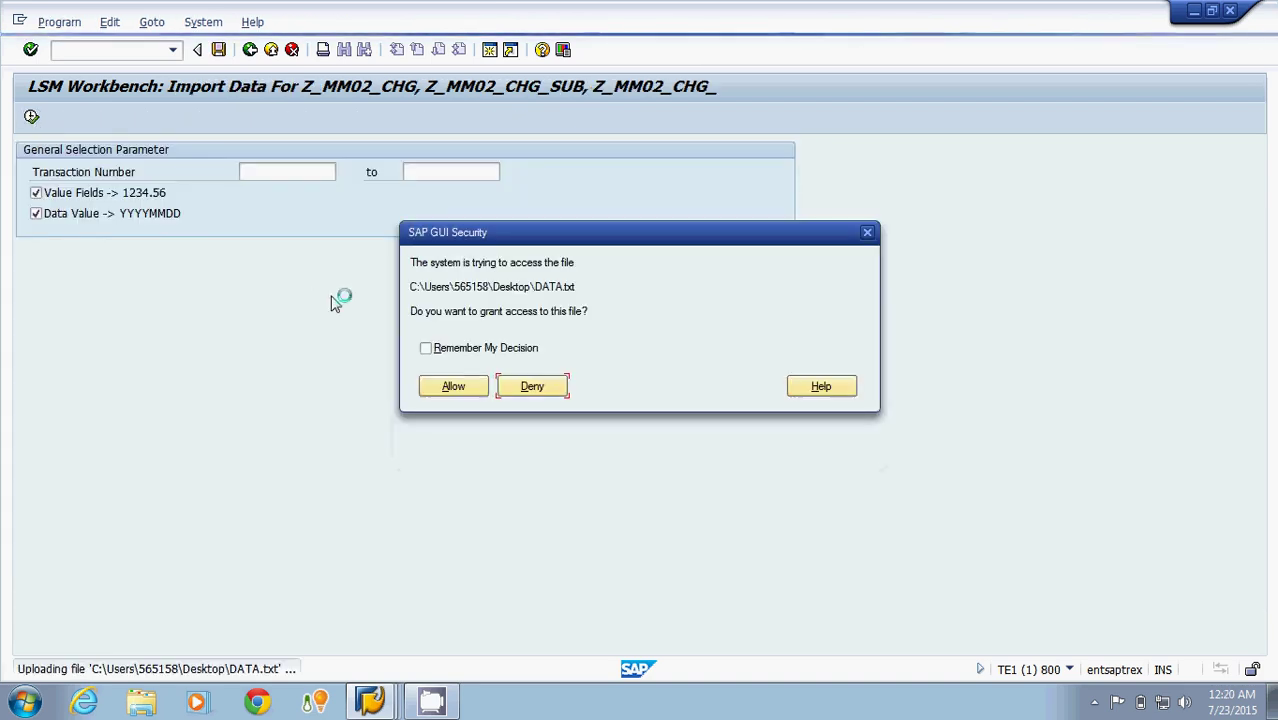
click(424, 348)
click(445, 389)
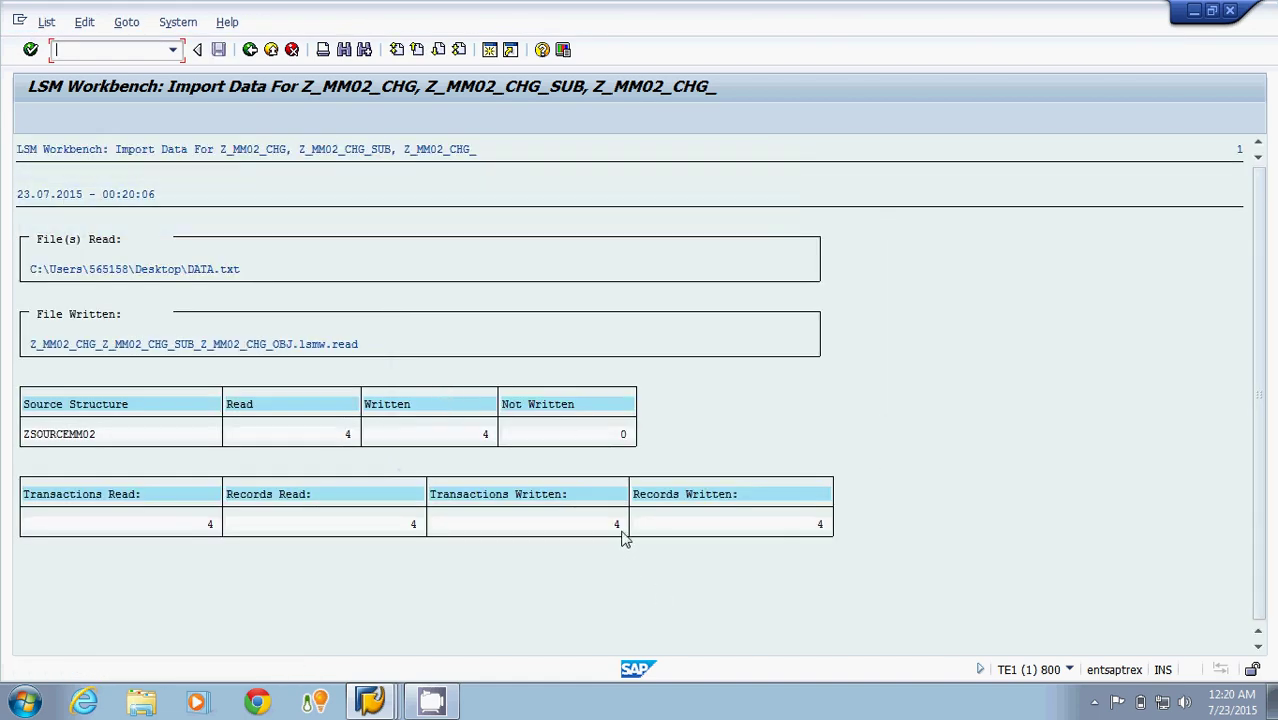
click(818, 524)
click(348, 434)
click(489, 436)
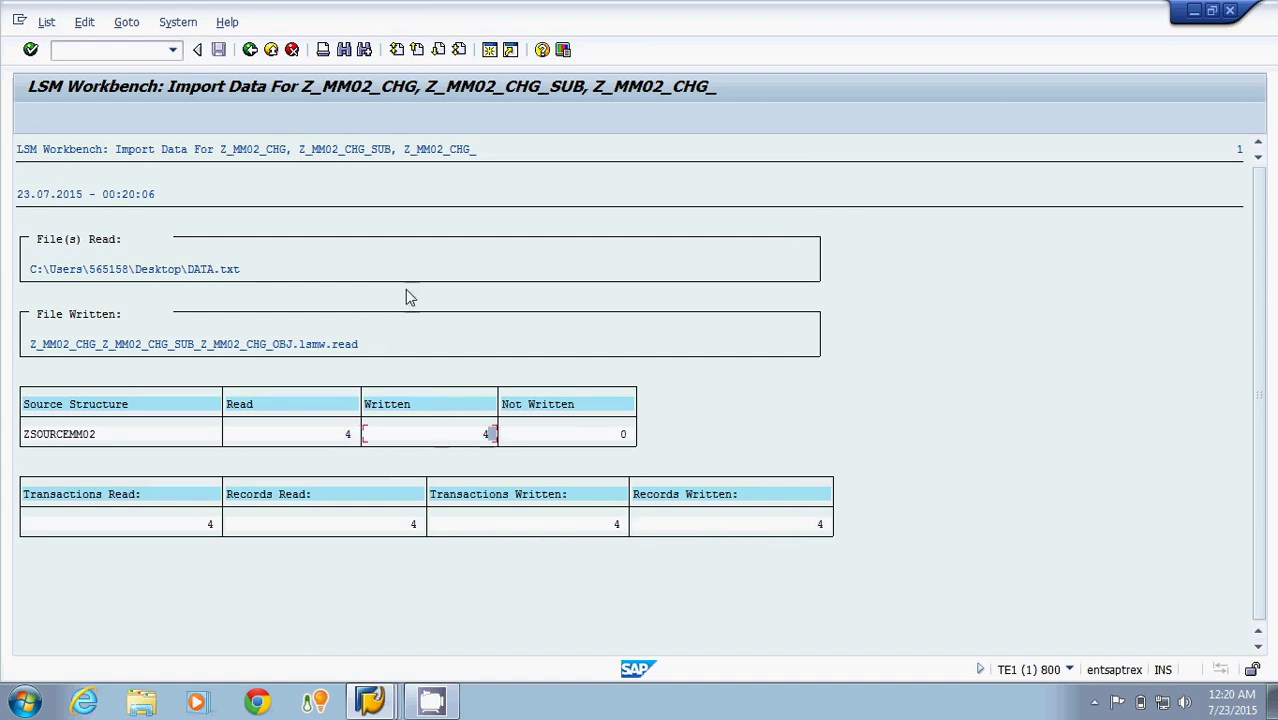
click(249, 50)
click(249, 50)
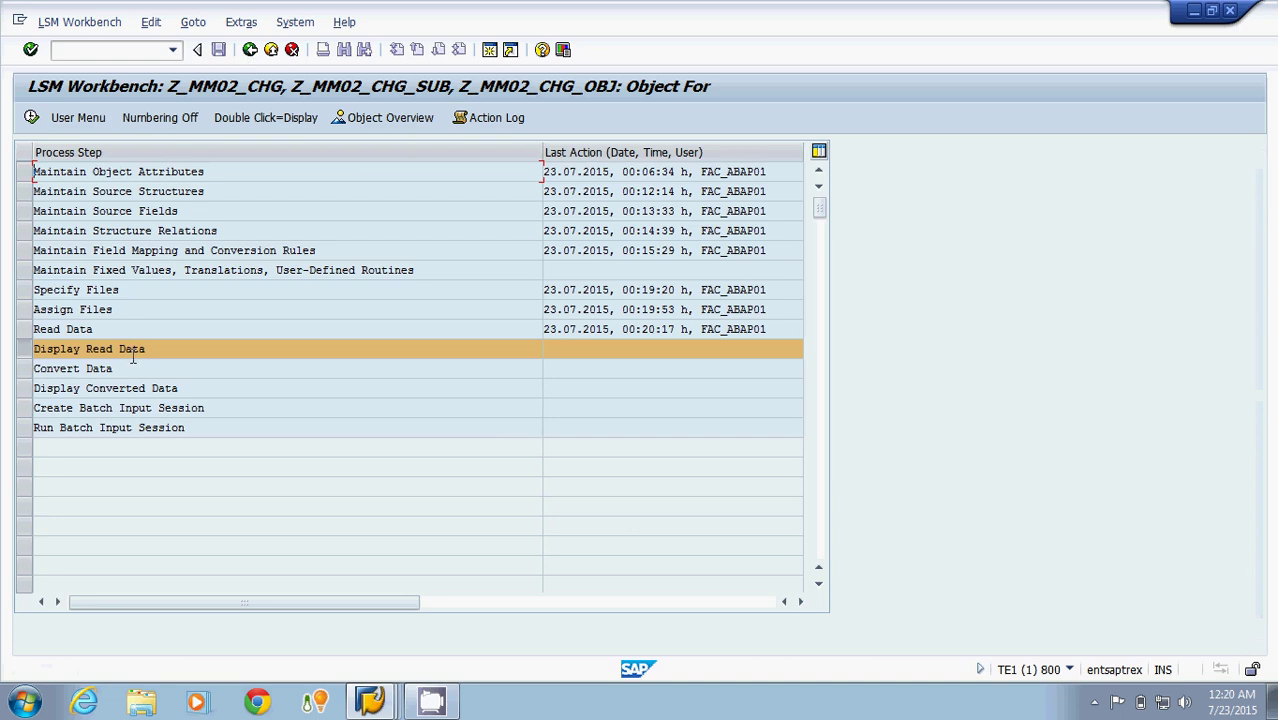
Display the read data up to line 10000 and examine the MATNR and MAKTX values of the first record.
click(31, 118)
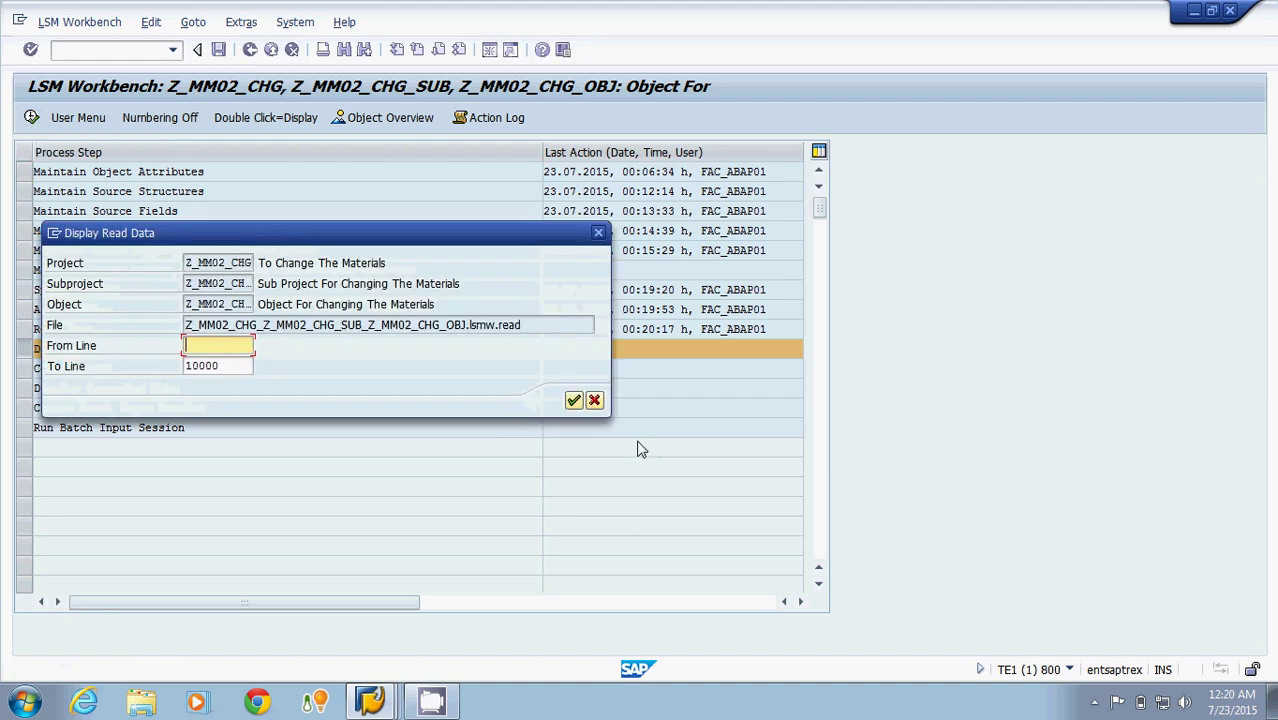
click(573, 400)
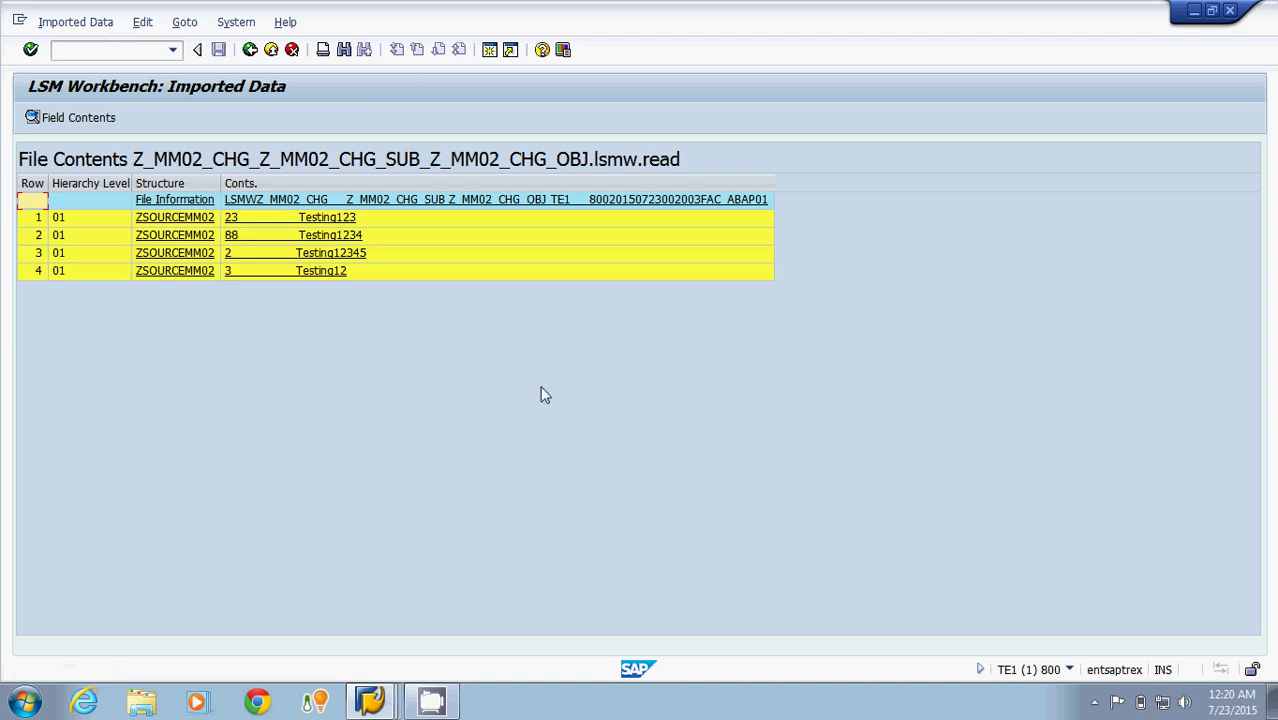
double_click(338, 225)
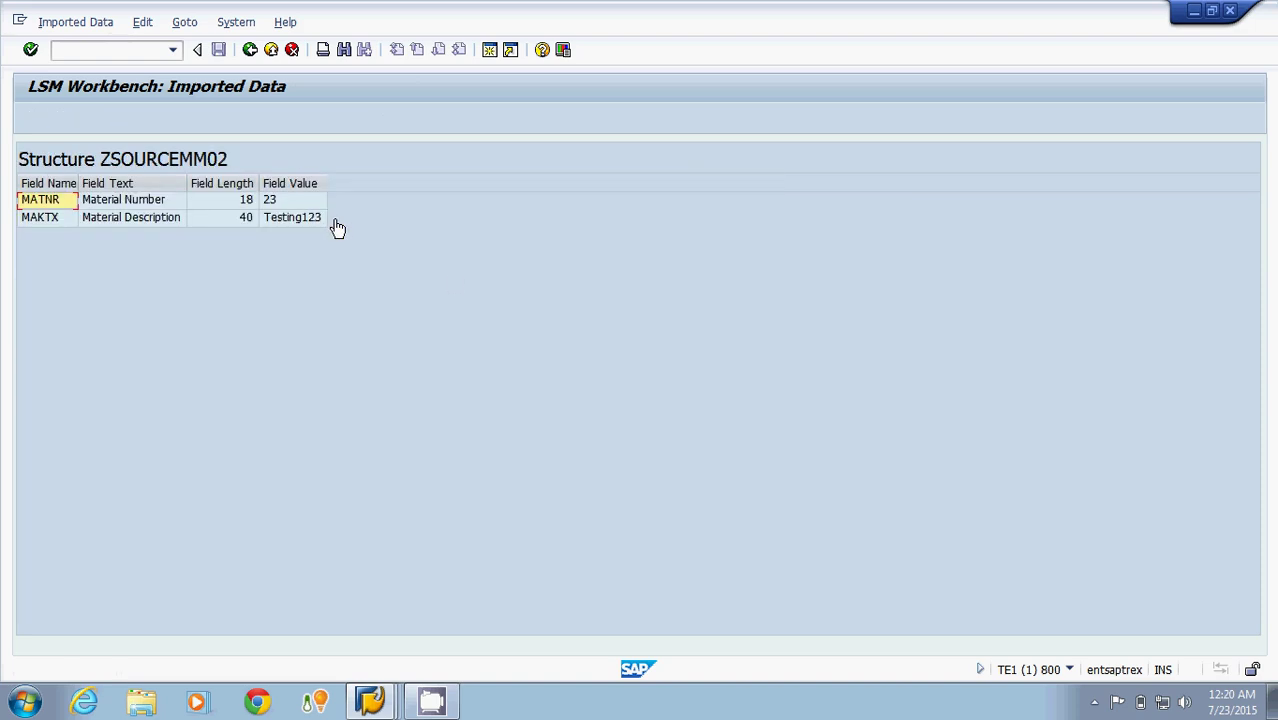
click(68, 202)
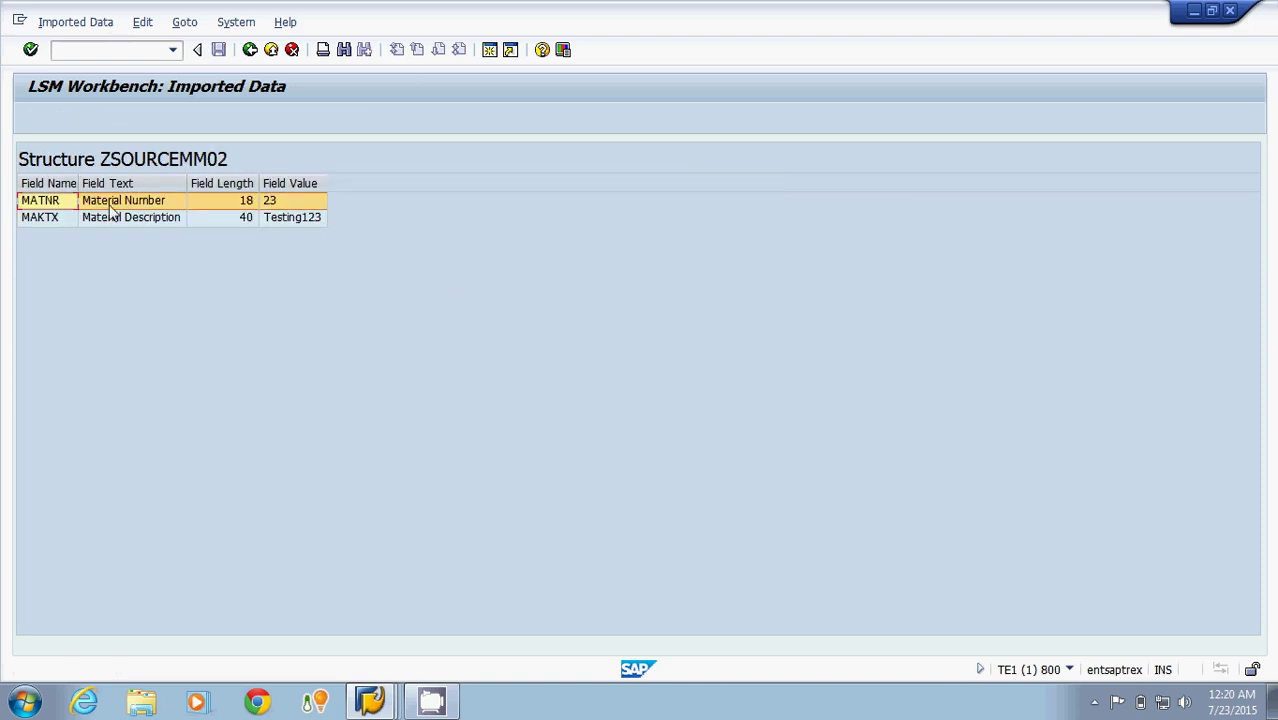
click(47, 224)
click(290, 226)
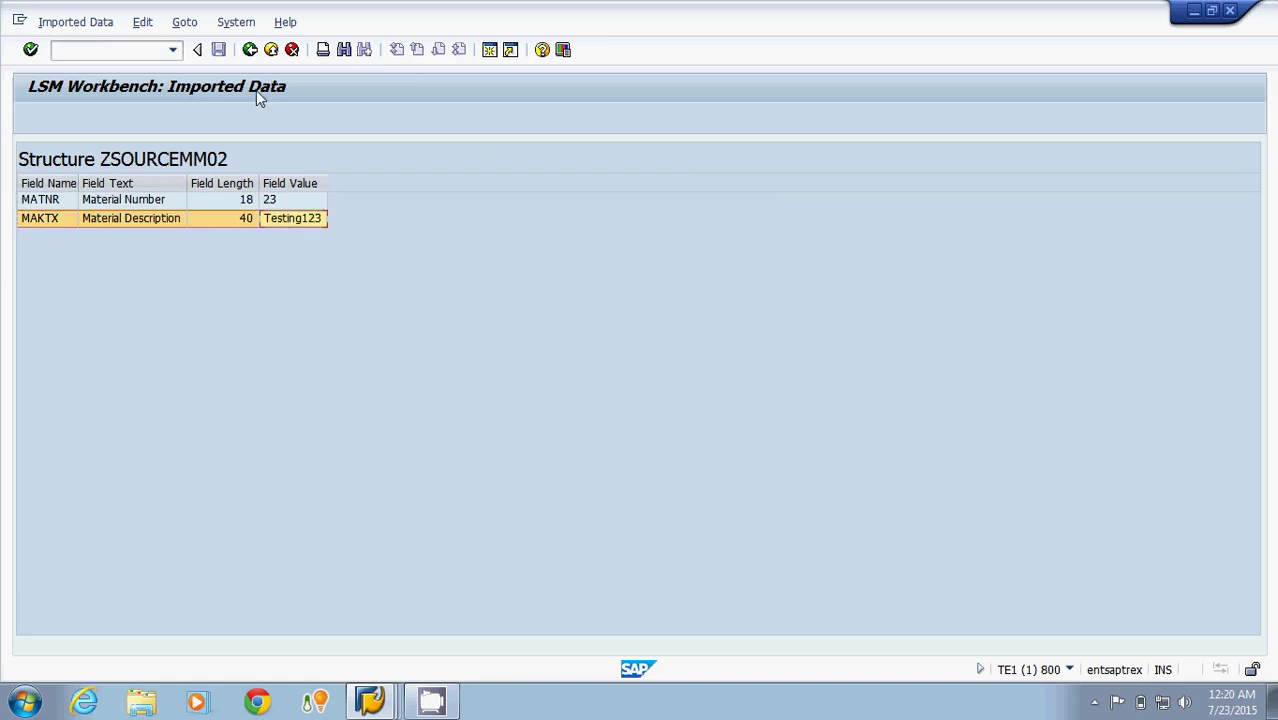
Inspect the field contents of the second and third imported records in turn.
click(251, 50)
double_click(310, 234)
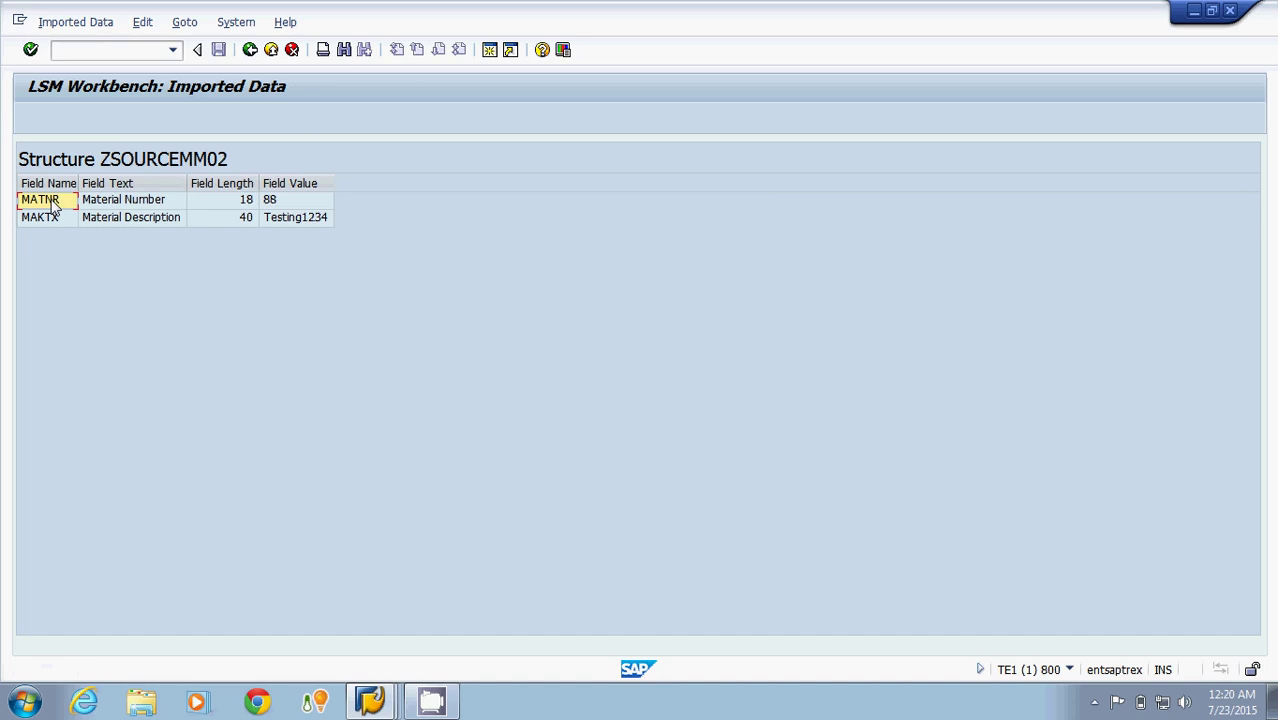
click(53, 203)
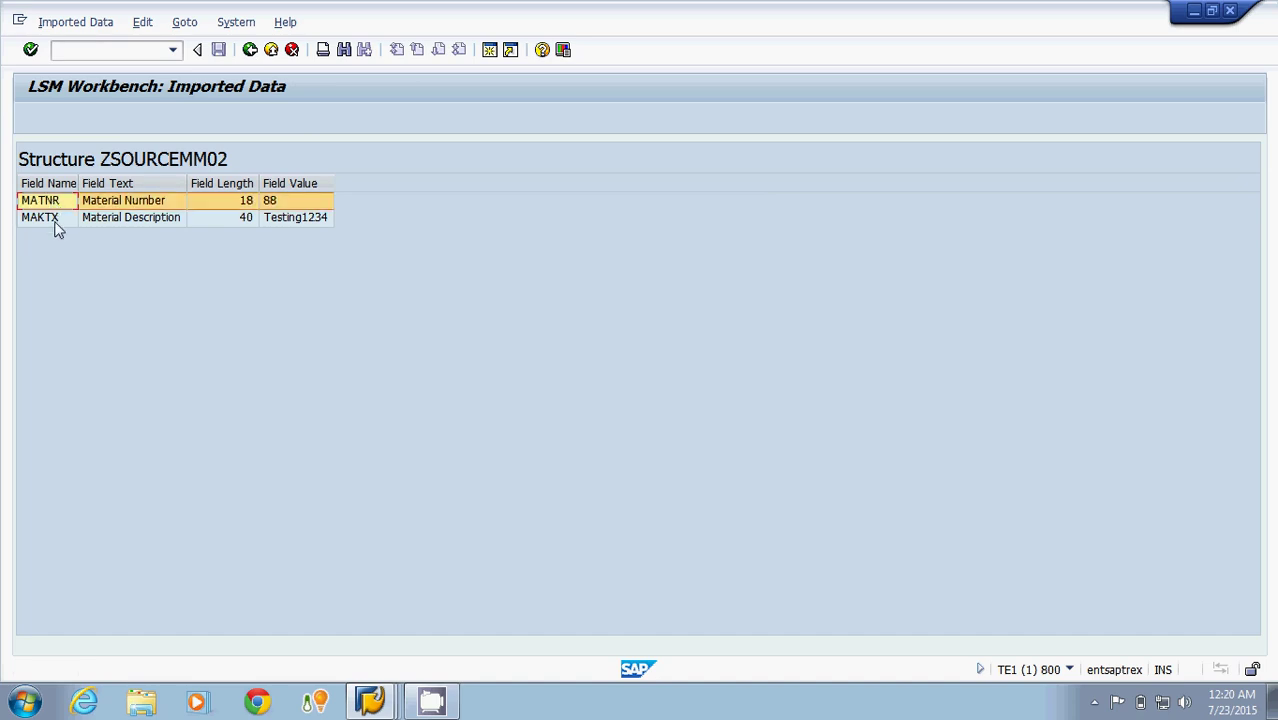
click(55, 222)
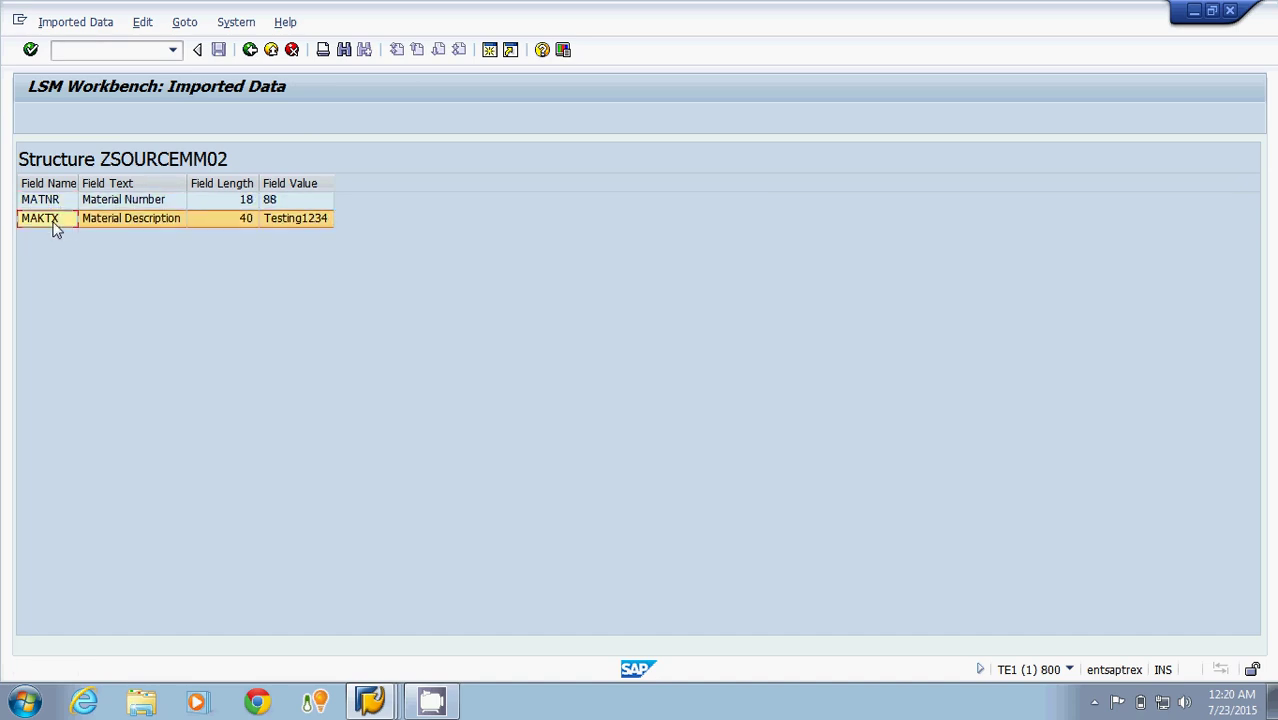
click(250, 50)
double_click(238, 261)
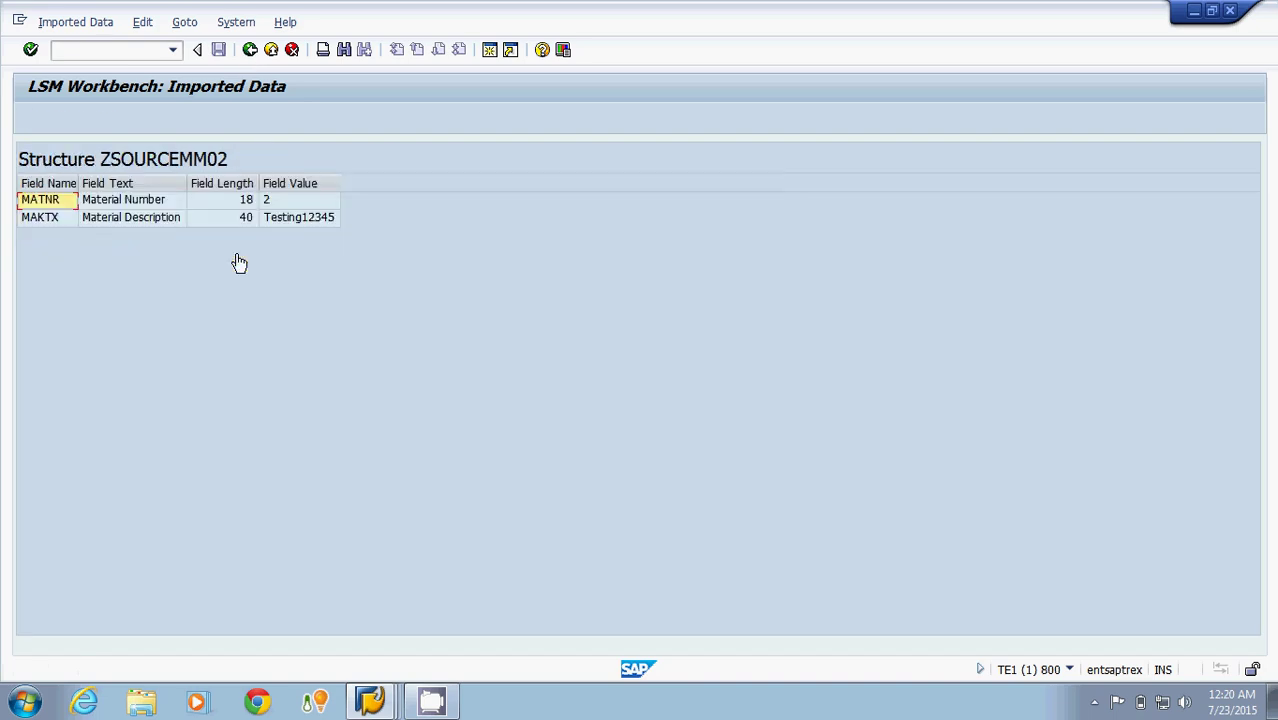
Check the MATNR and MAKTX values of the third and fourth imported records, and return to the process steps.
click(74, 203)
click(71, 221)
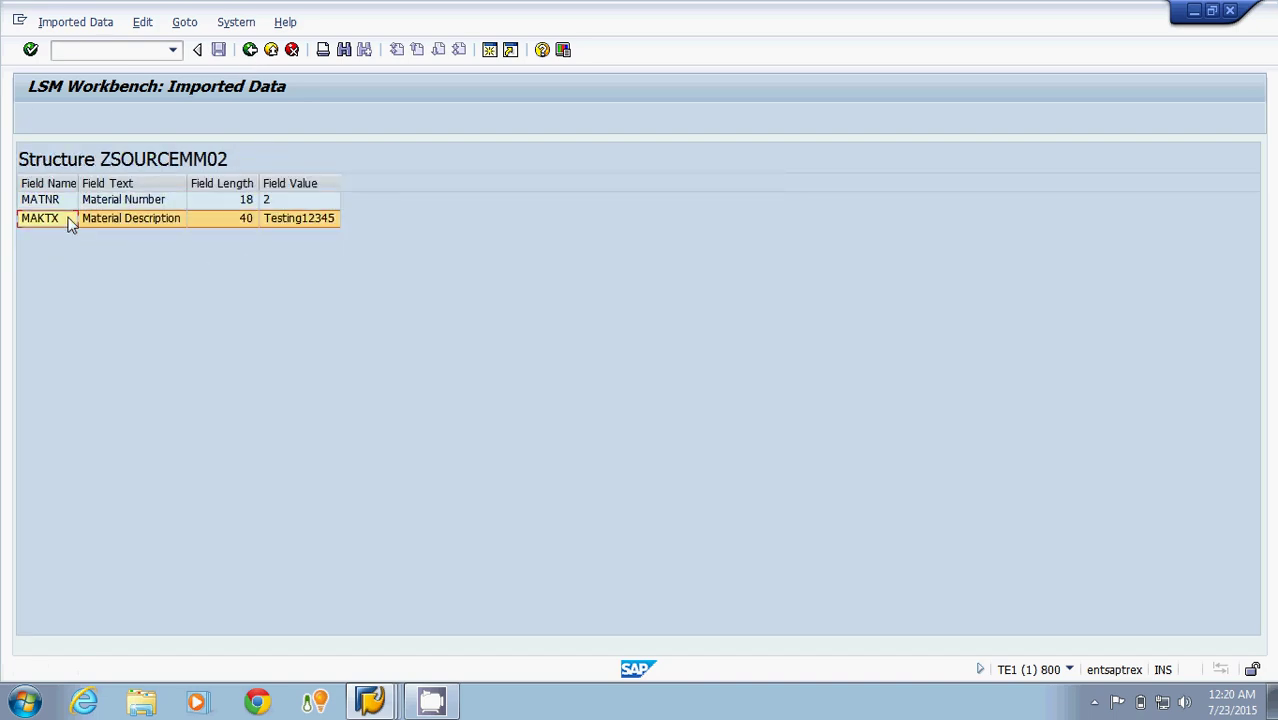
click(250, 50)
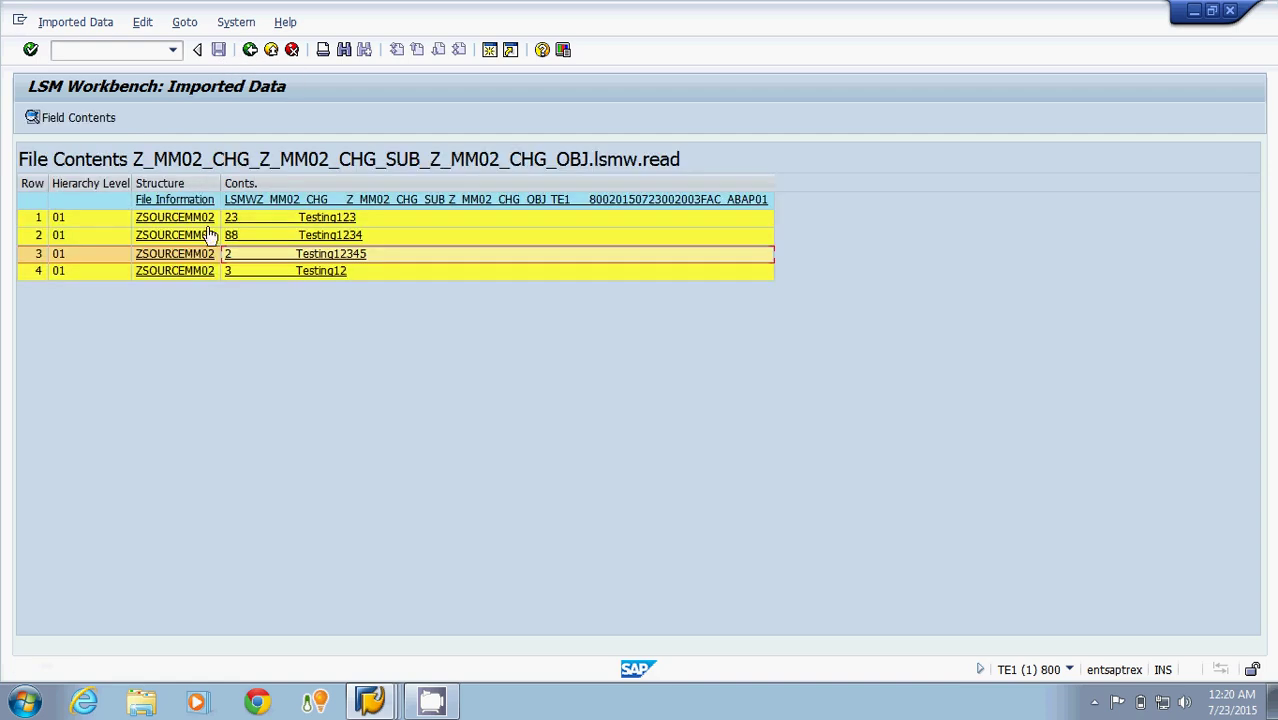
click(45, 273)
double_click(262, 276)
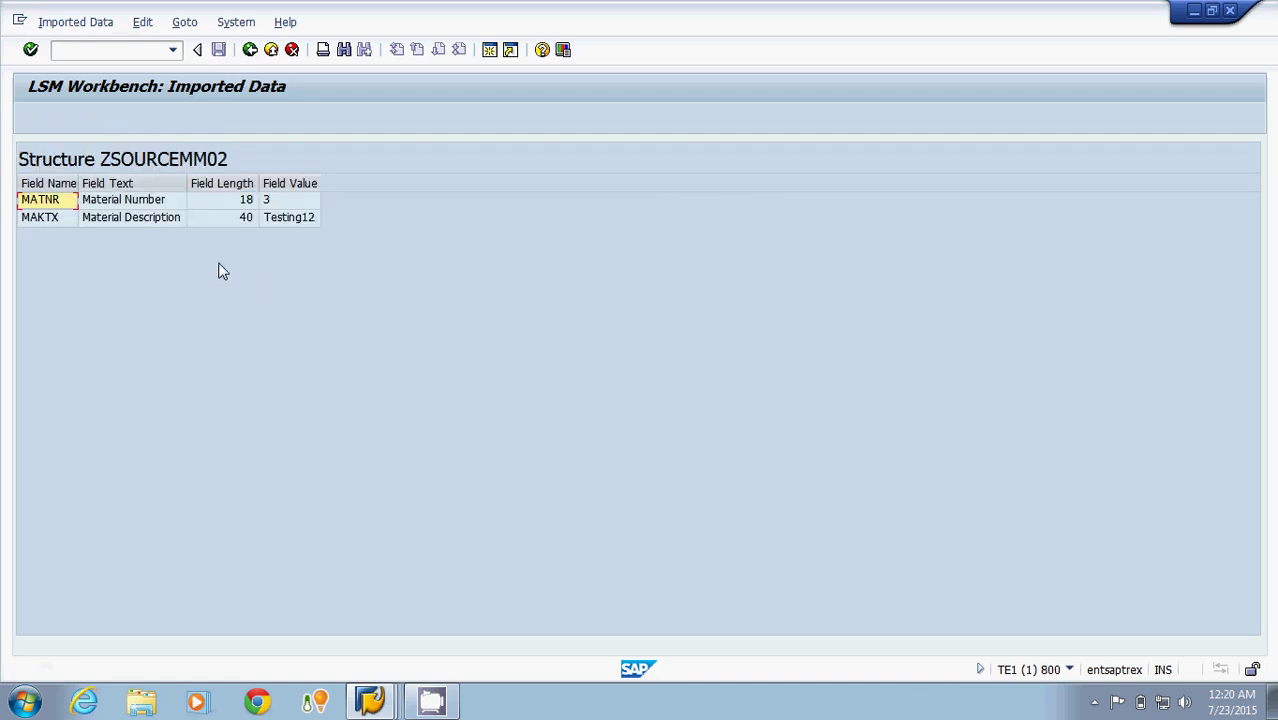
click(67, 206)
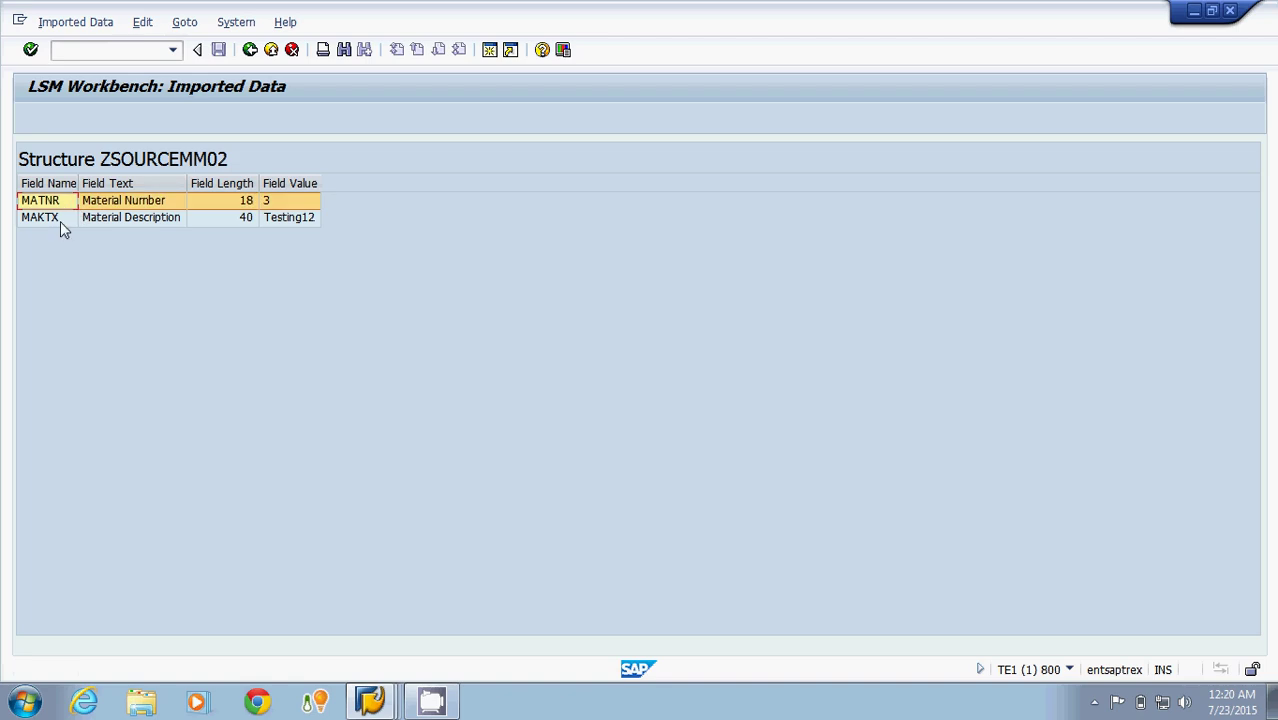
click(60, 220)
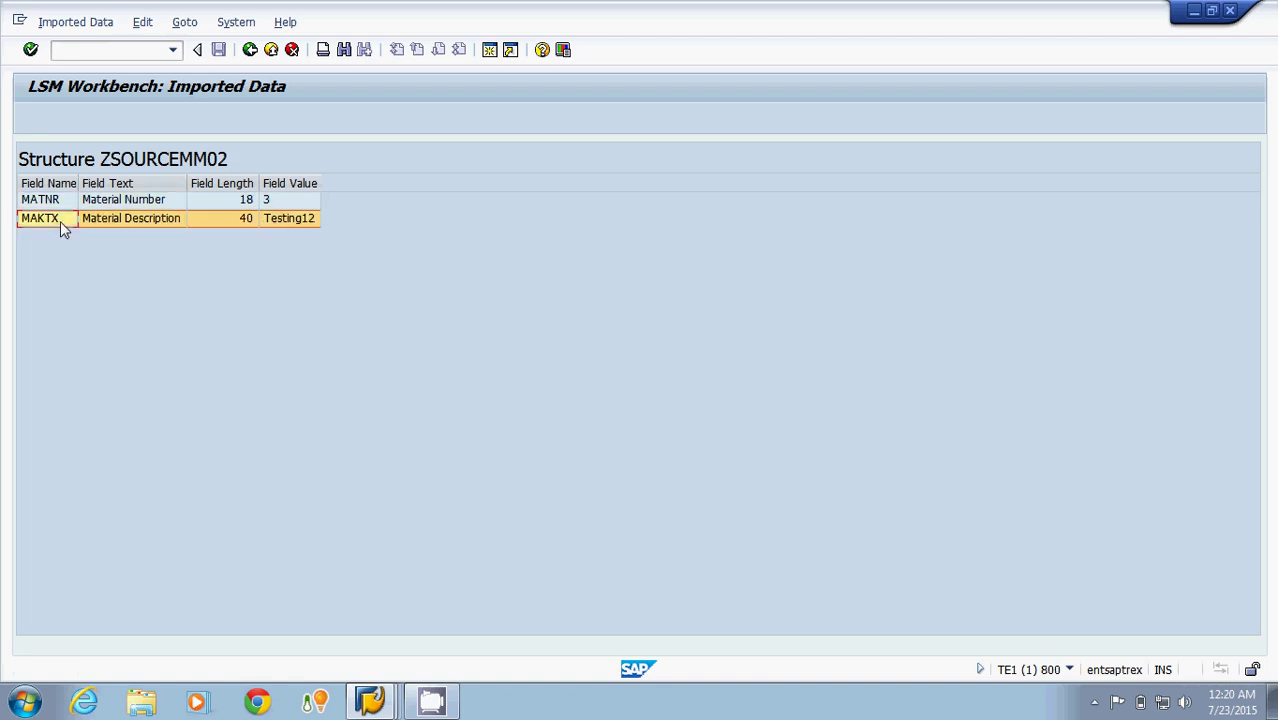
click(249, 50)
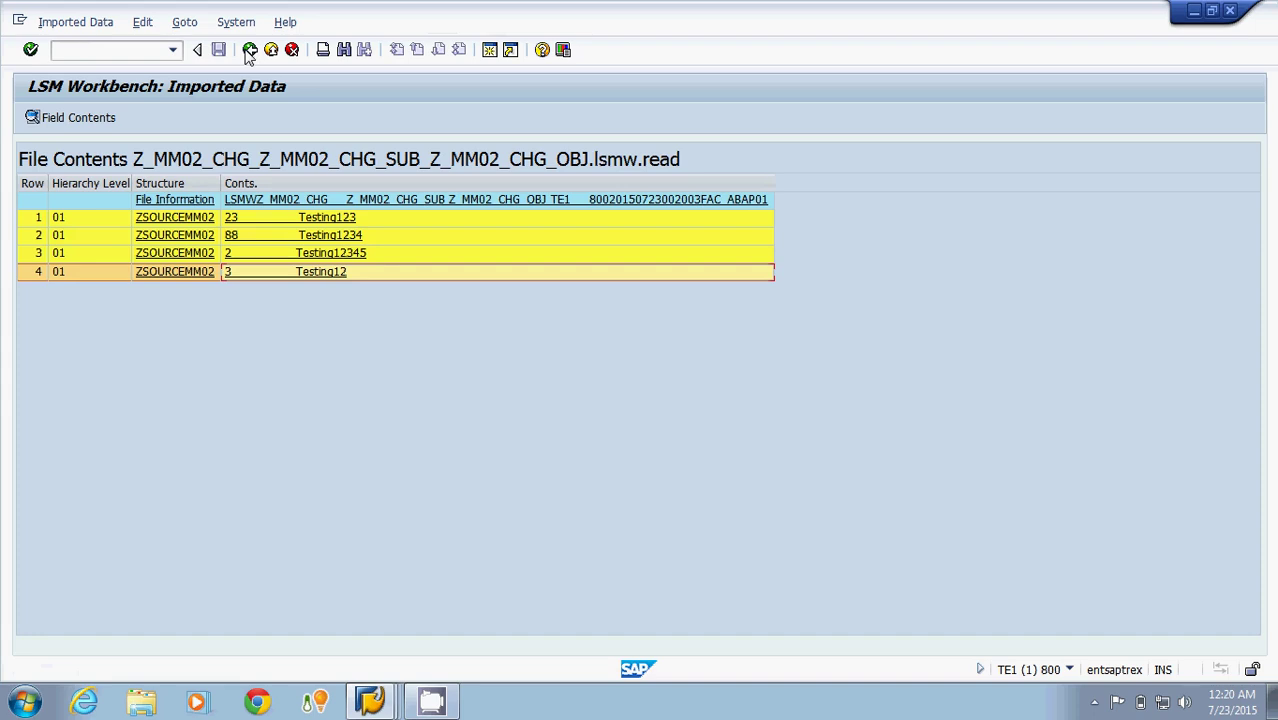
click(249, 50)
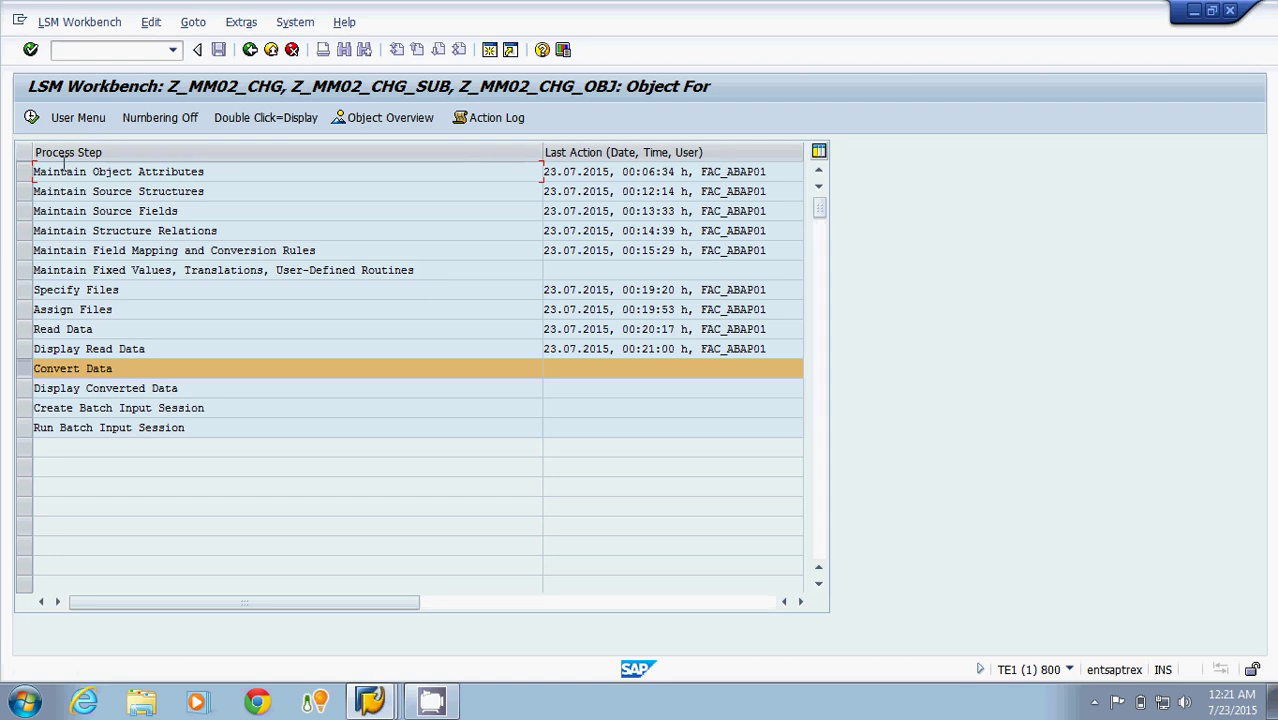
Run Convert Data for all transactions, check the number of transactions written, and return to the process steps.
click(31, 117)
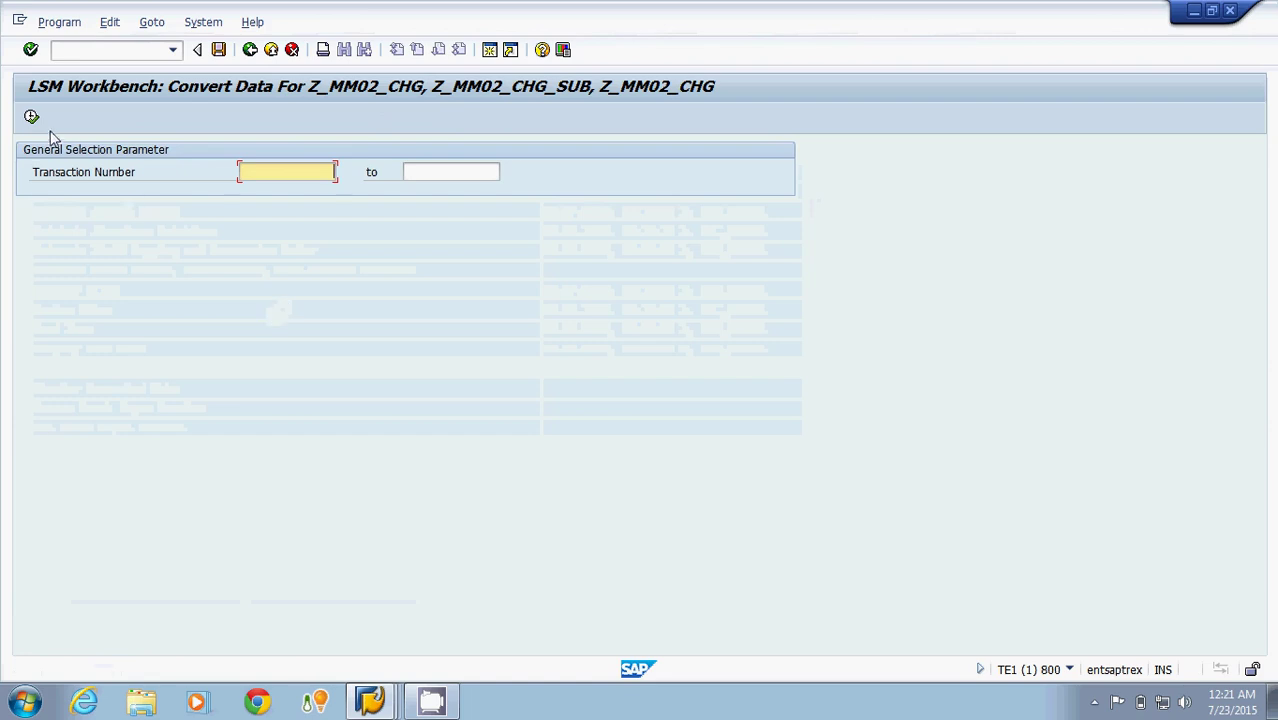
click(31, 118)
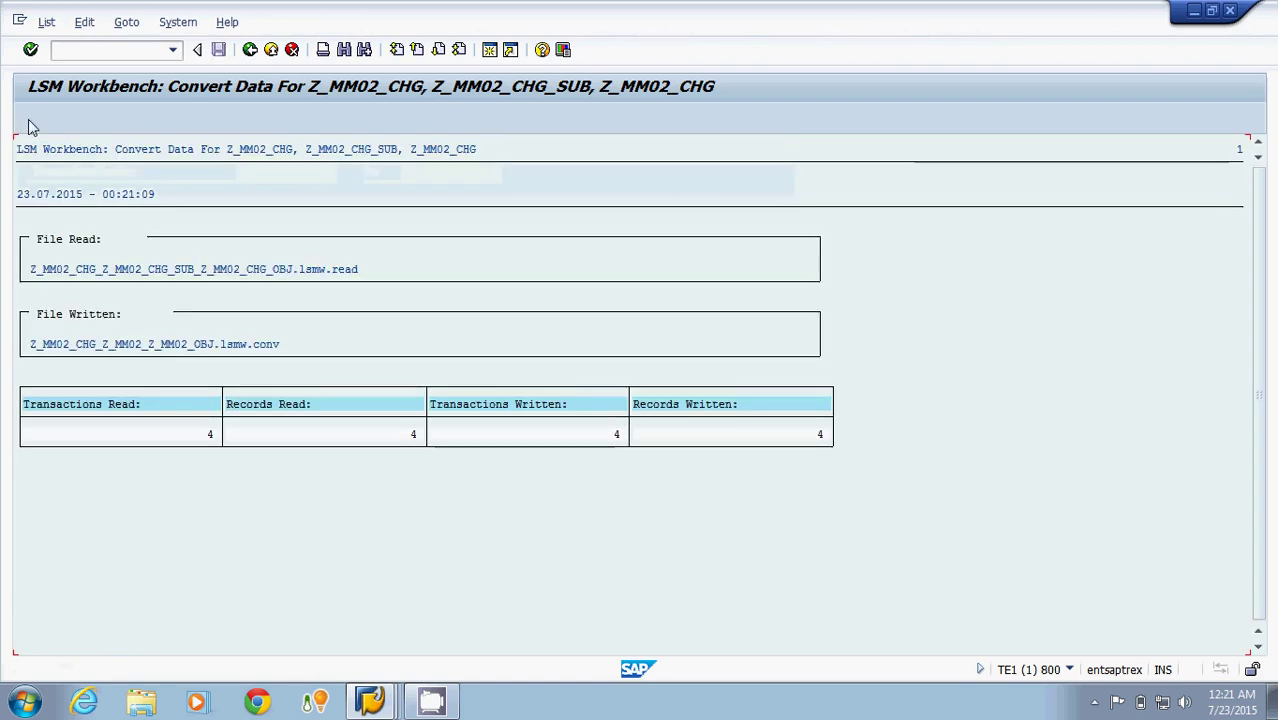
click(616, 434)
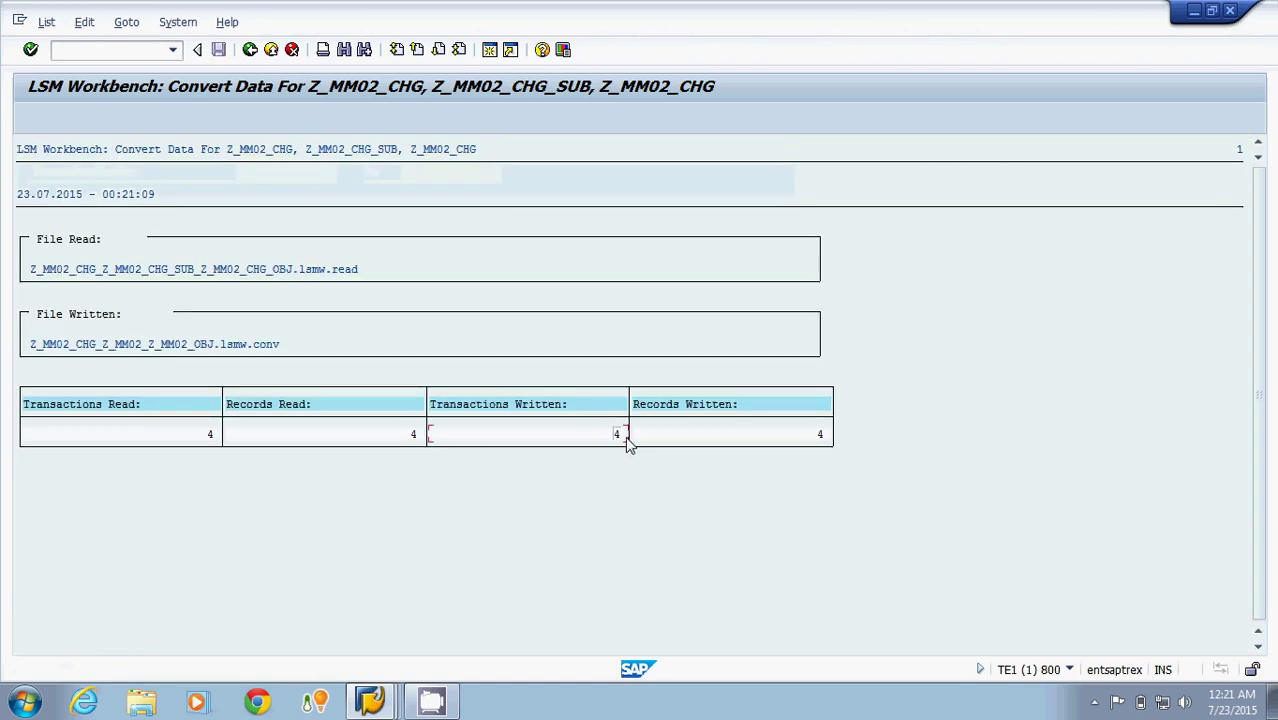
click(252, 58)
click(252, 58)
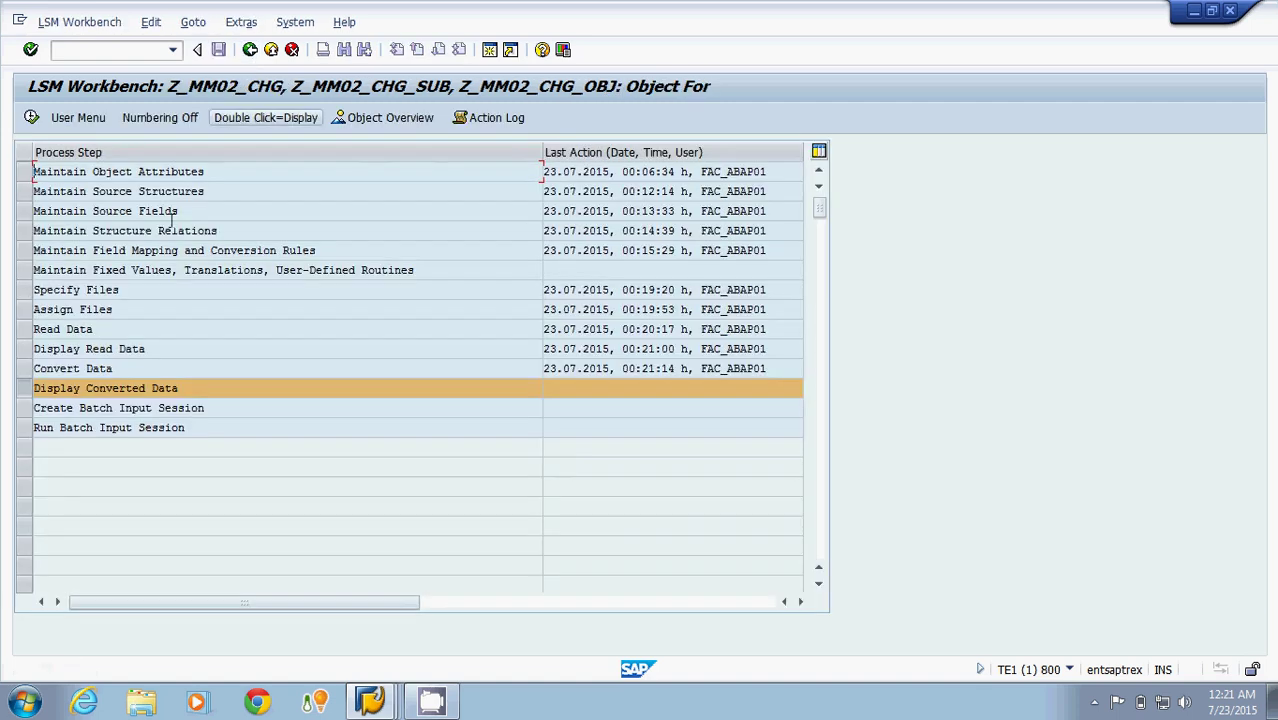
Display the converted data up to line 10000 and examine the MATNR and MAKTX fields of the first record.
click(31, 118)
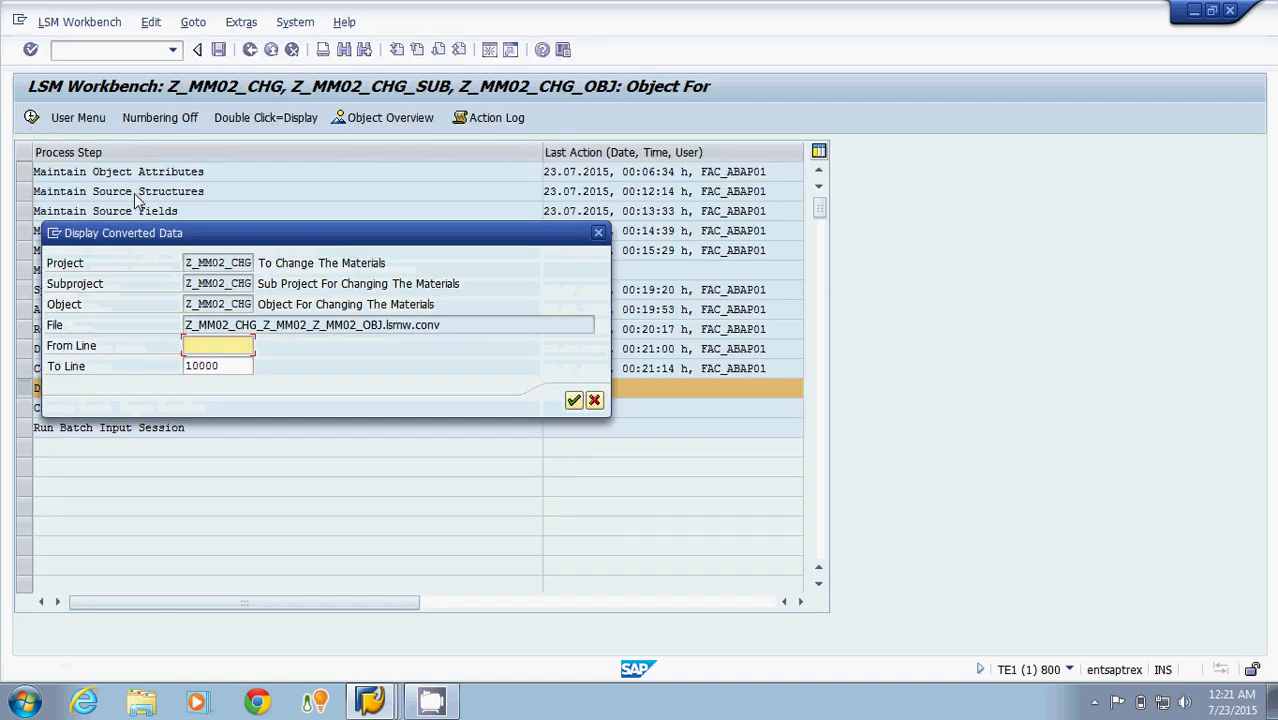
click(574, 401)
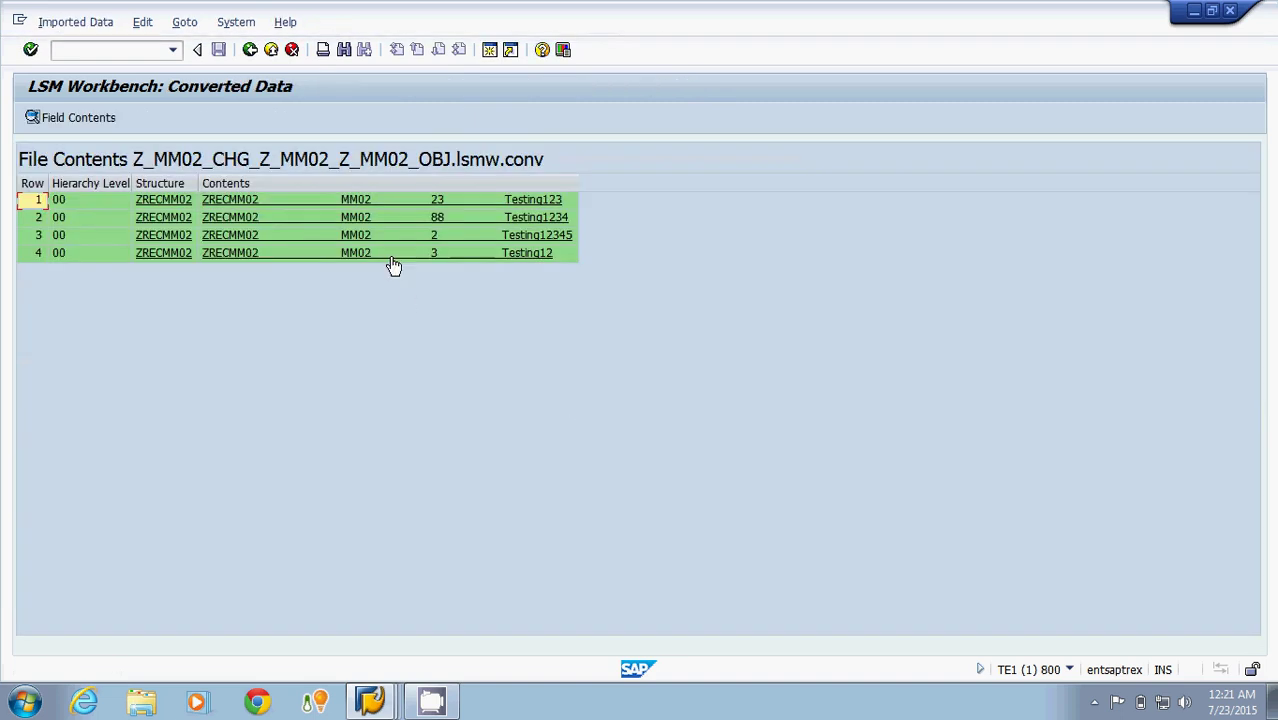
double_click(388, 204)
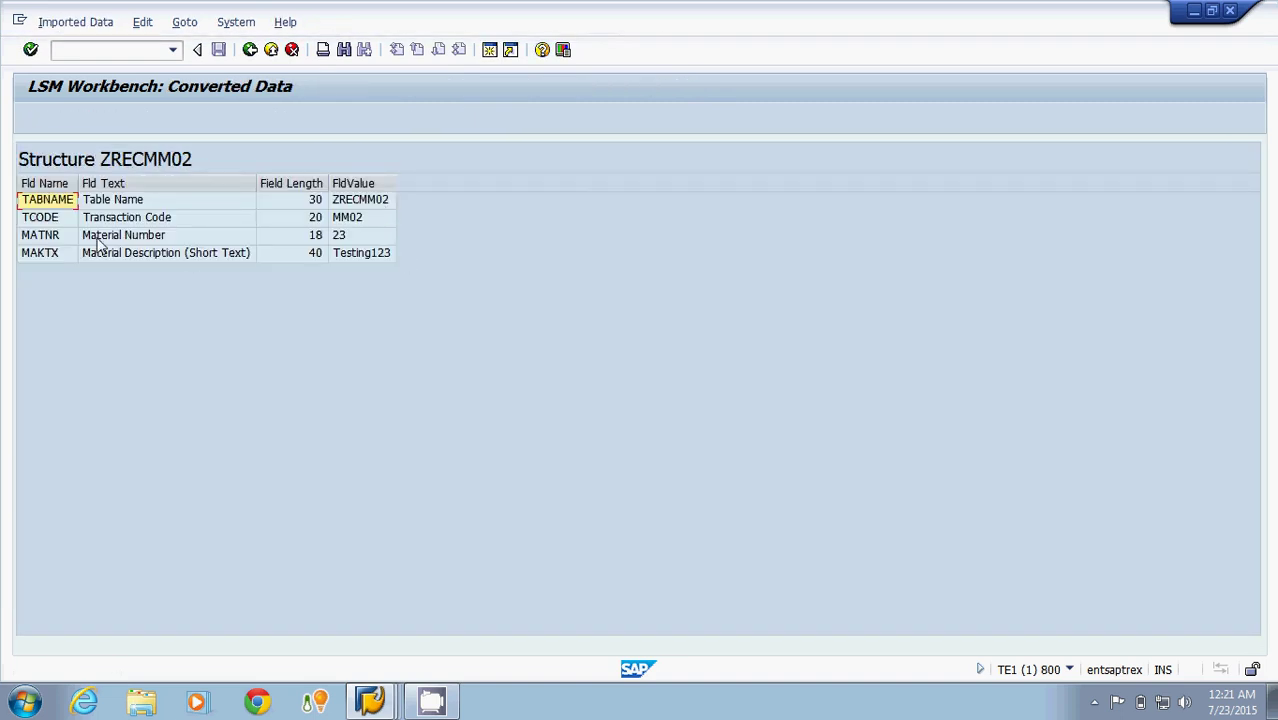
click(40, 238)
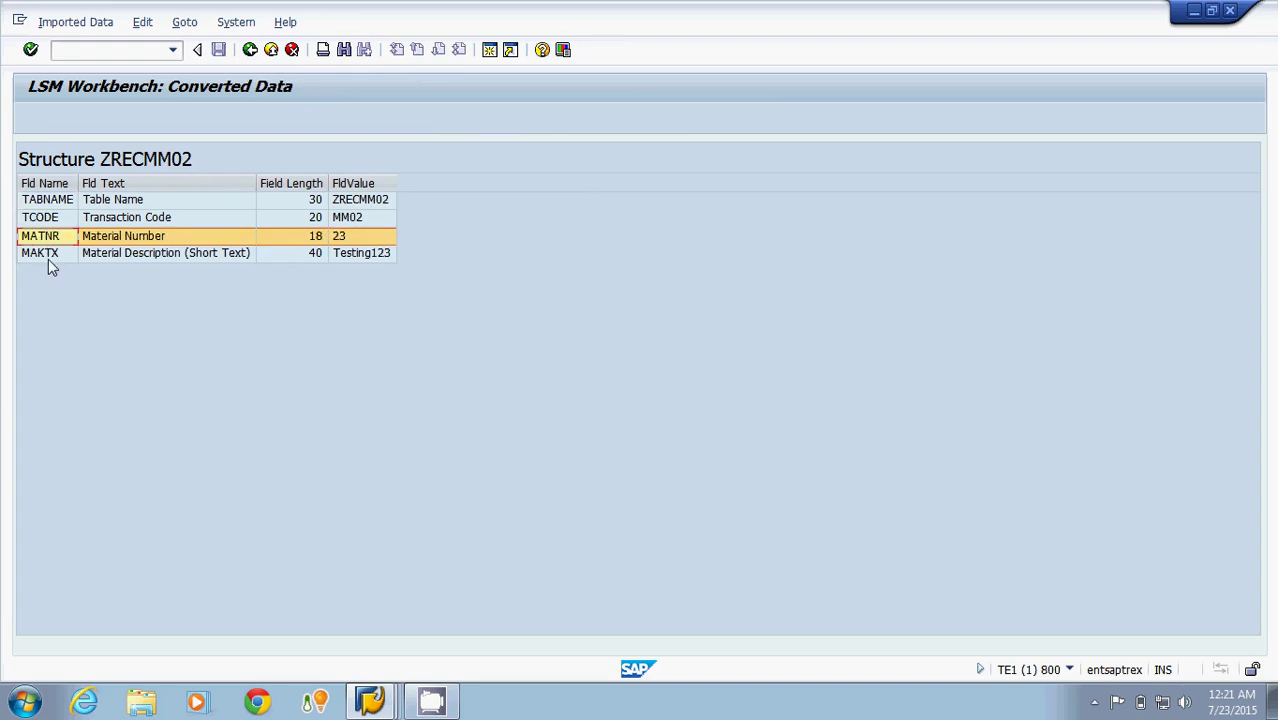
click(48, 259)
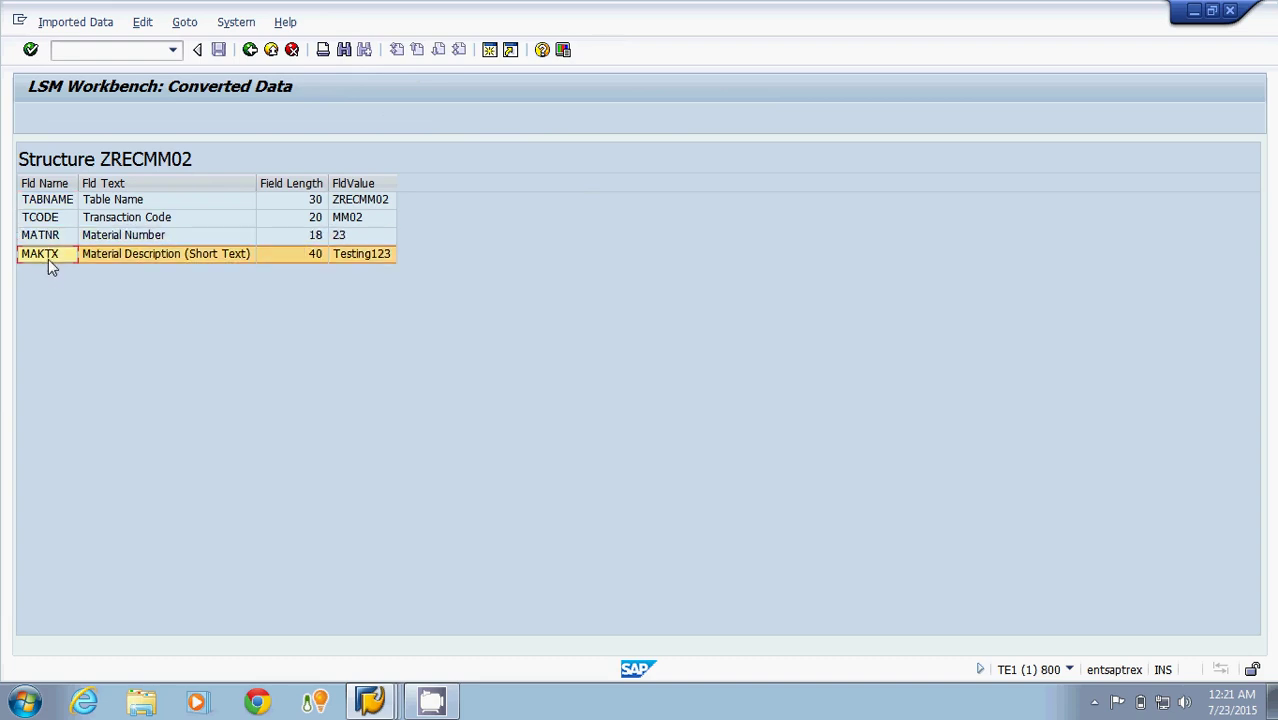
click(250, 49)
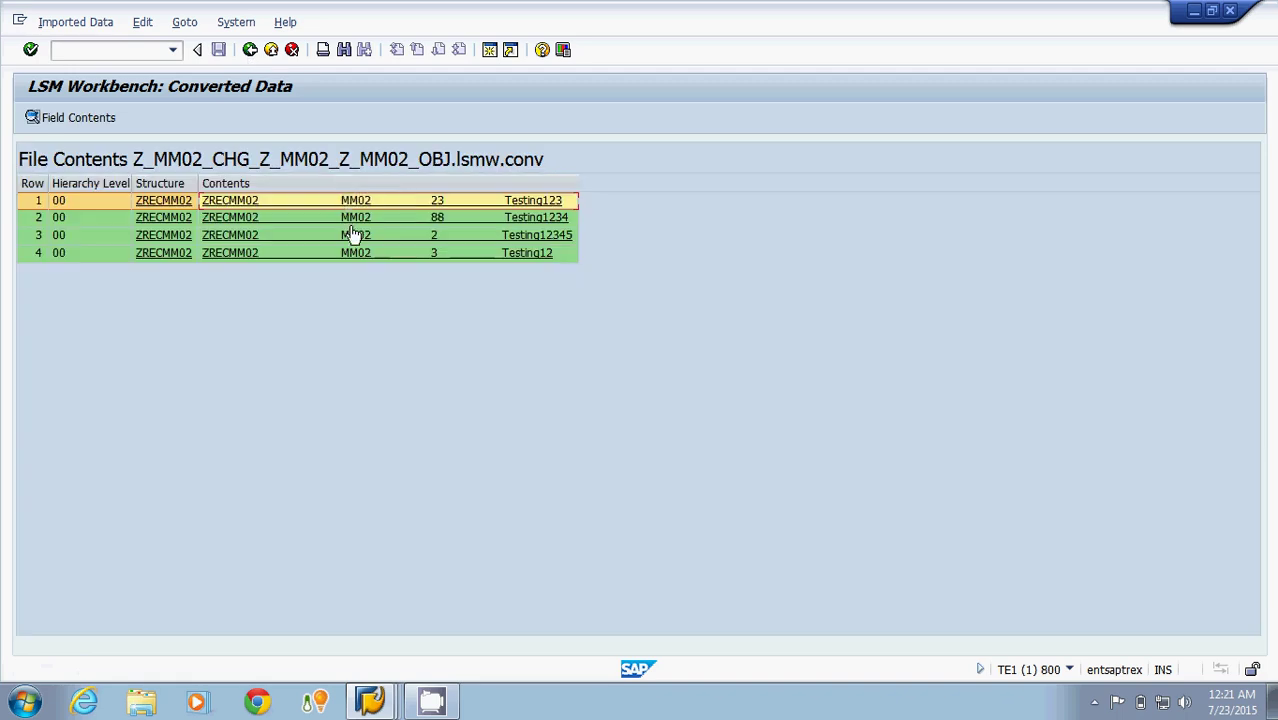
Inspect the material number and description of the second and third converted records in turn.
double_click(350, 219)
click(359, 238)
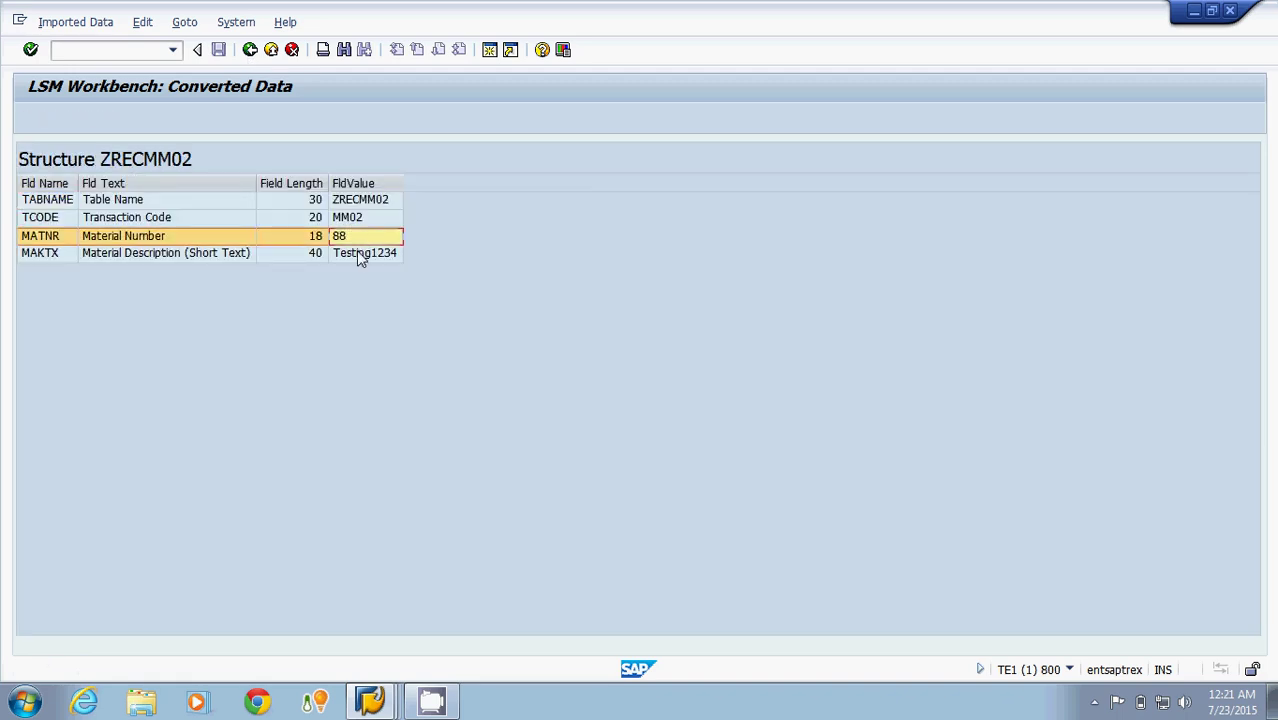
click(356, 250)
click(250, 49)
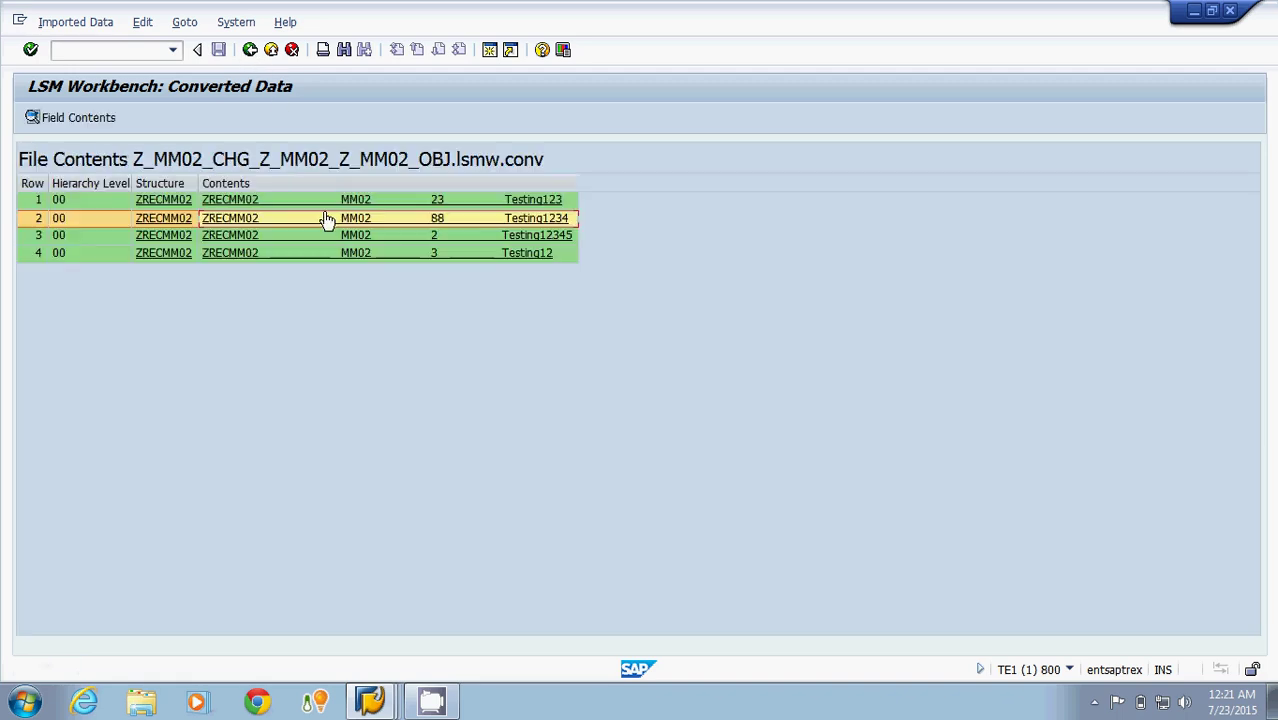
double_click(342, 238)
click(339, 240)
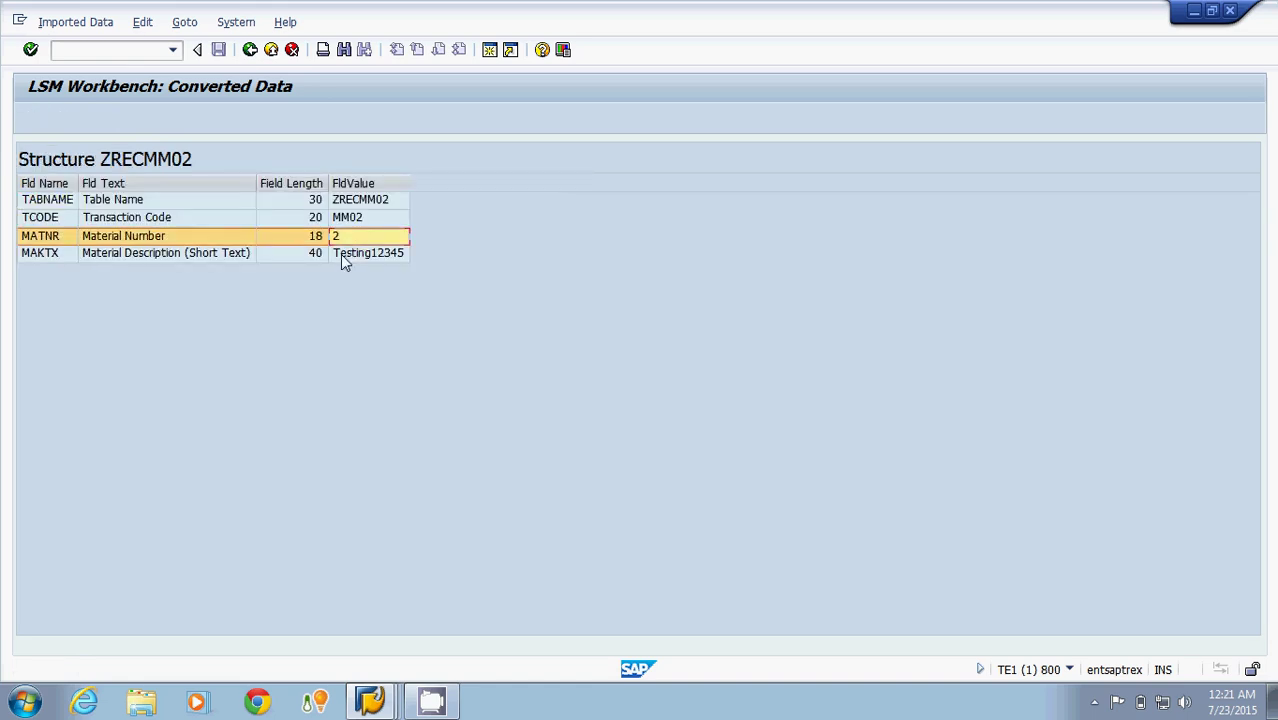
click(340, 254)
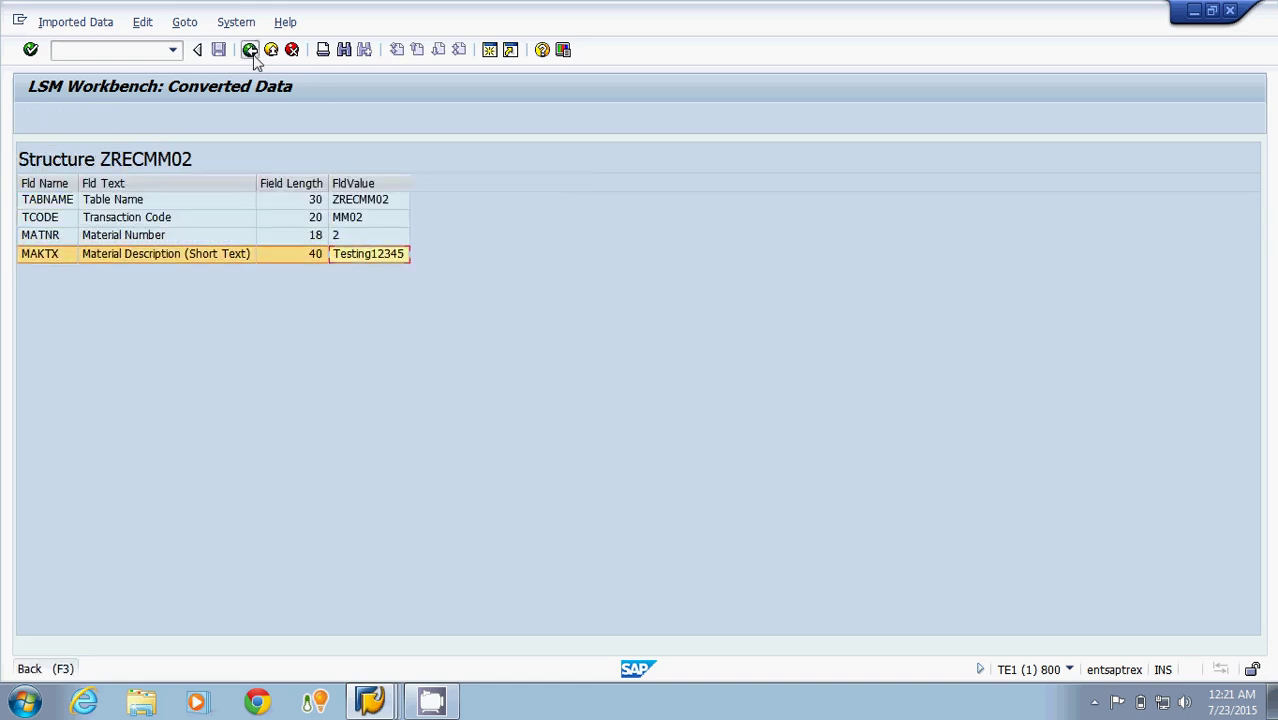
click(250, 49)
View the field contents of the fourth converted record and return to the process steps.
click(306, 258)
double_click(306, 258)
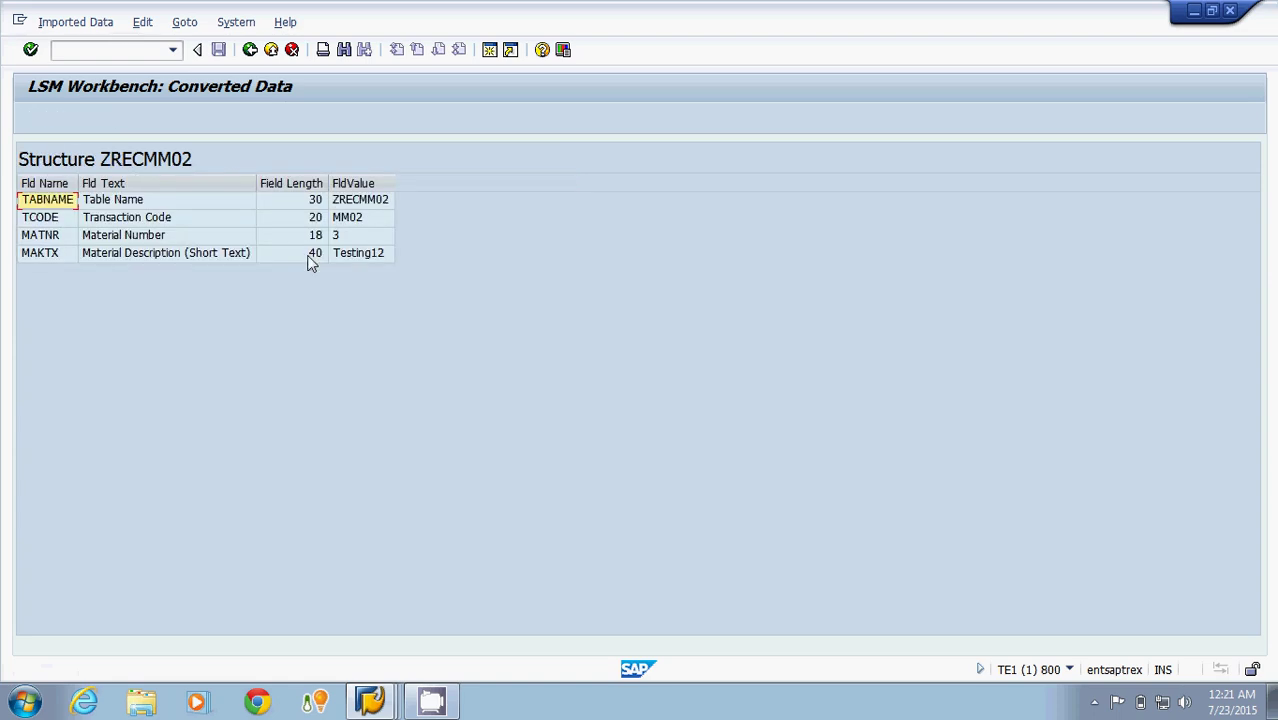
click(250, 50)
click(250, 50)
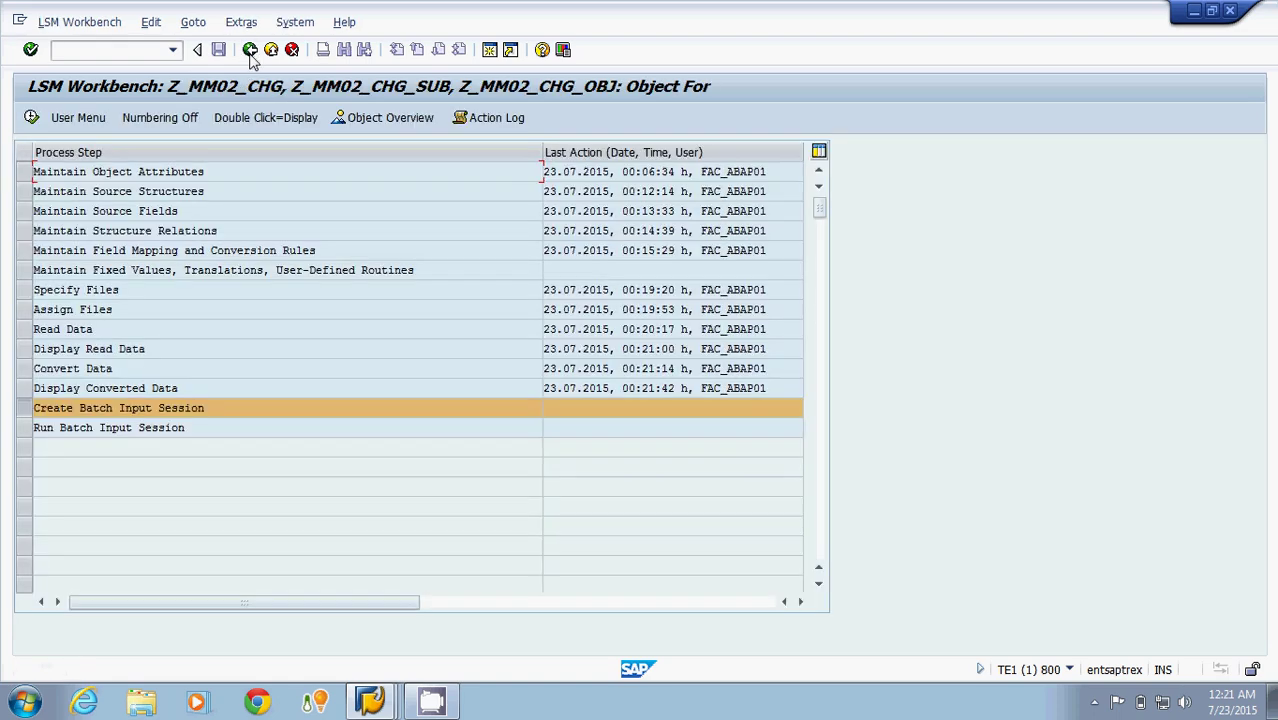